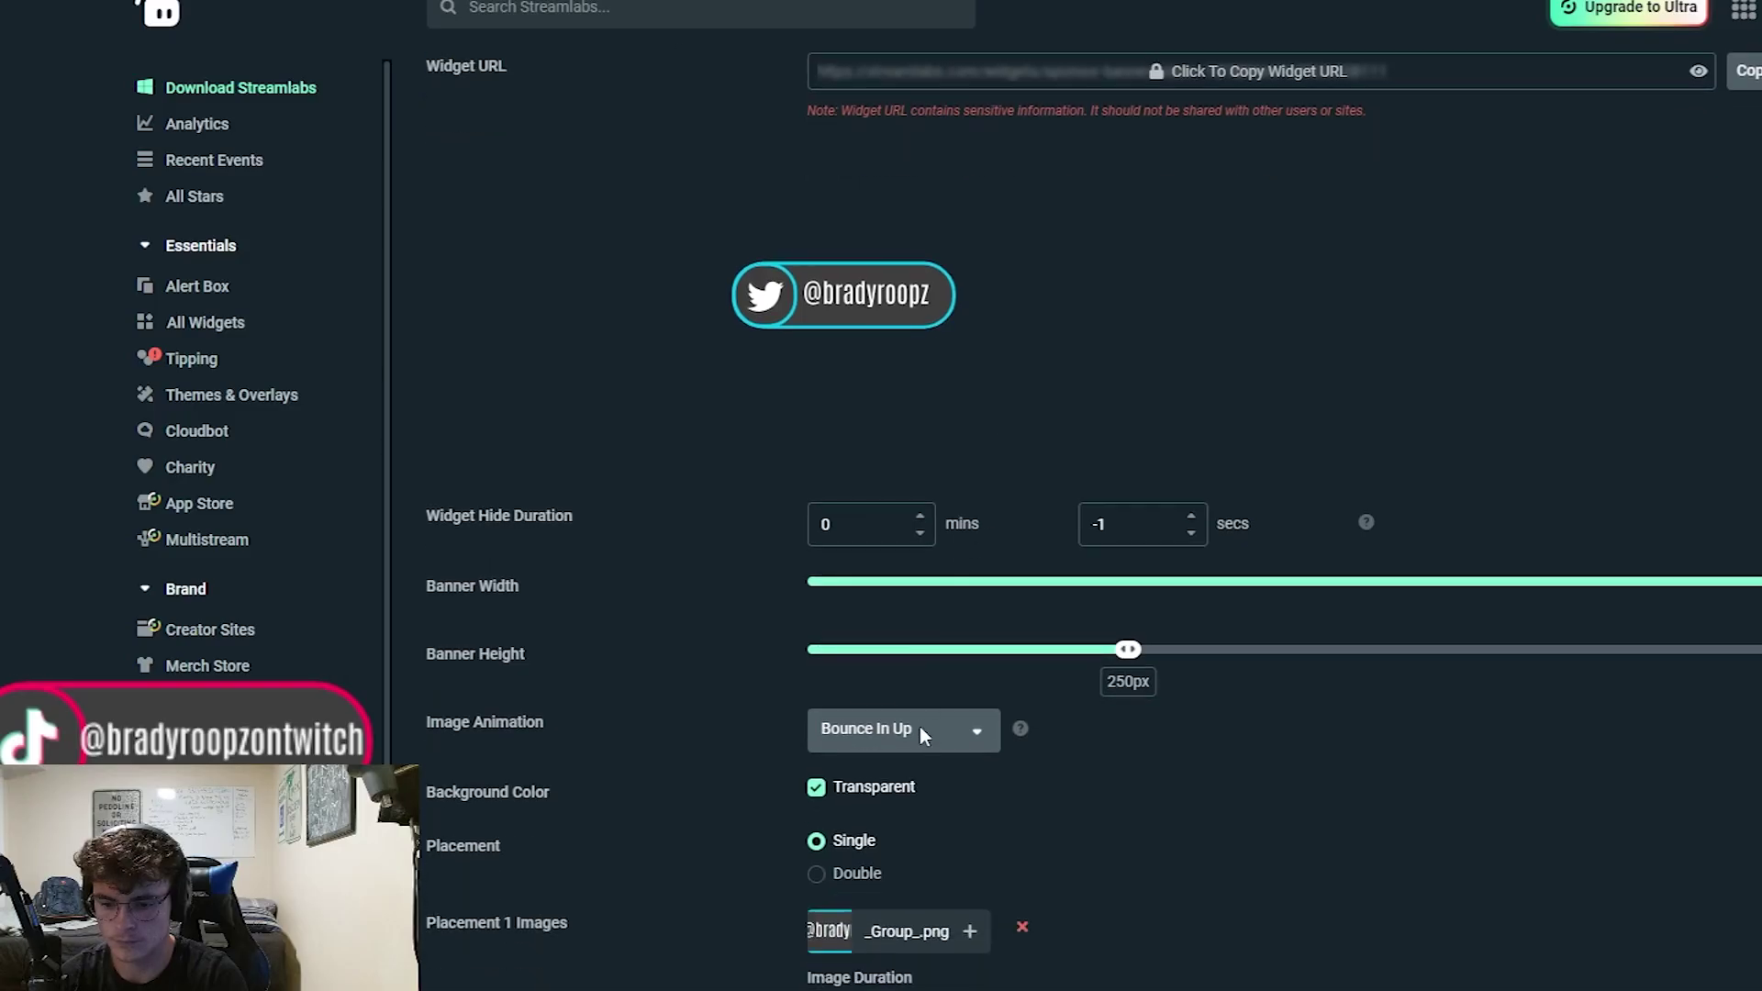
Set the sponsor banner's Image Animation to Roll In, after briefly trying Fade In Down.
left_click(920, 730)
scroll(873, 918, "down", 2)
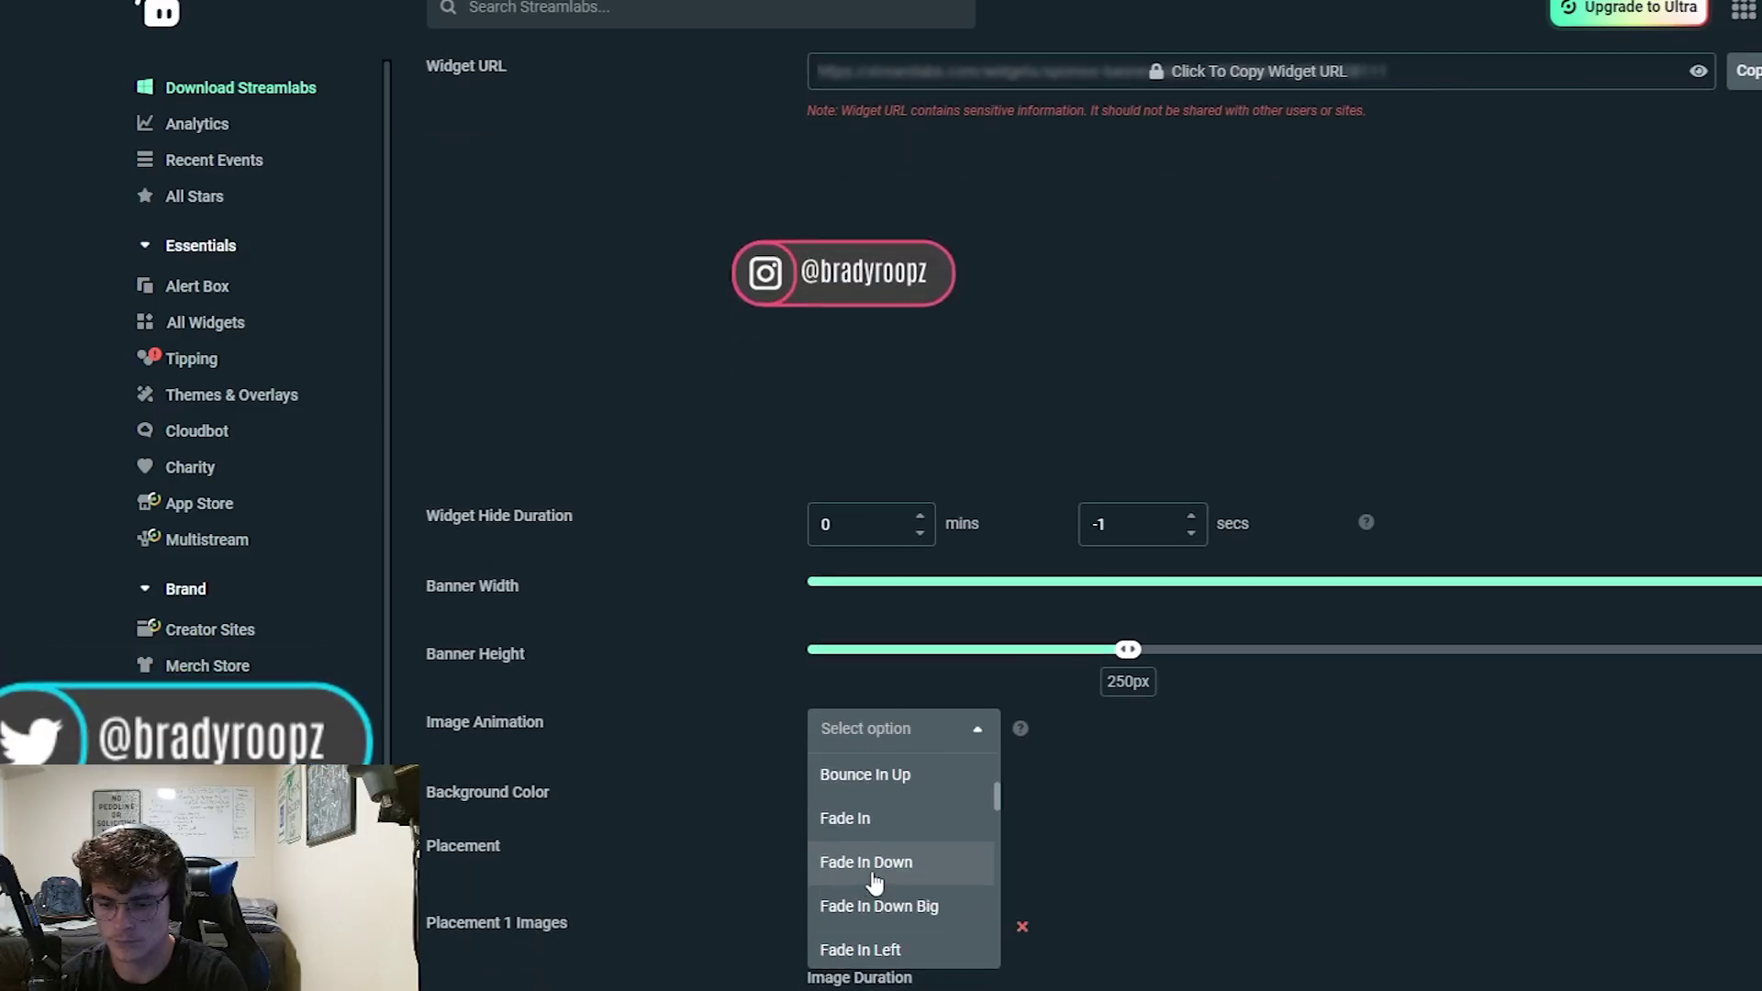
left_click(874, 868)
left_click(897, 731)
scroll(895, 909, "down", 6)
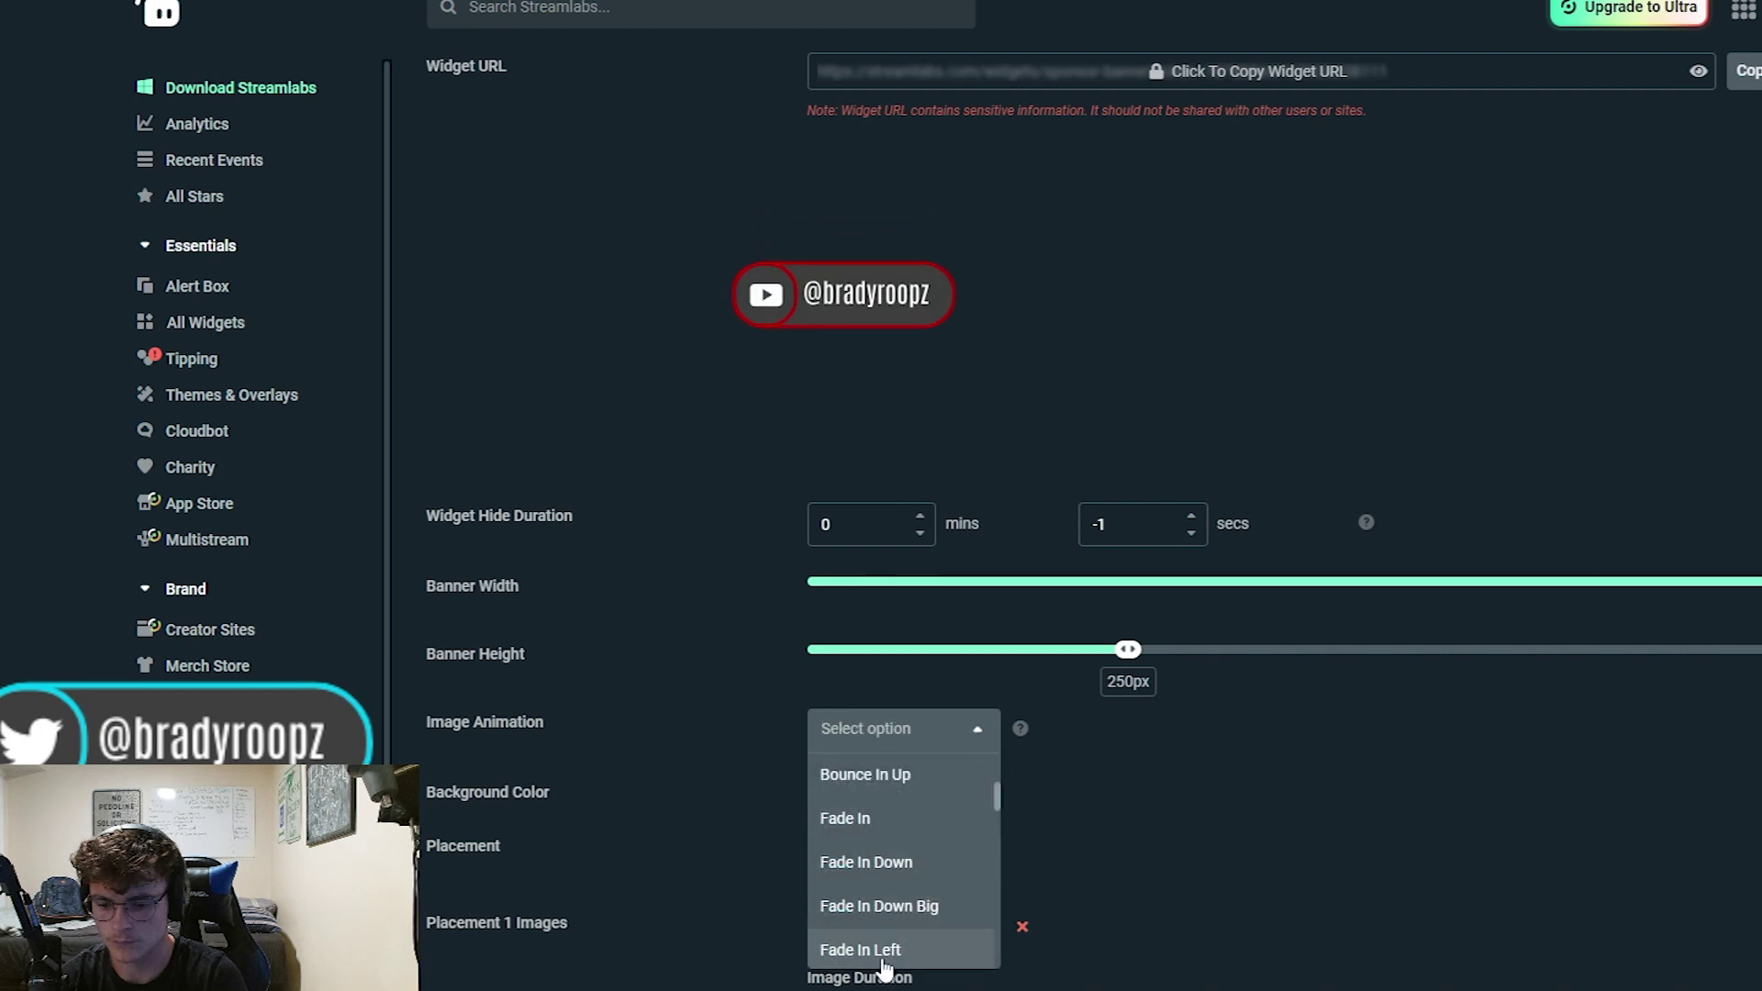
left_click(895, 900)
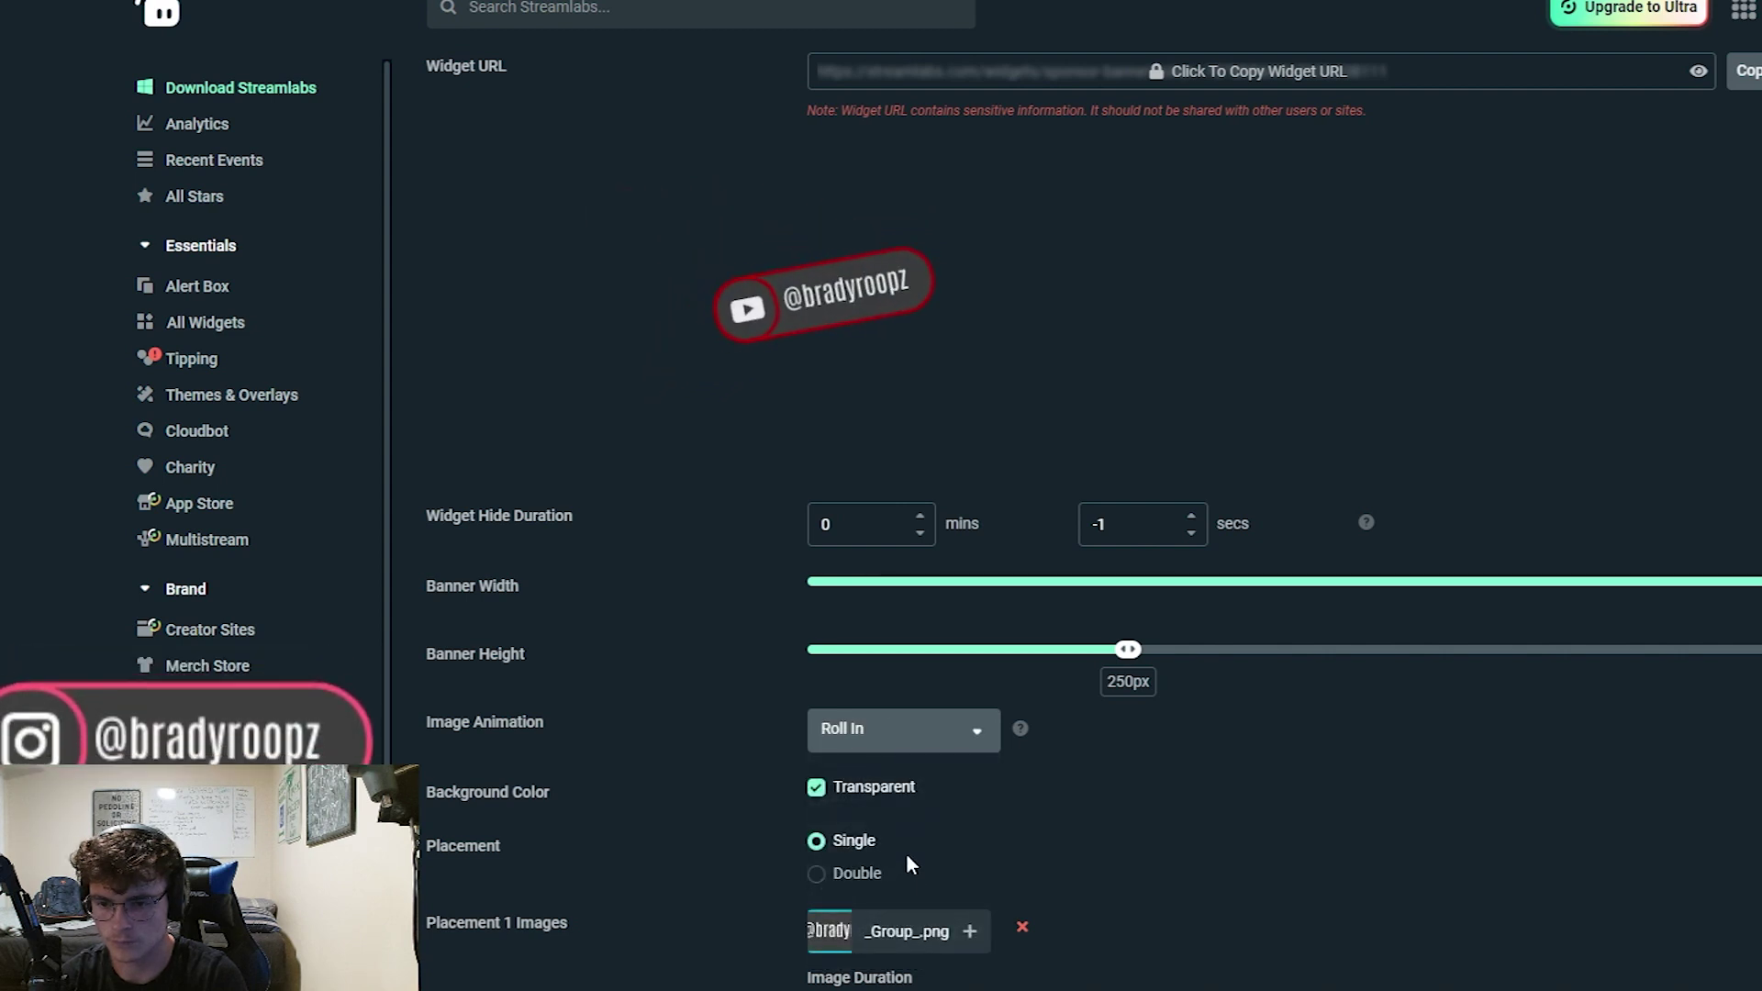
scroll(876, 740, "down", 5)
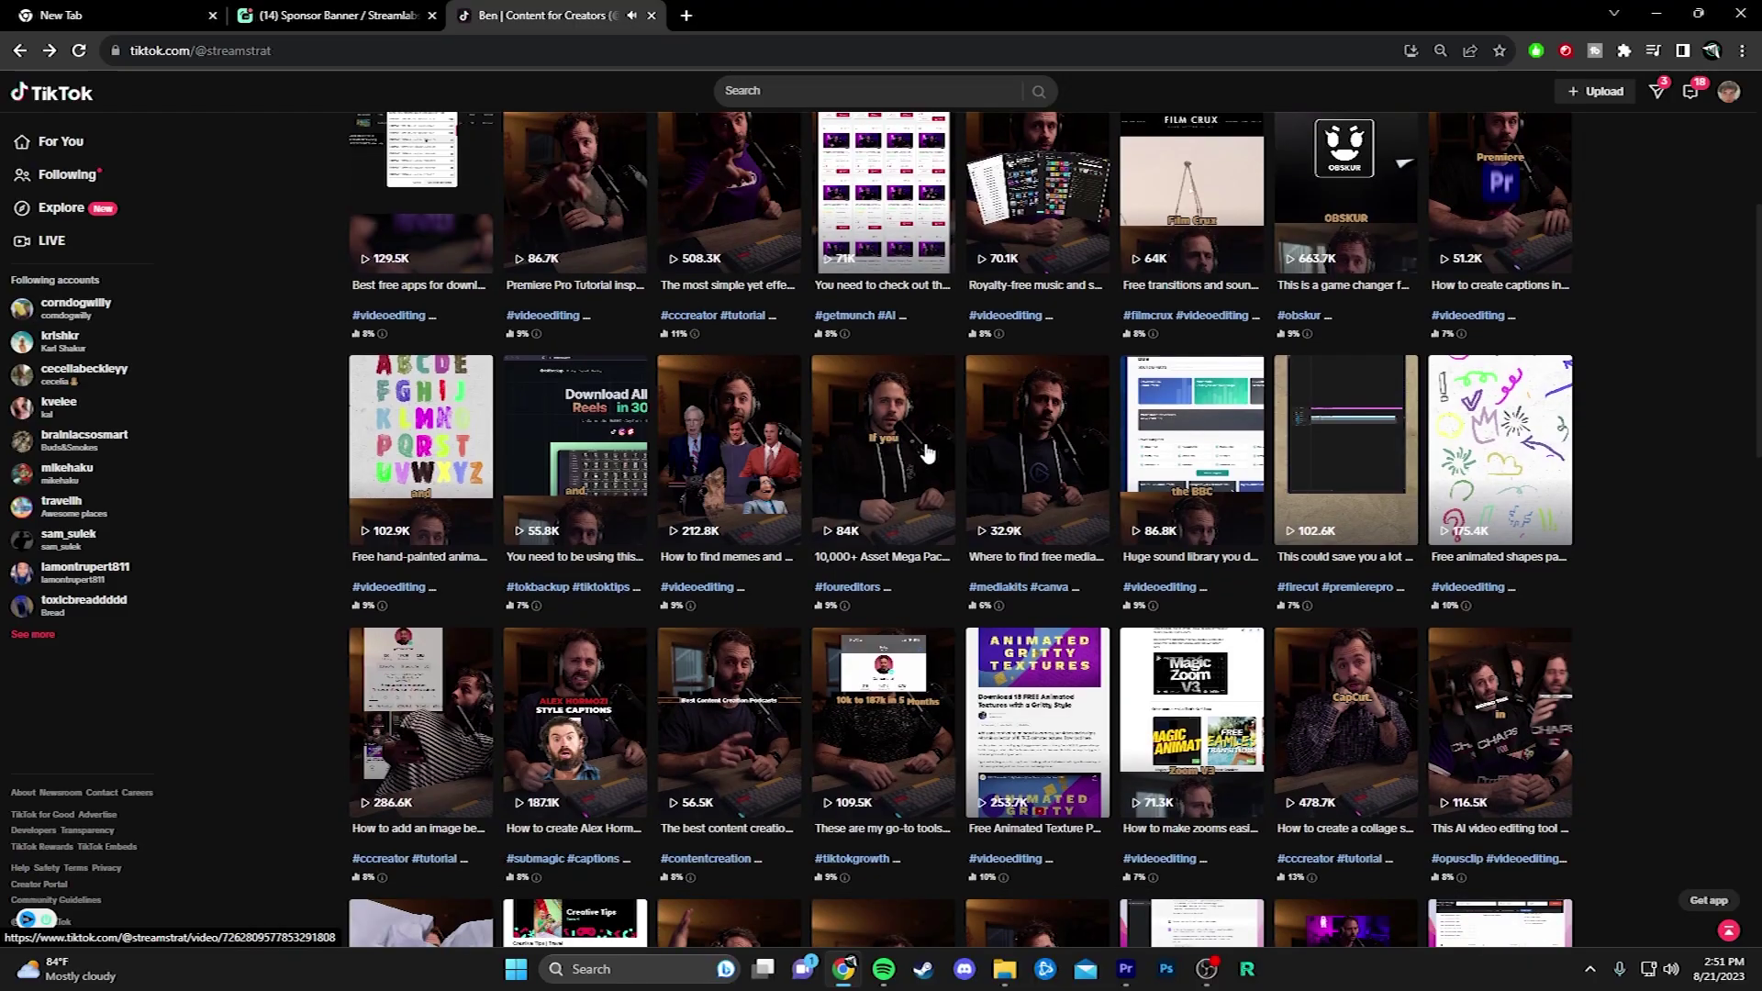
Open the 'Where to find free media kit templates' video from the creator's profile grid.
scroll(927, 452, "down", 1)
left_click(1035, 378)
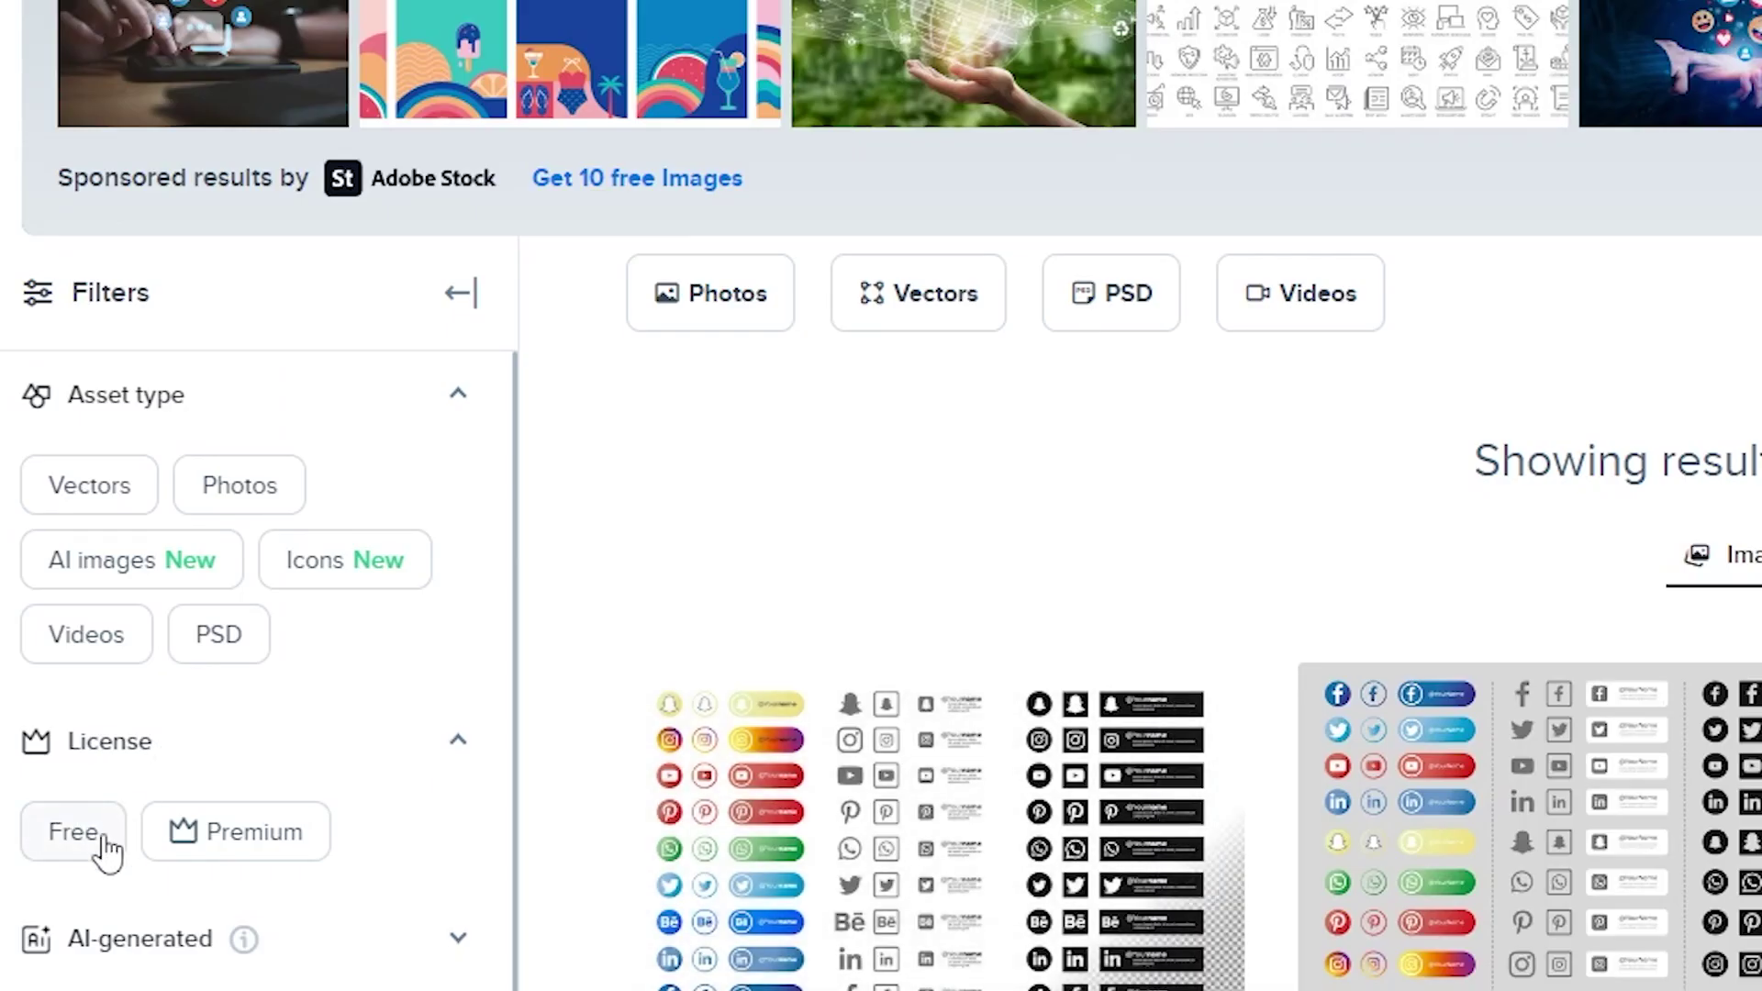
Filter the banner results to Free licenses and open the modern social media banner page.
left_click(102, 840)
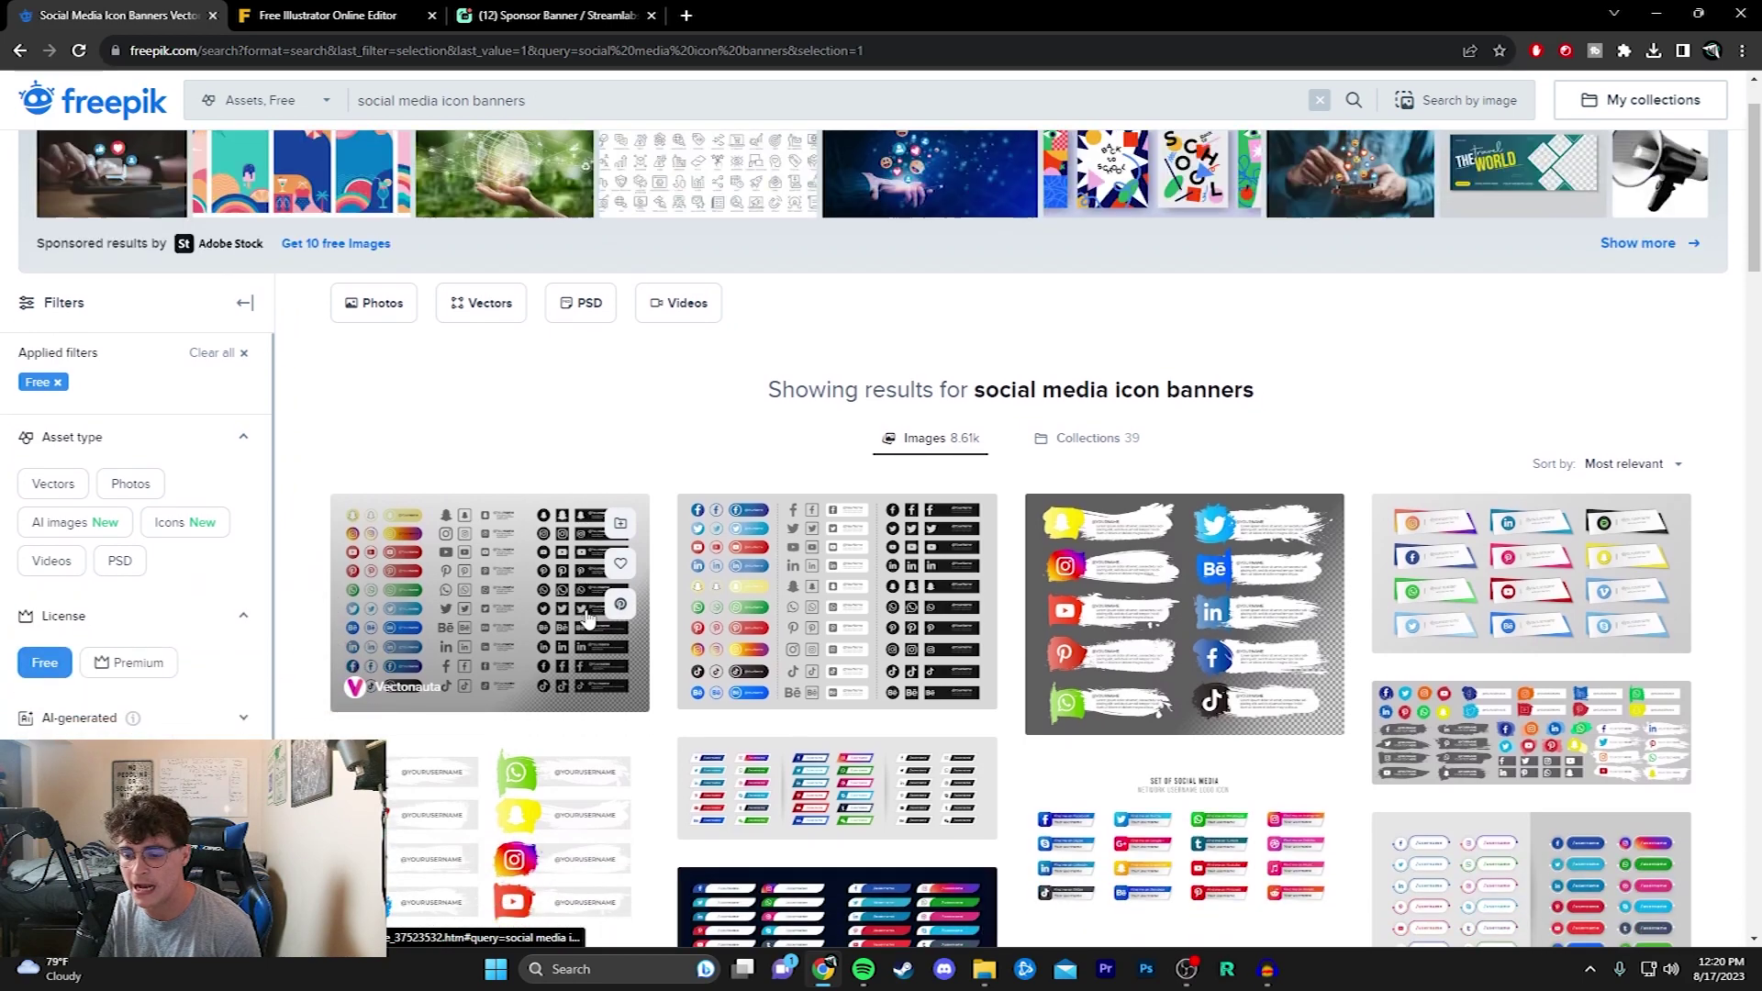
scroll(1050, 577, "down", 7)
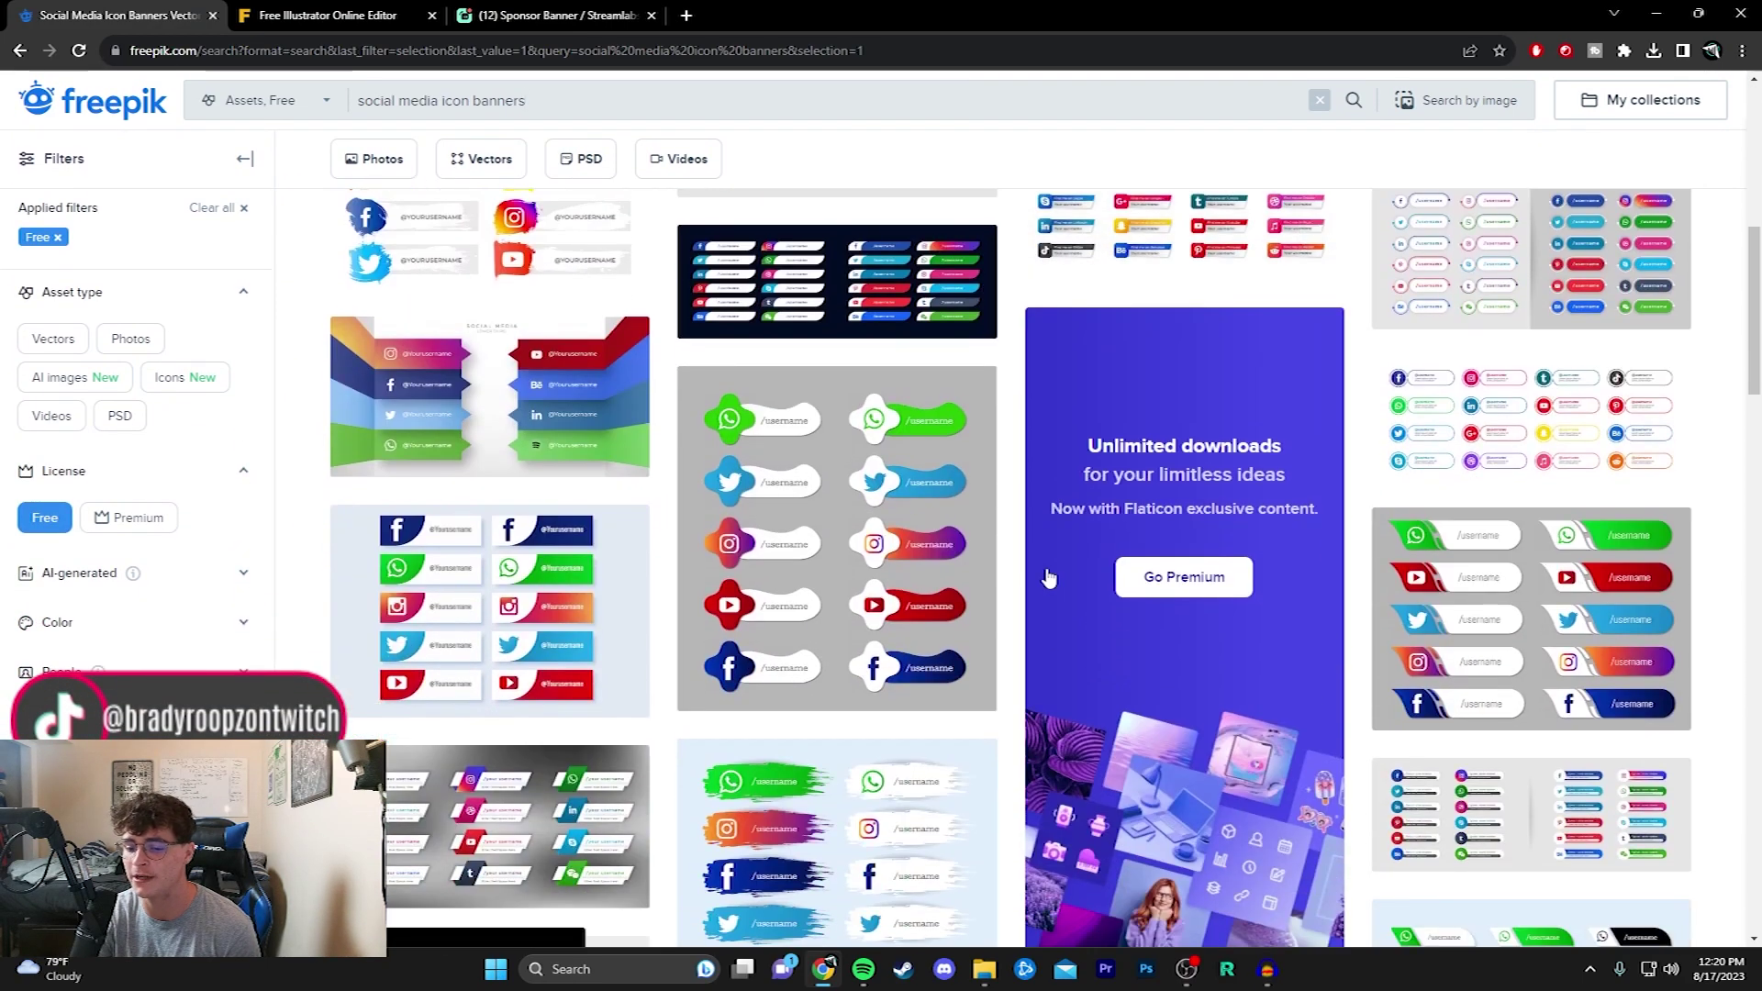
scroll(541, 533, "down", 5)
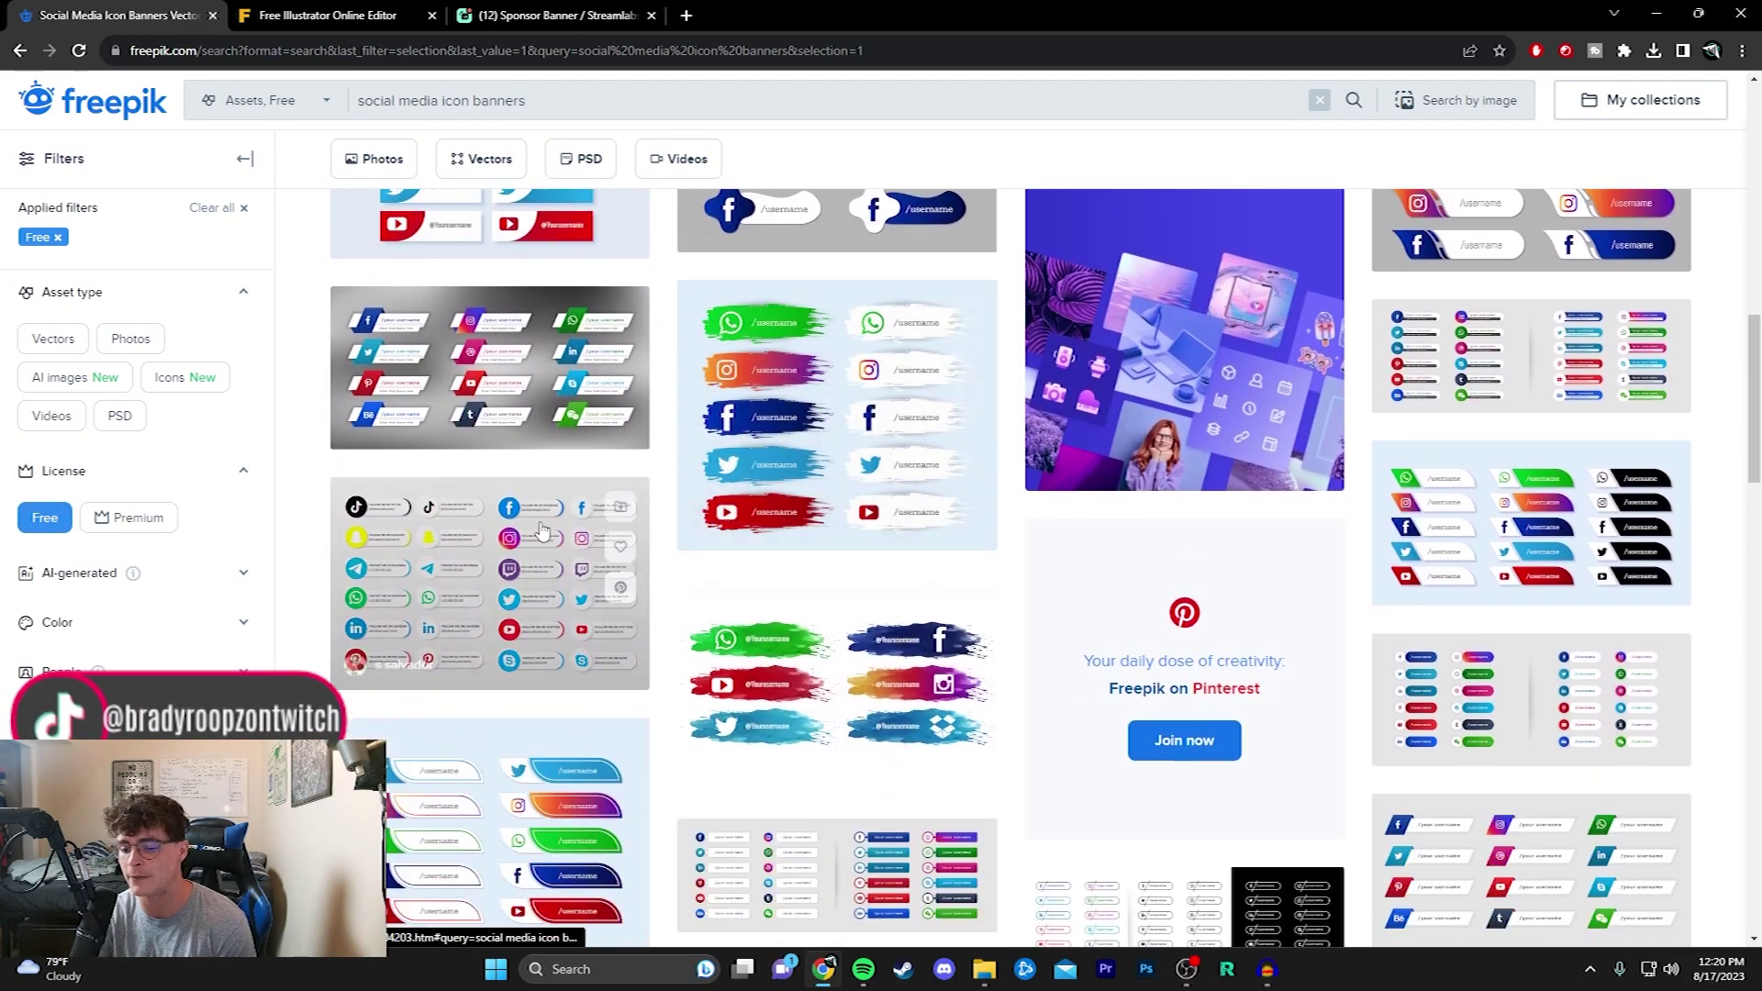
scroll(541, 532, "down", 4)
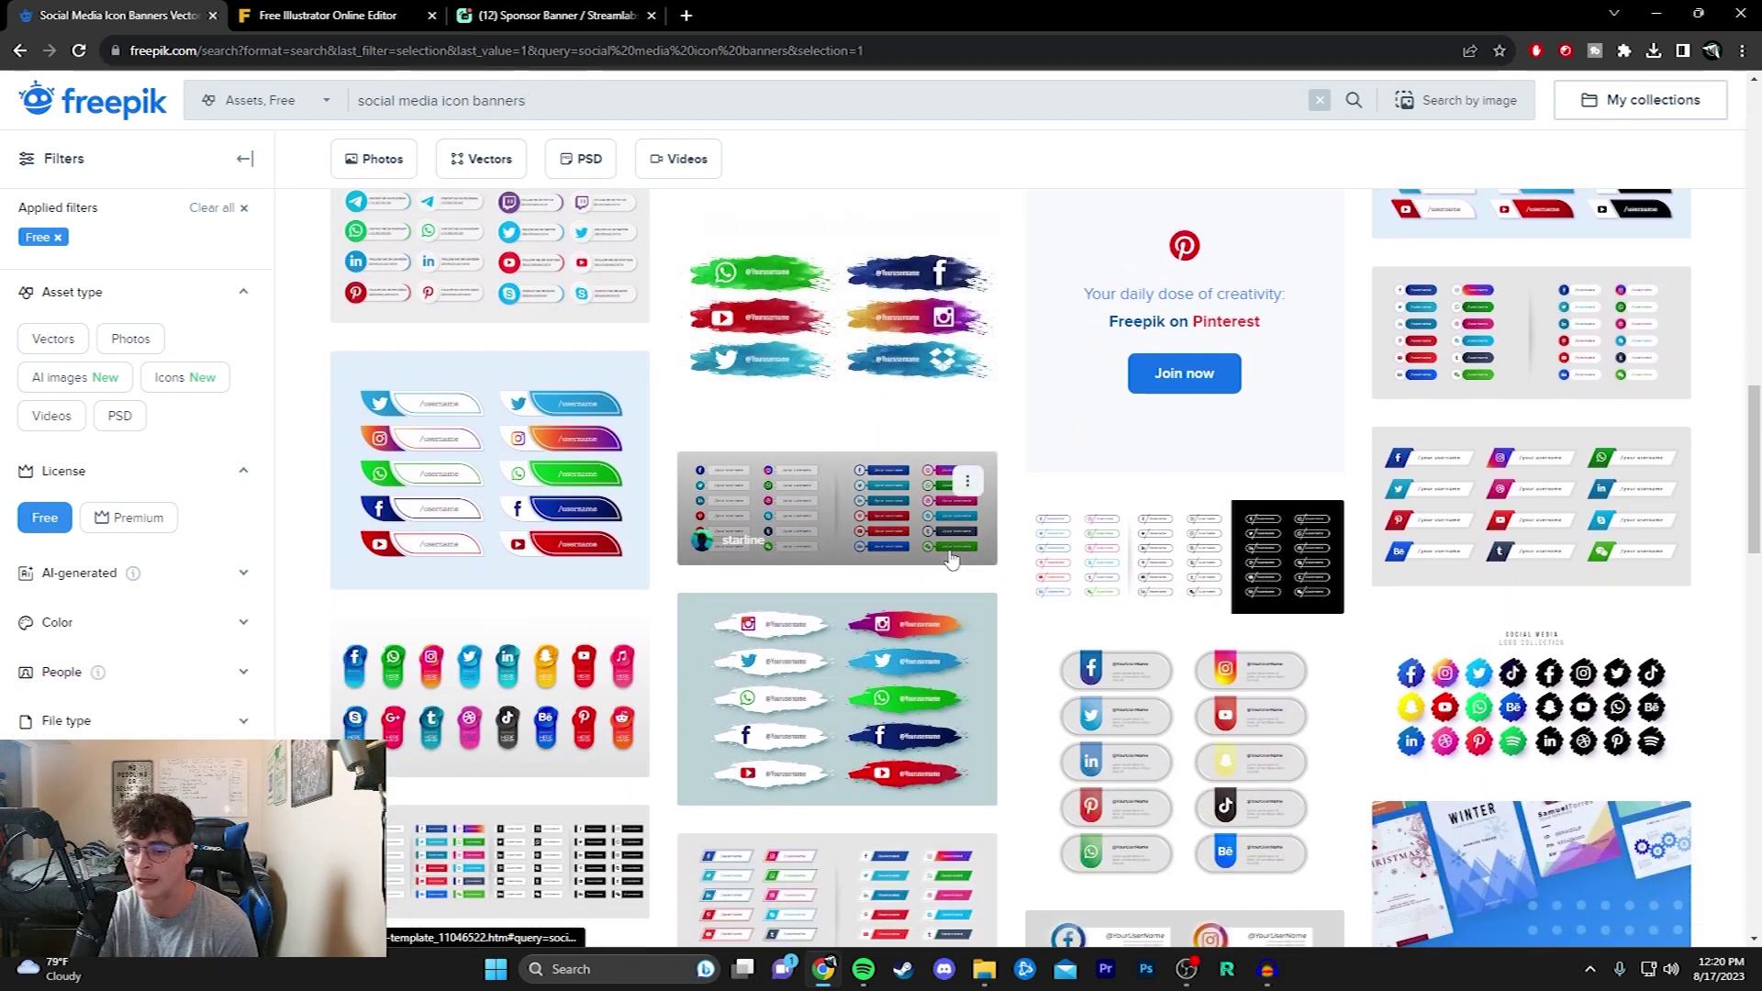
left_click(951, 560)
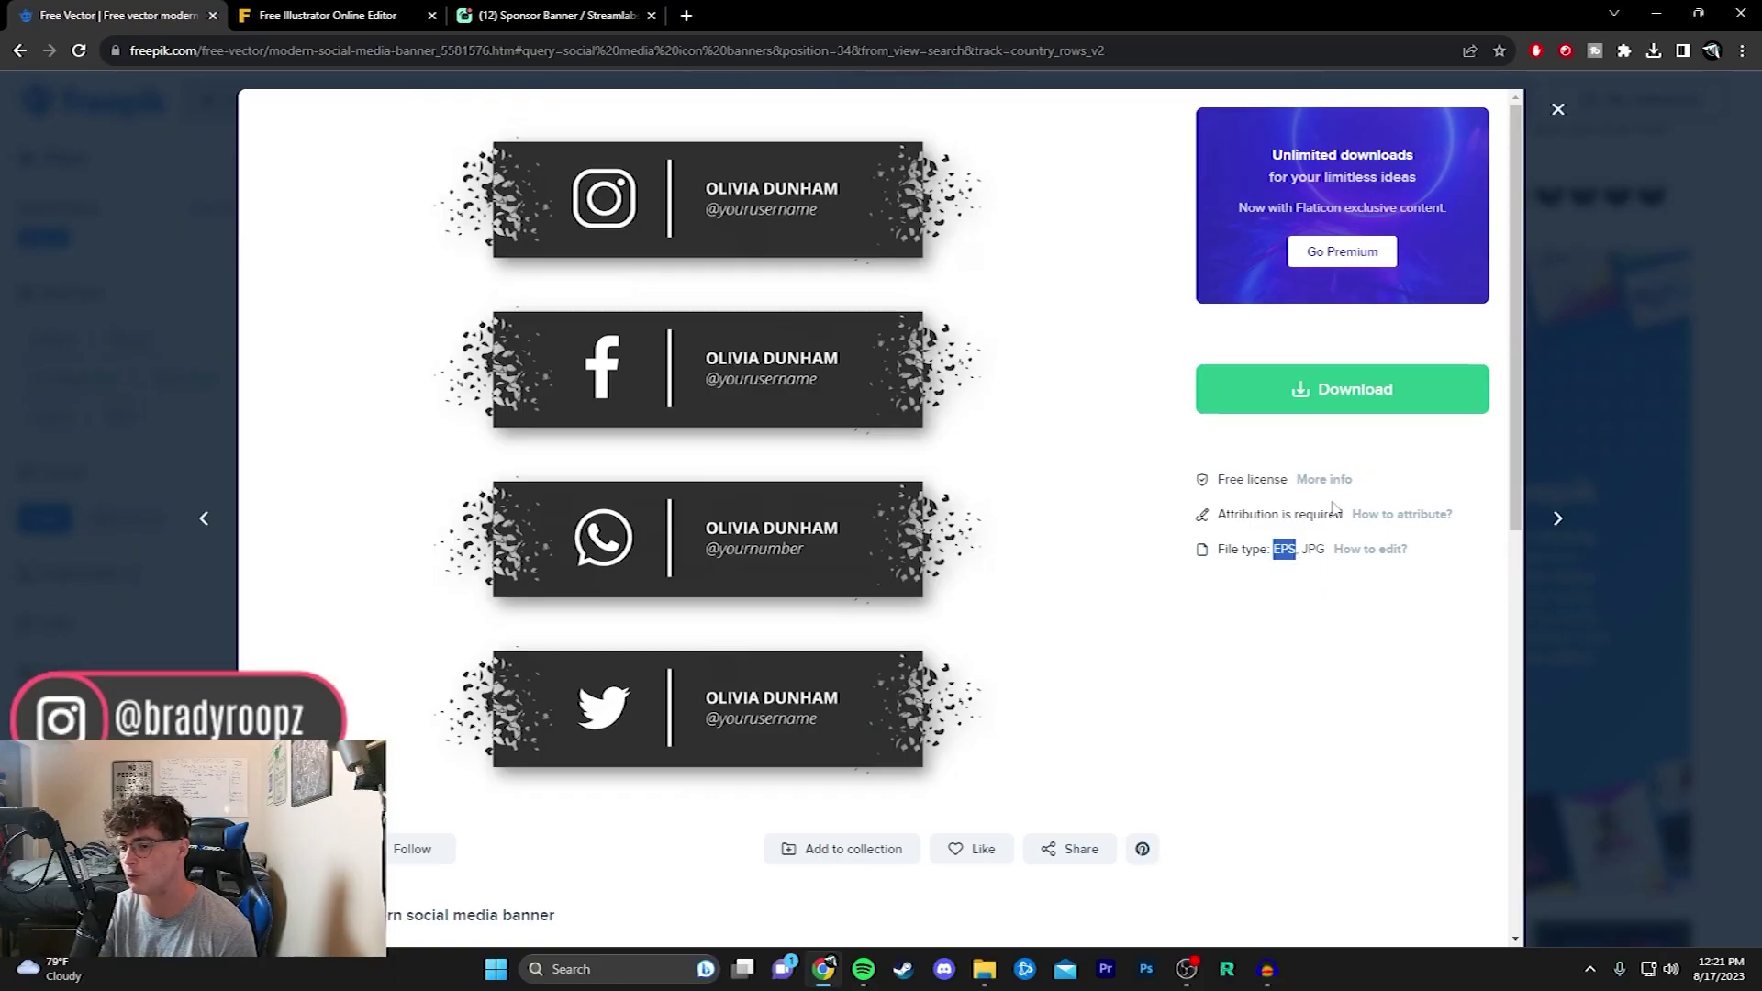
Get the modern social media banner zip via Free download and open the downloaded archive.
left_click(1299, 402)
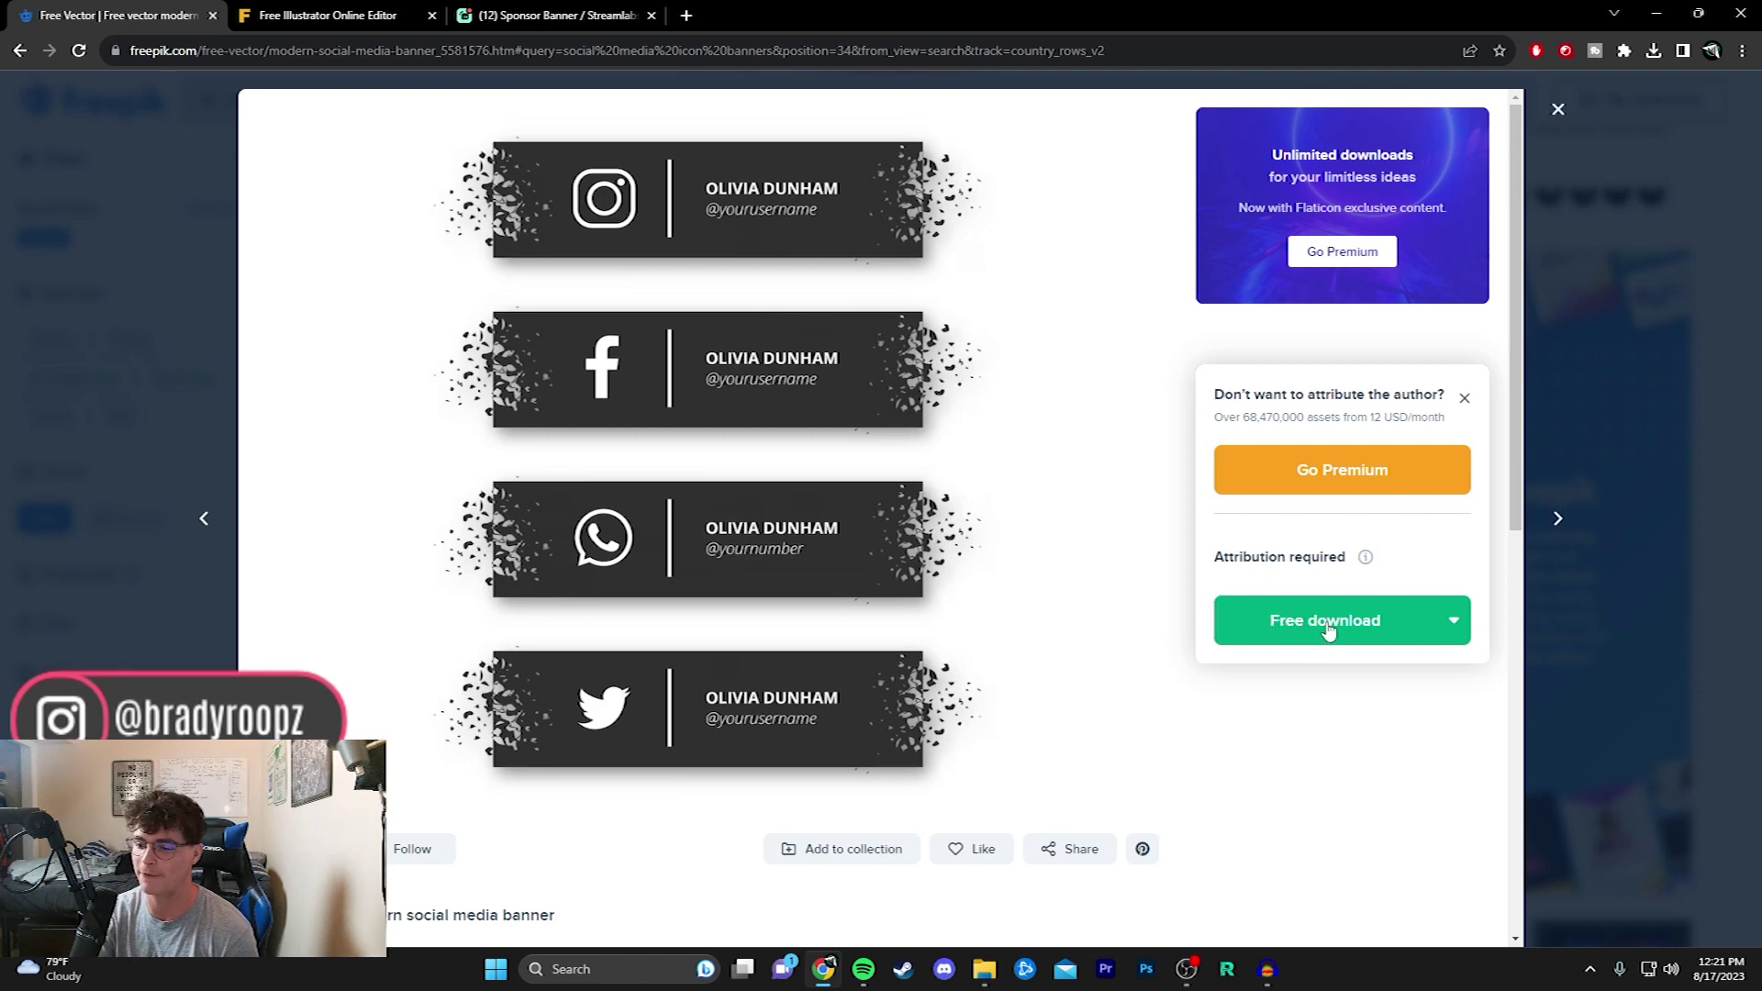
left_click(1328, 628)
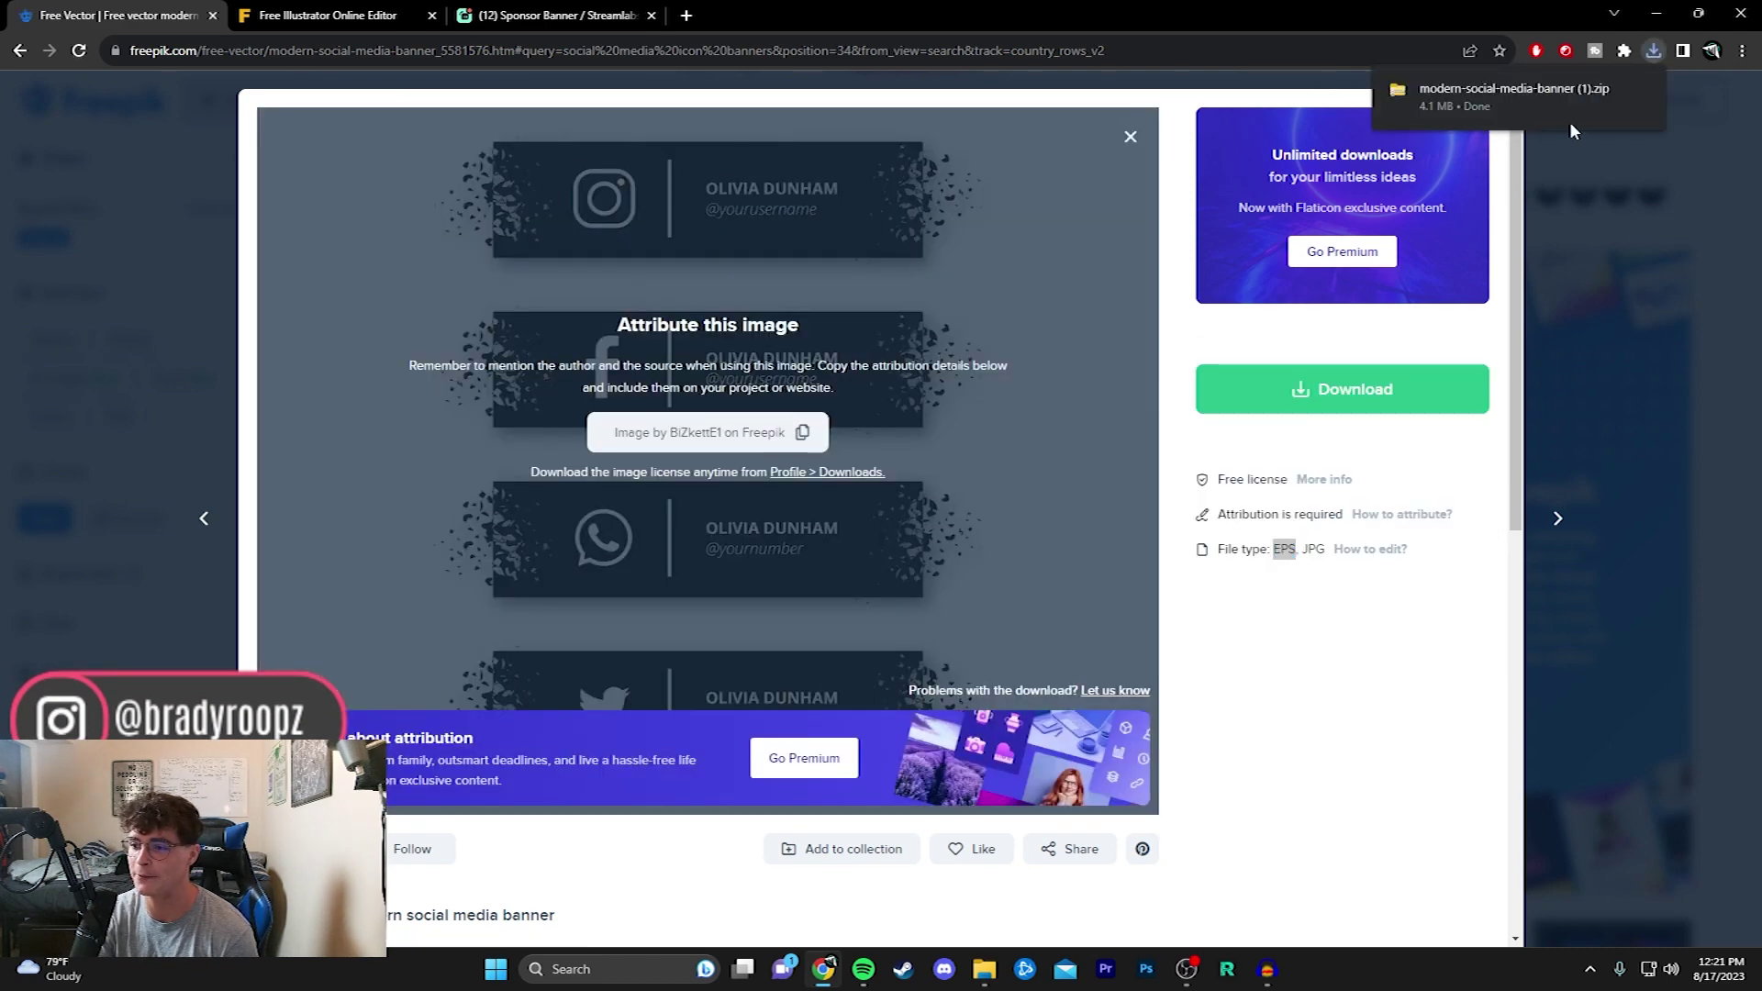
left_click(1431, 98)
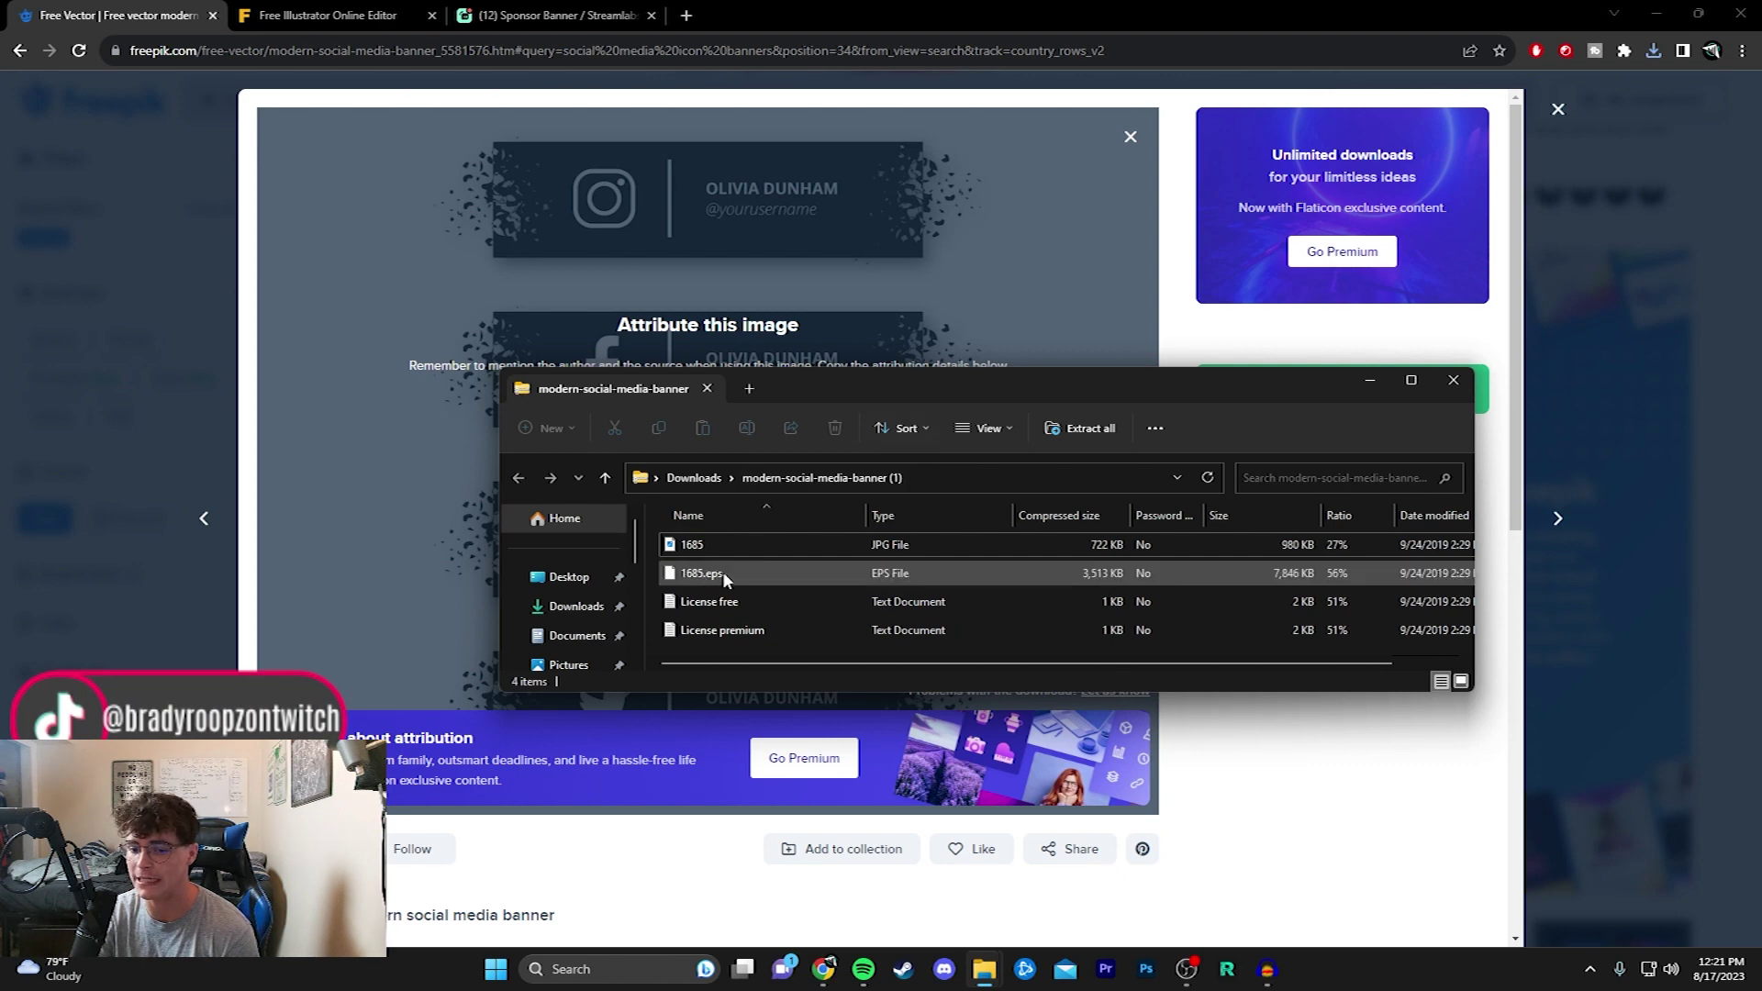
Copy 1685.eps from the zip onto the Desktop, replacing the existing copy.
double_click(1133, 15)
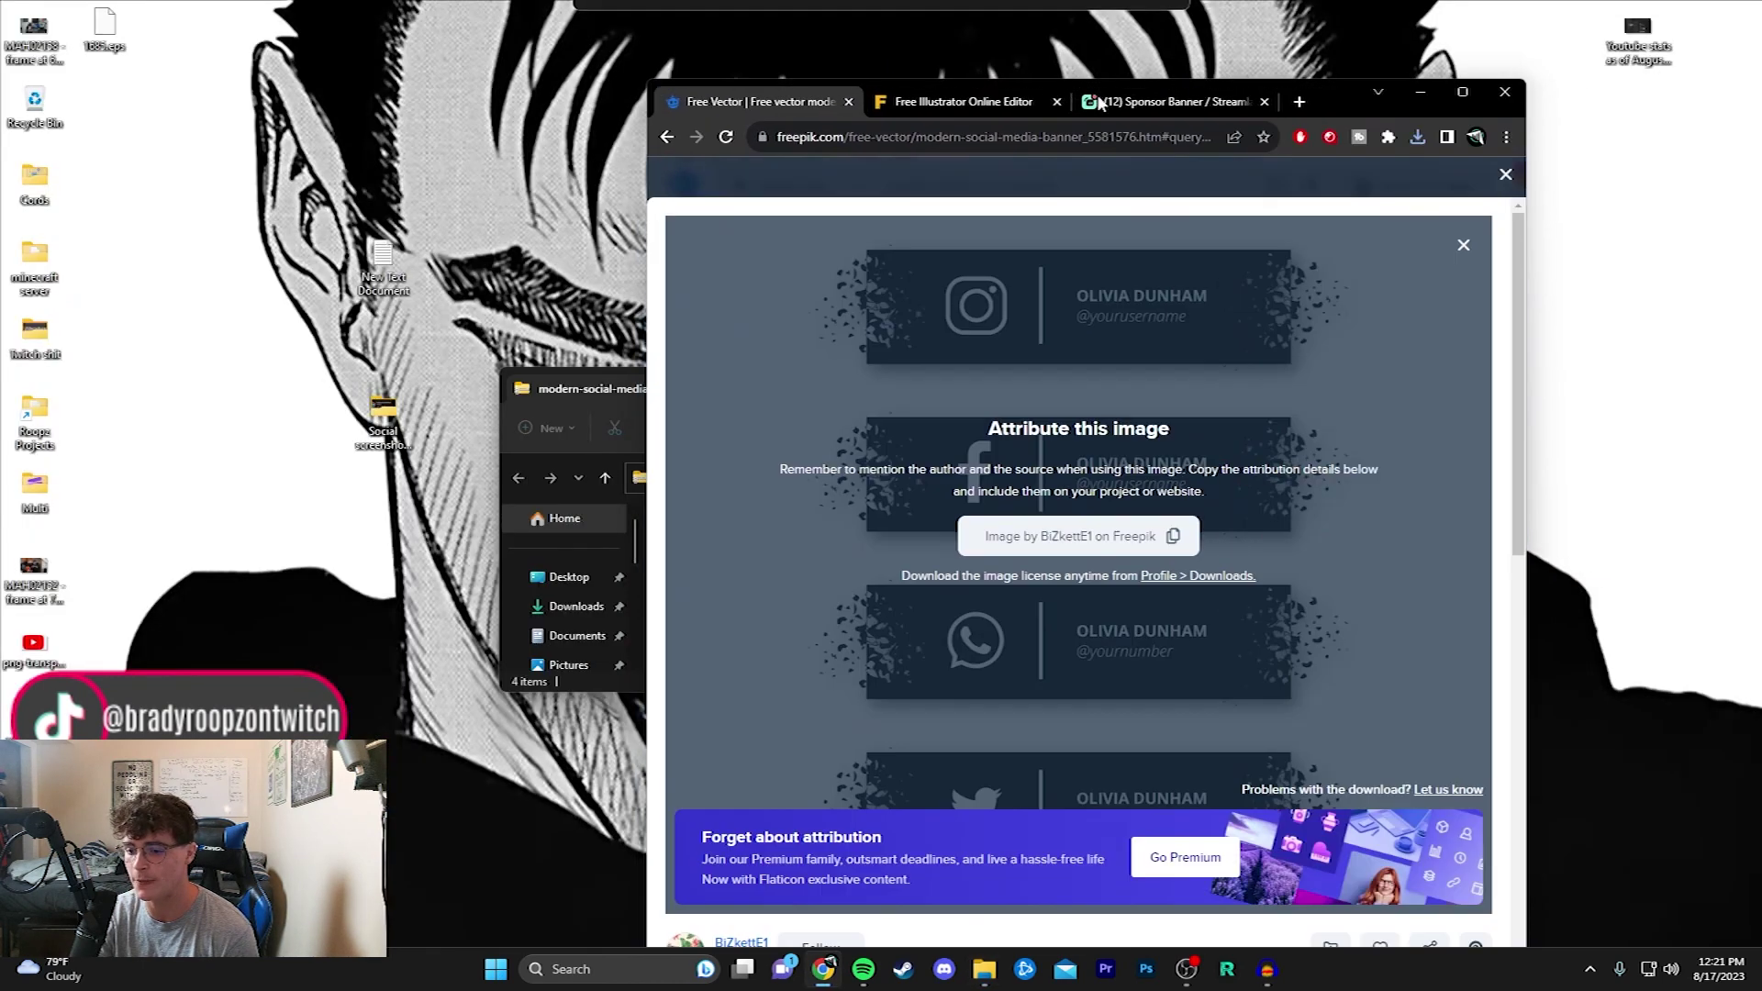
left_click(606, 550)
left_click_drag(719, 577, 349, 514)
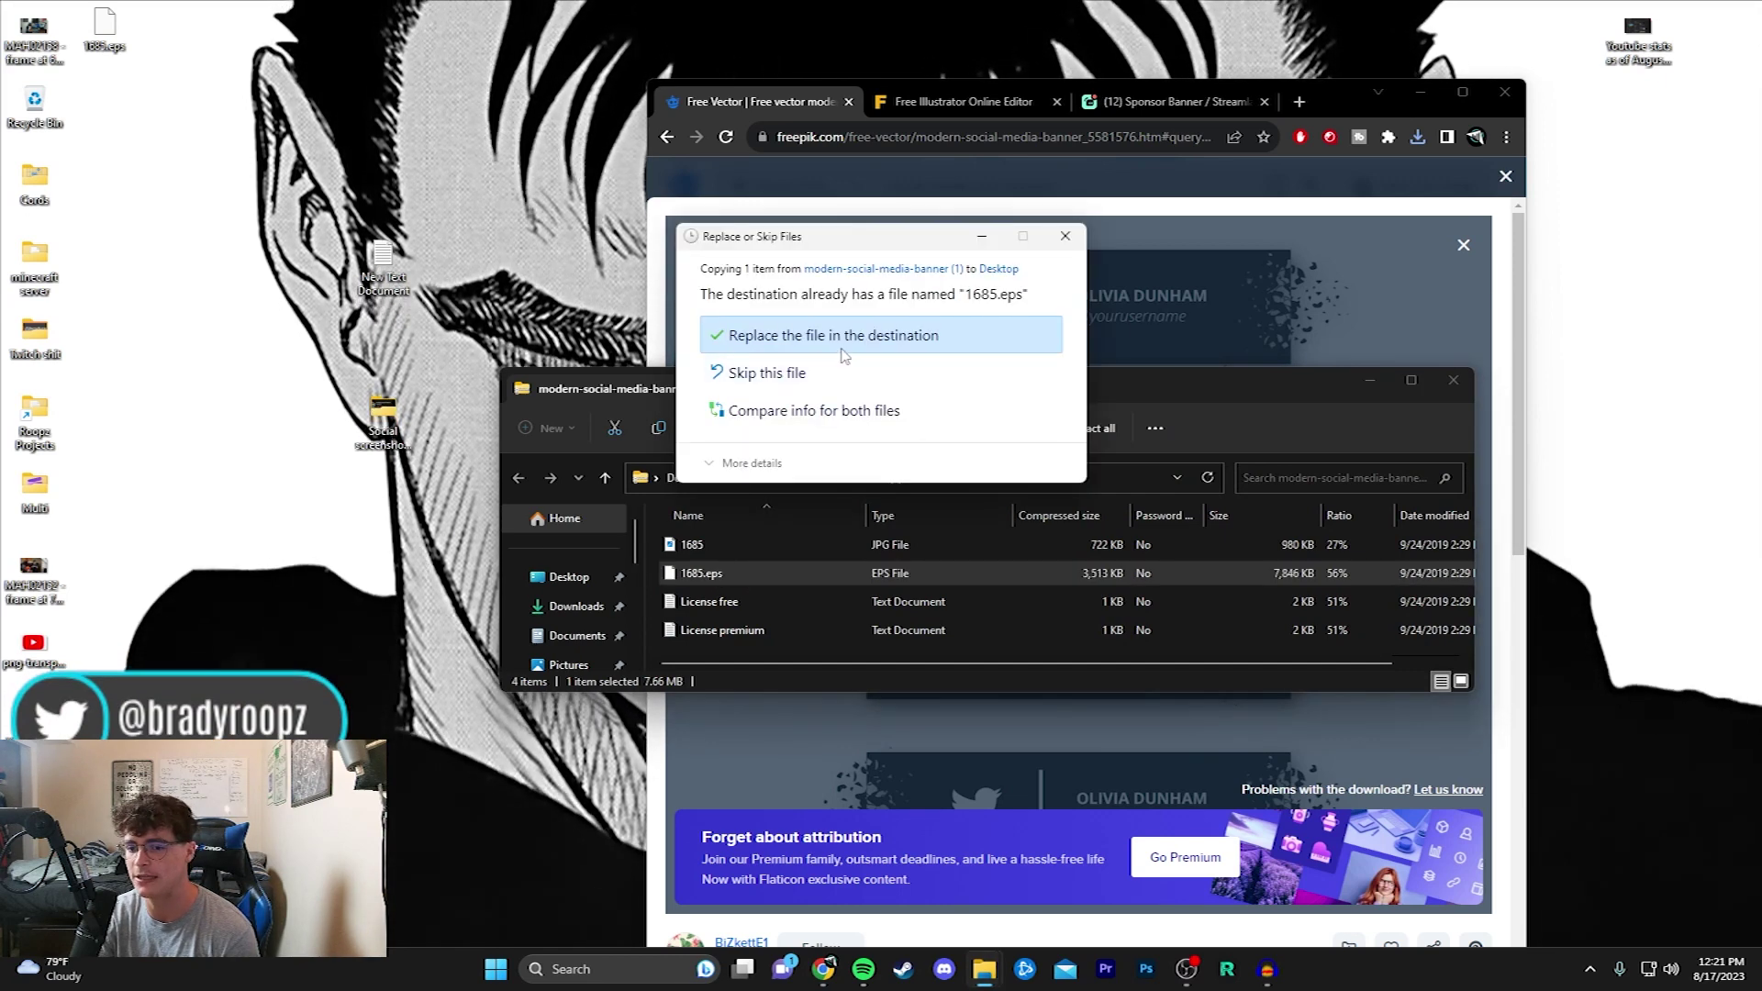
left_click(808, 336)
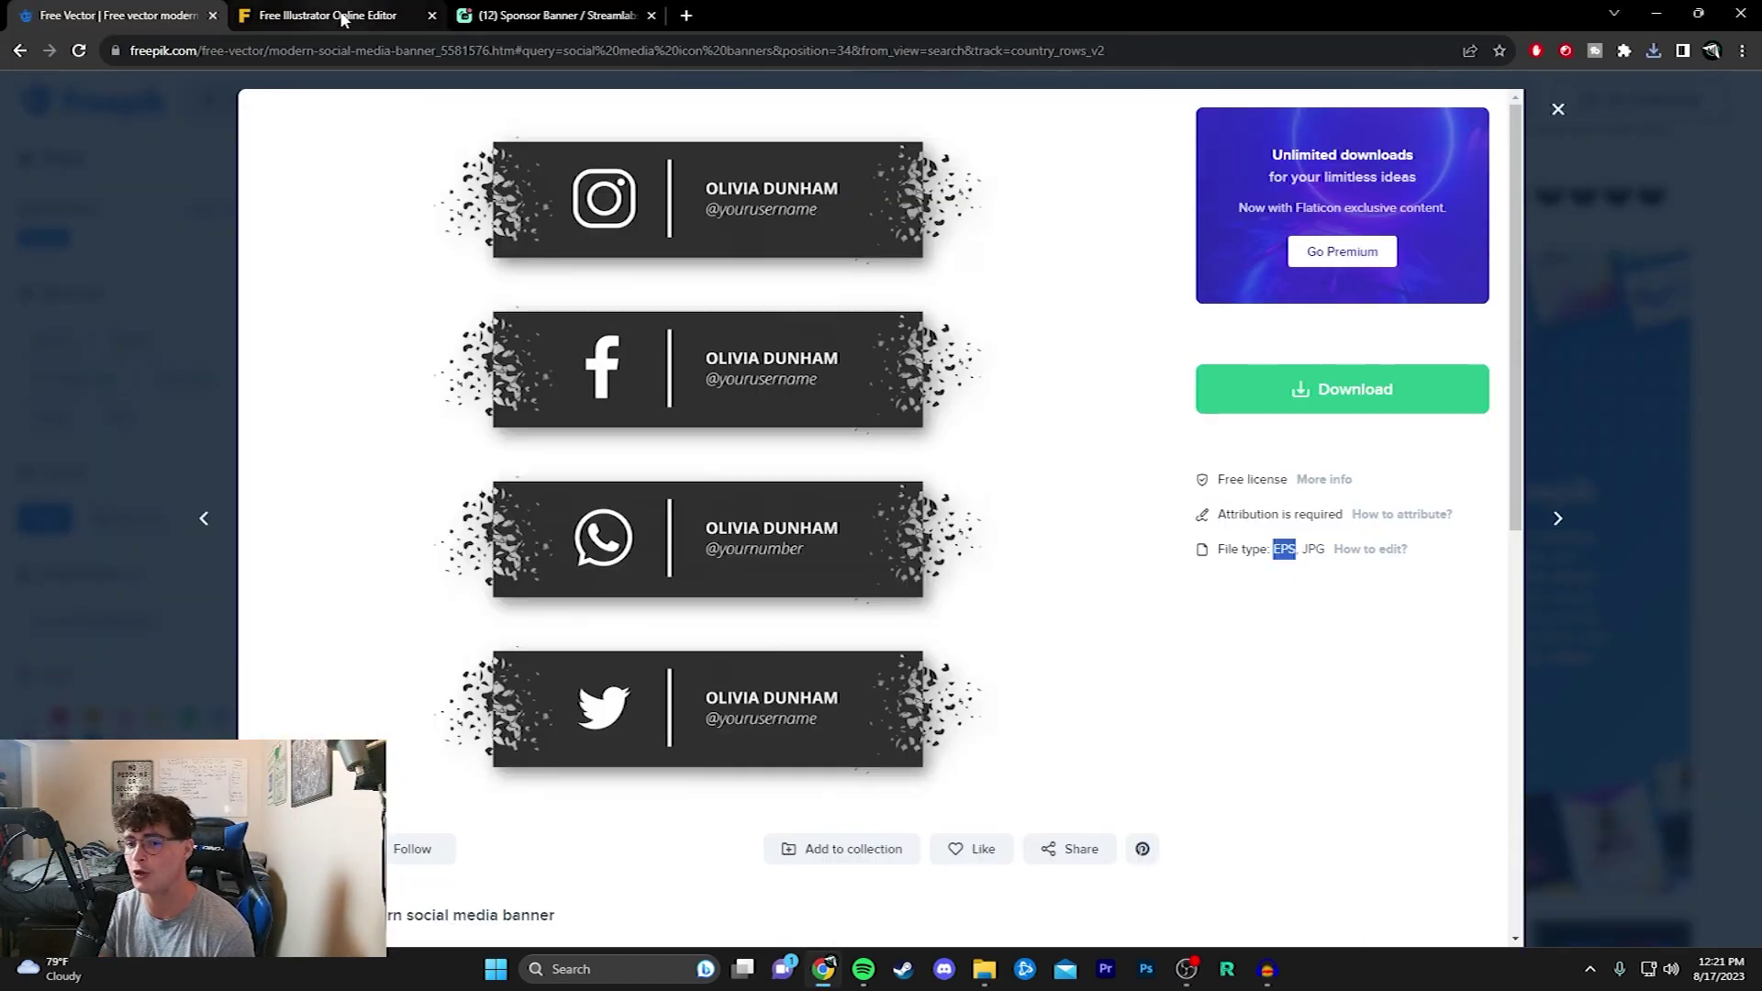
Load 1685.eps from the Desktop into the Photopea online editor.
left_click(341, 18)
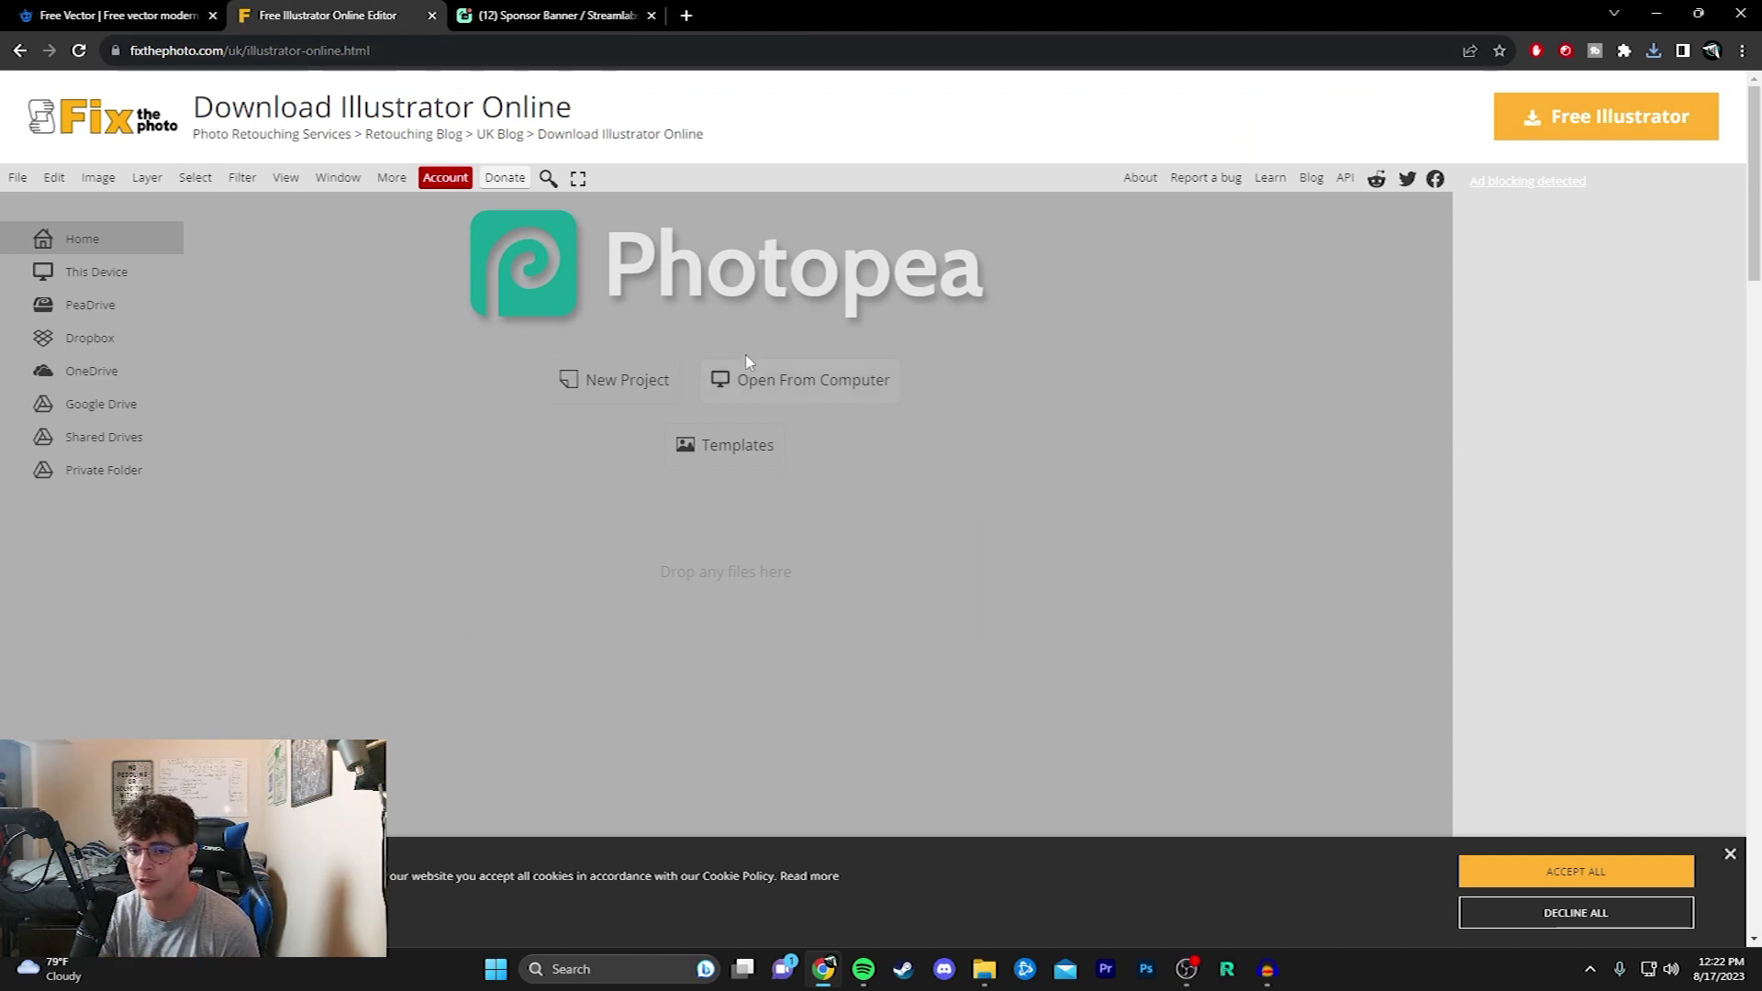
left_click(791, 383)
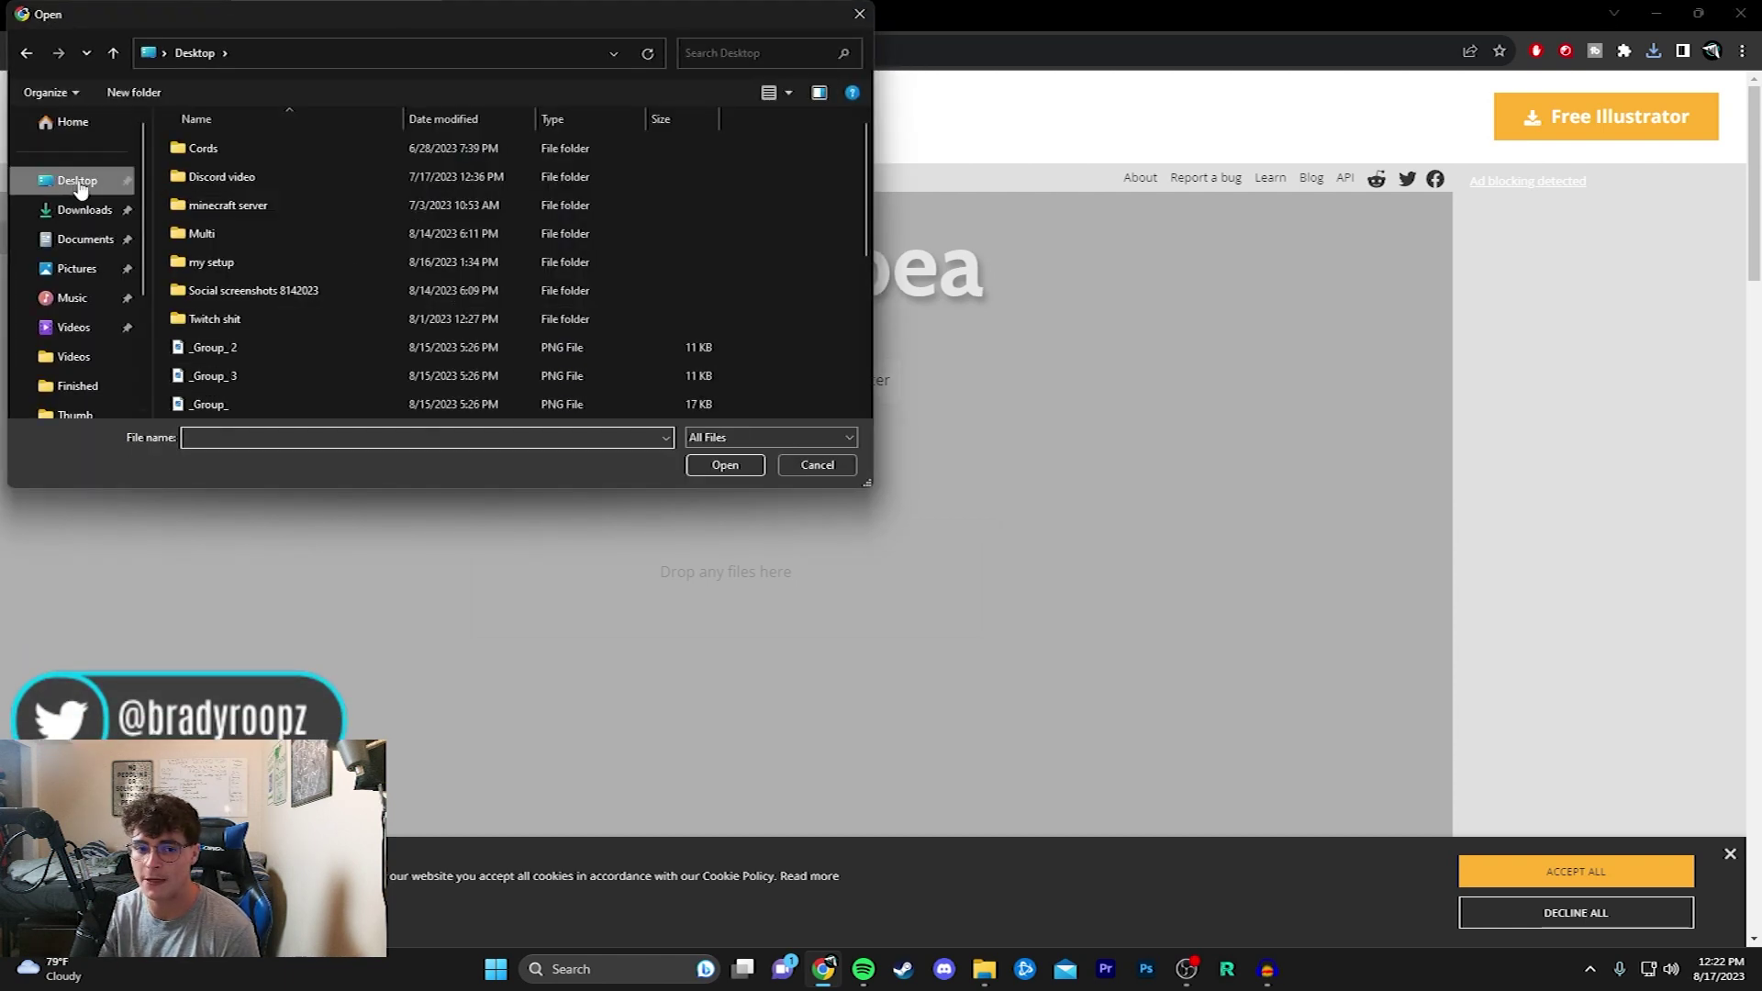
scroll(283, 251, "down", 5)
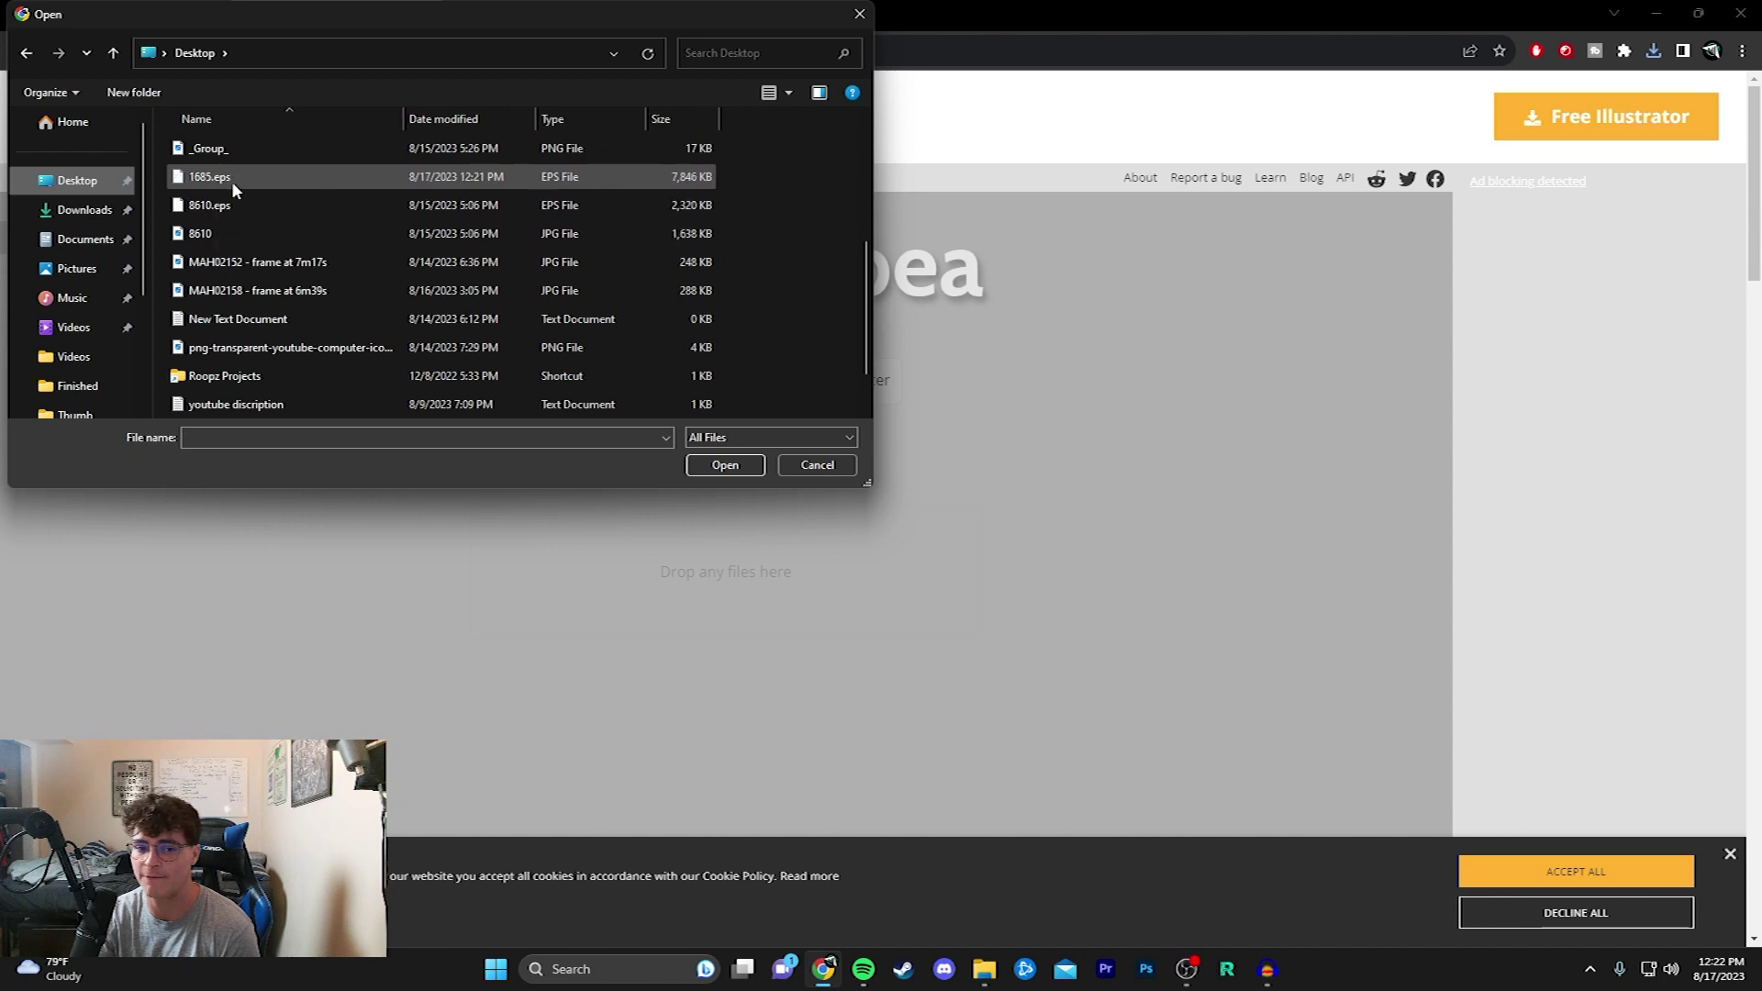
double_click(227, 181)
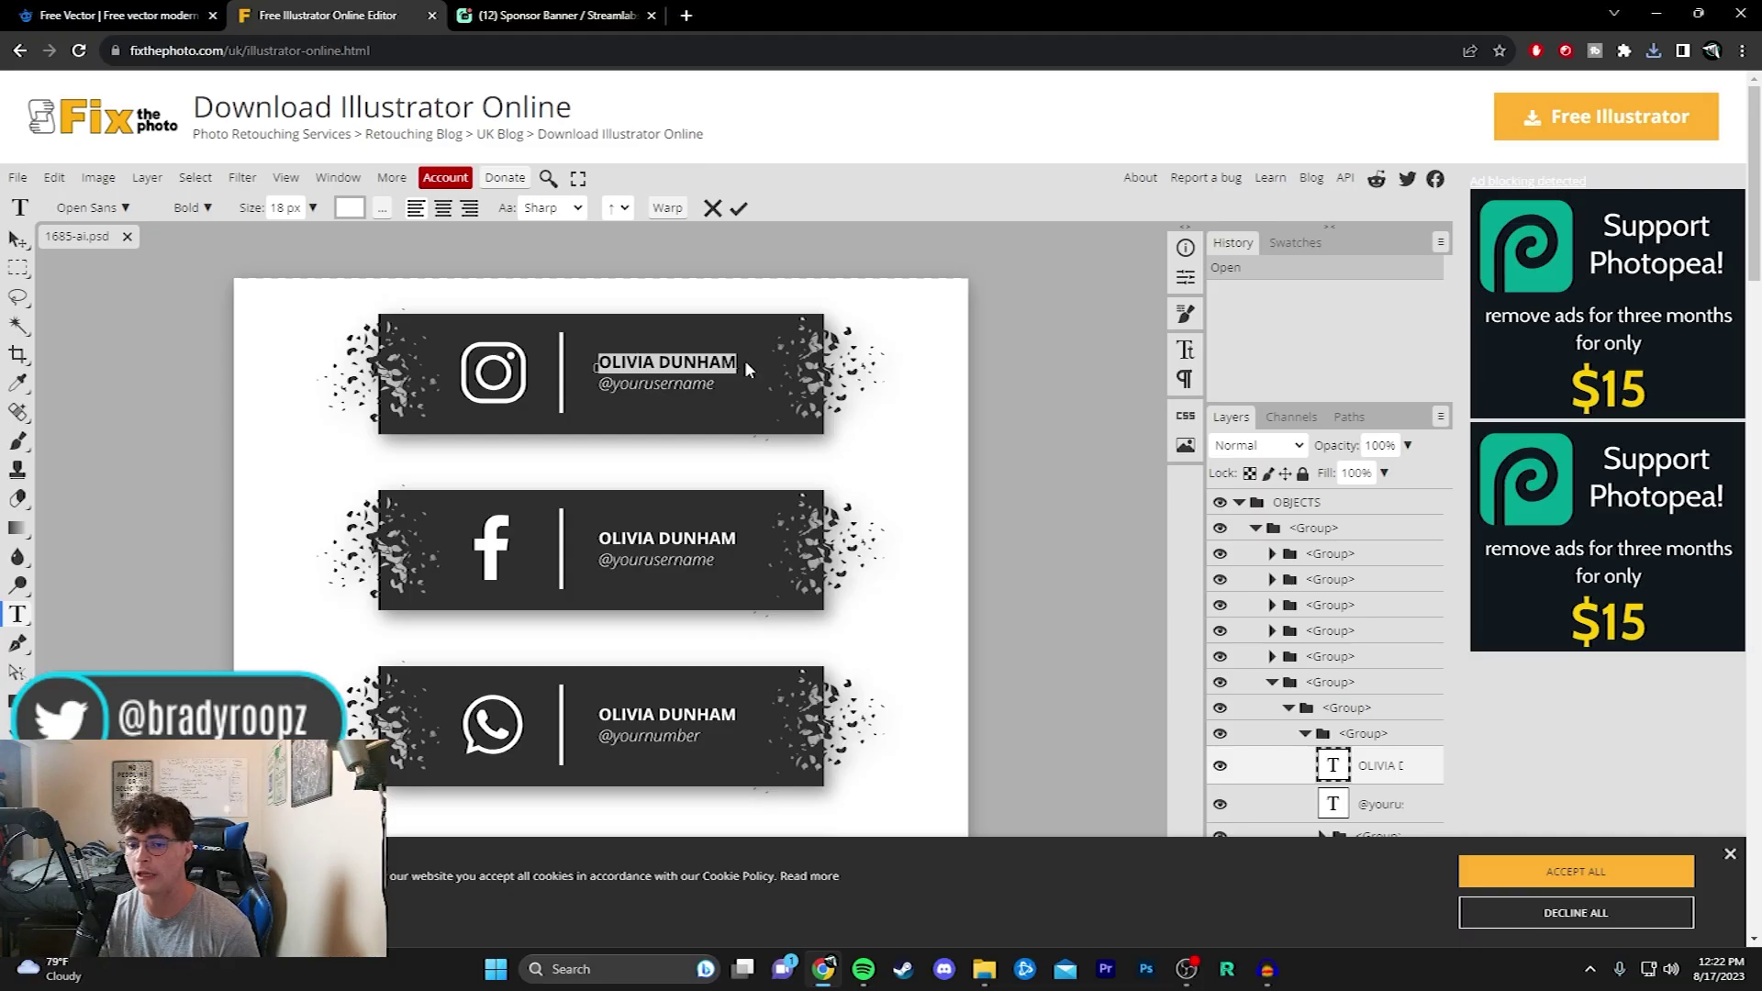
Replace the Instagram banner's placeholder name with the creator's name and select the BACKGROUND layer.
key("BackSpace")
type("Bradtow")
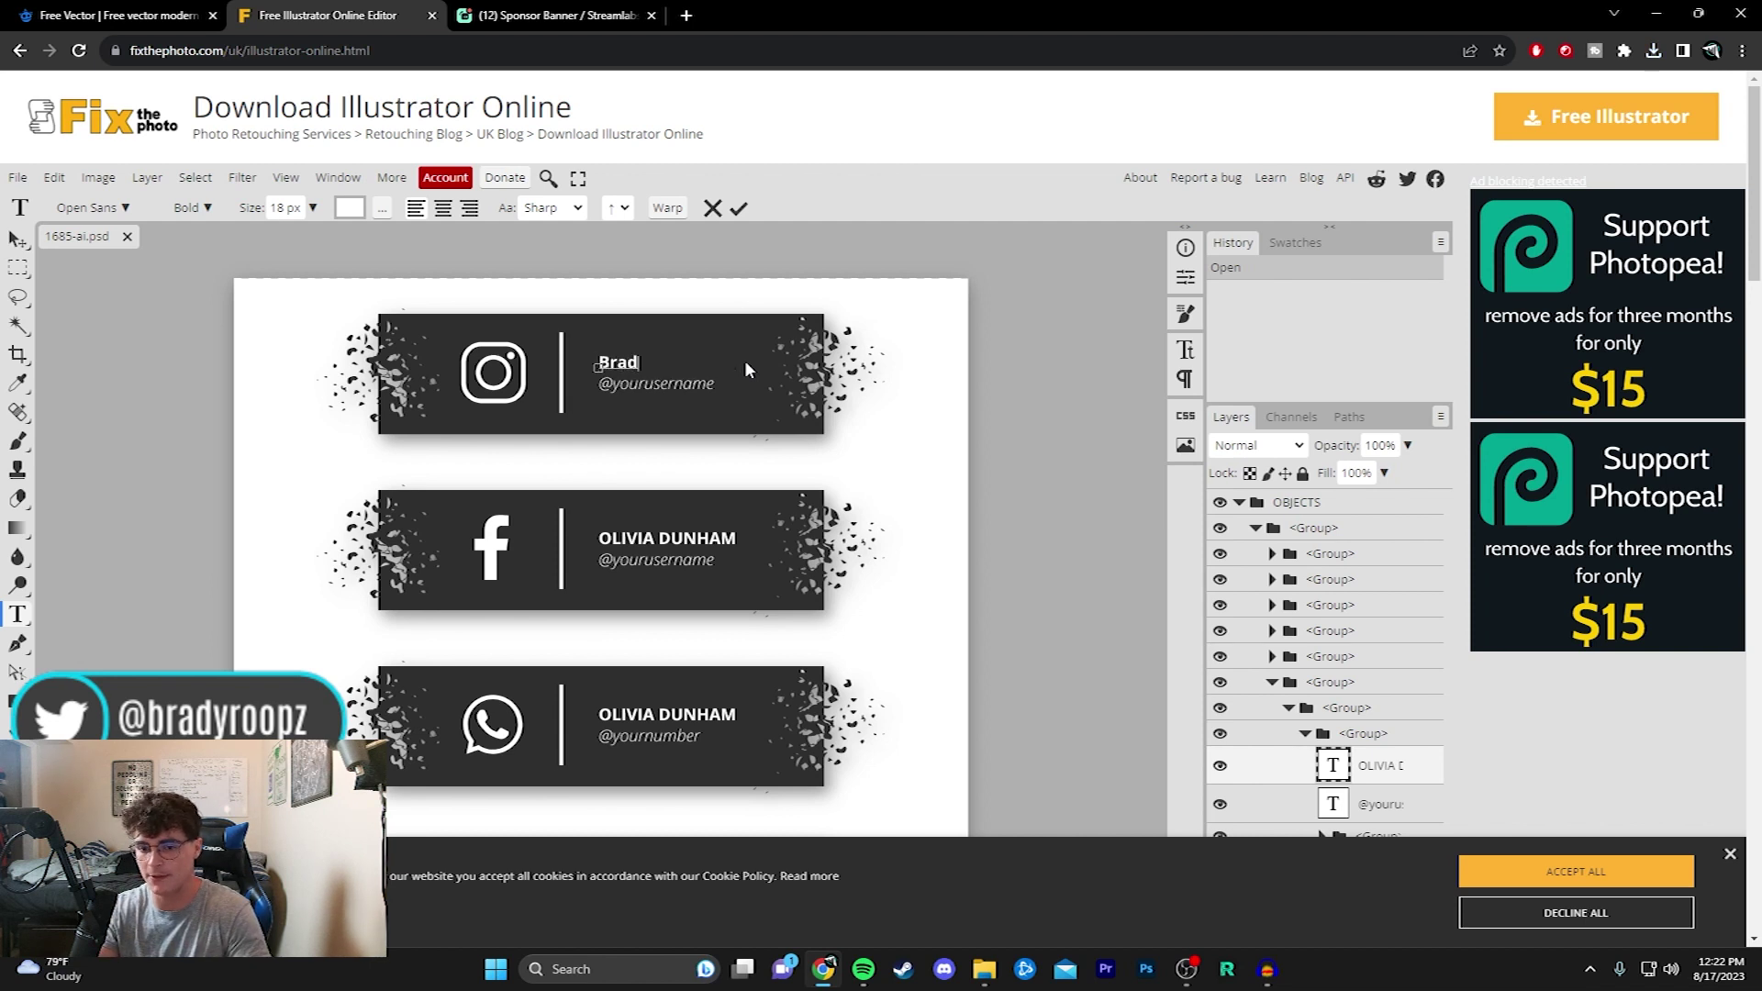
type("n")
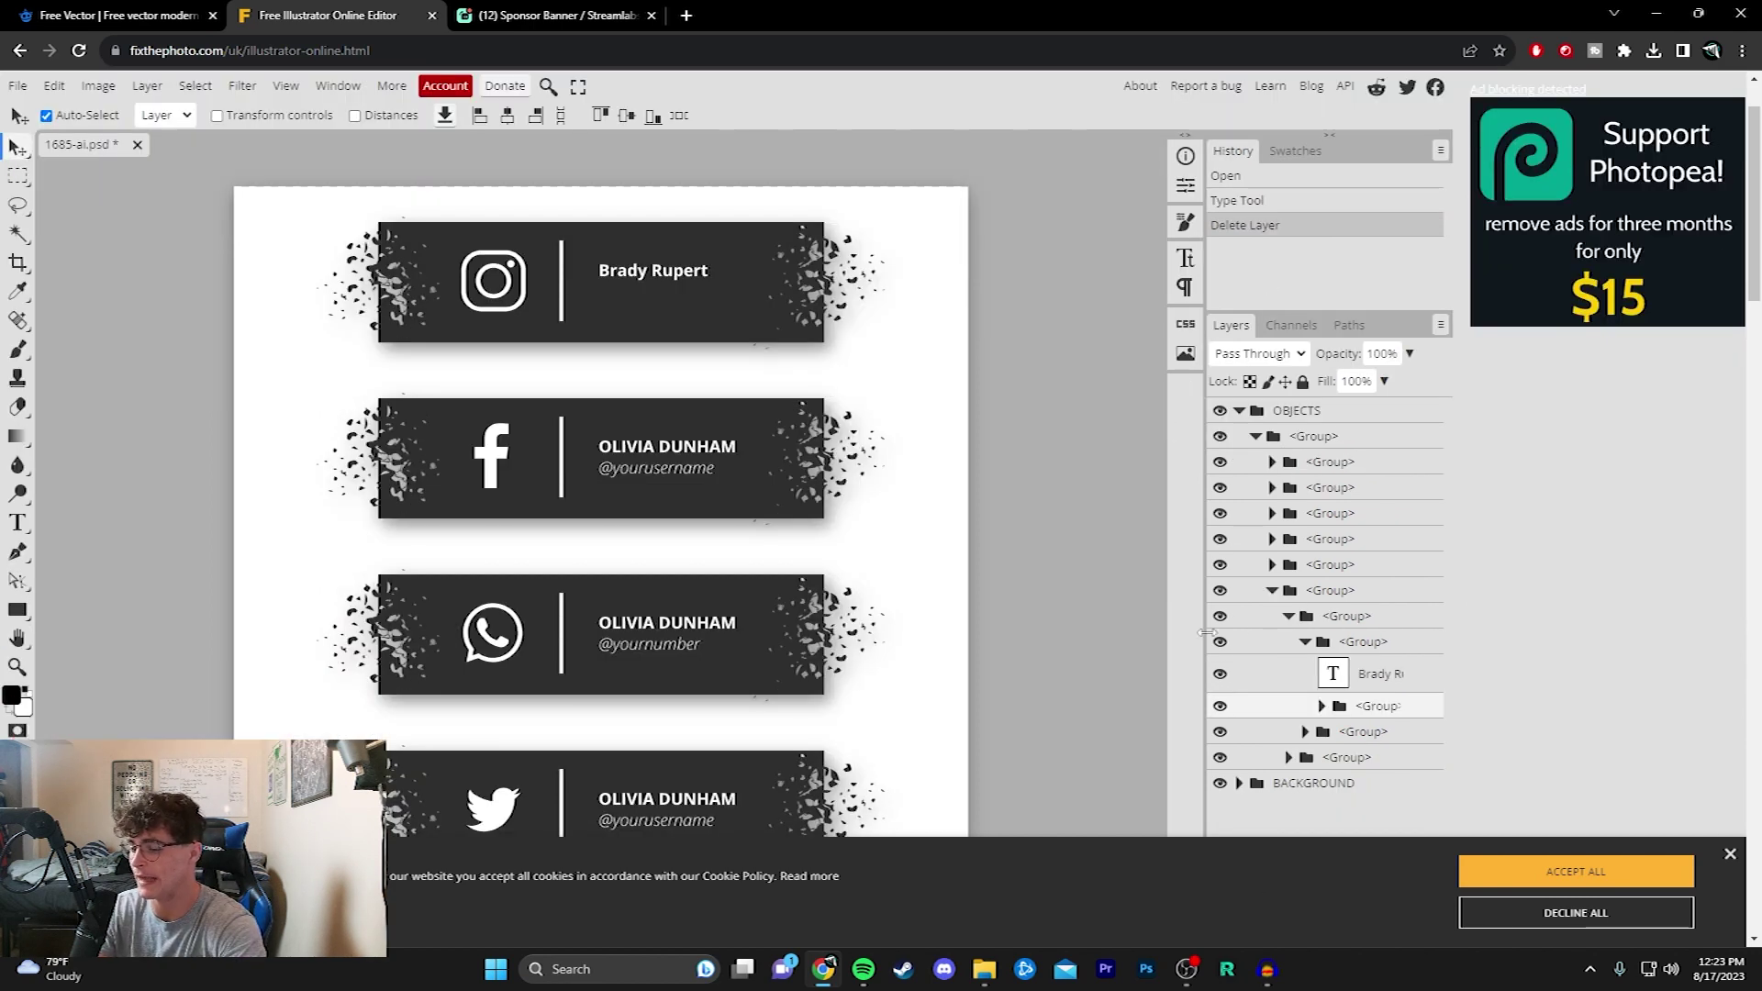
scroll(1186, 315, "up", 1)
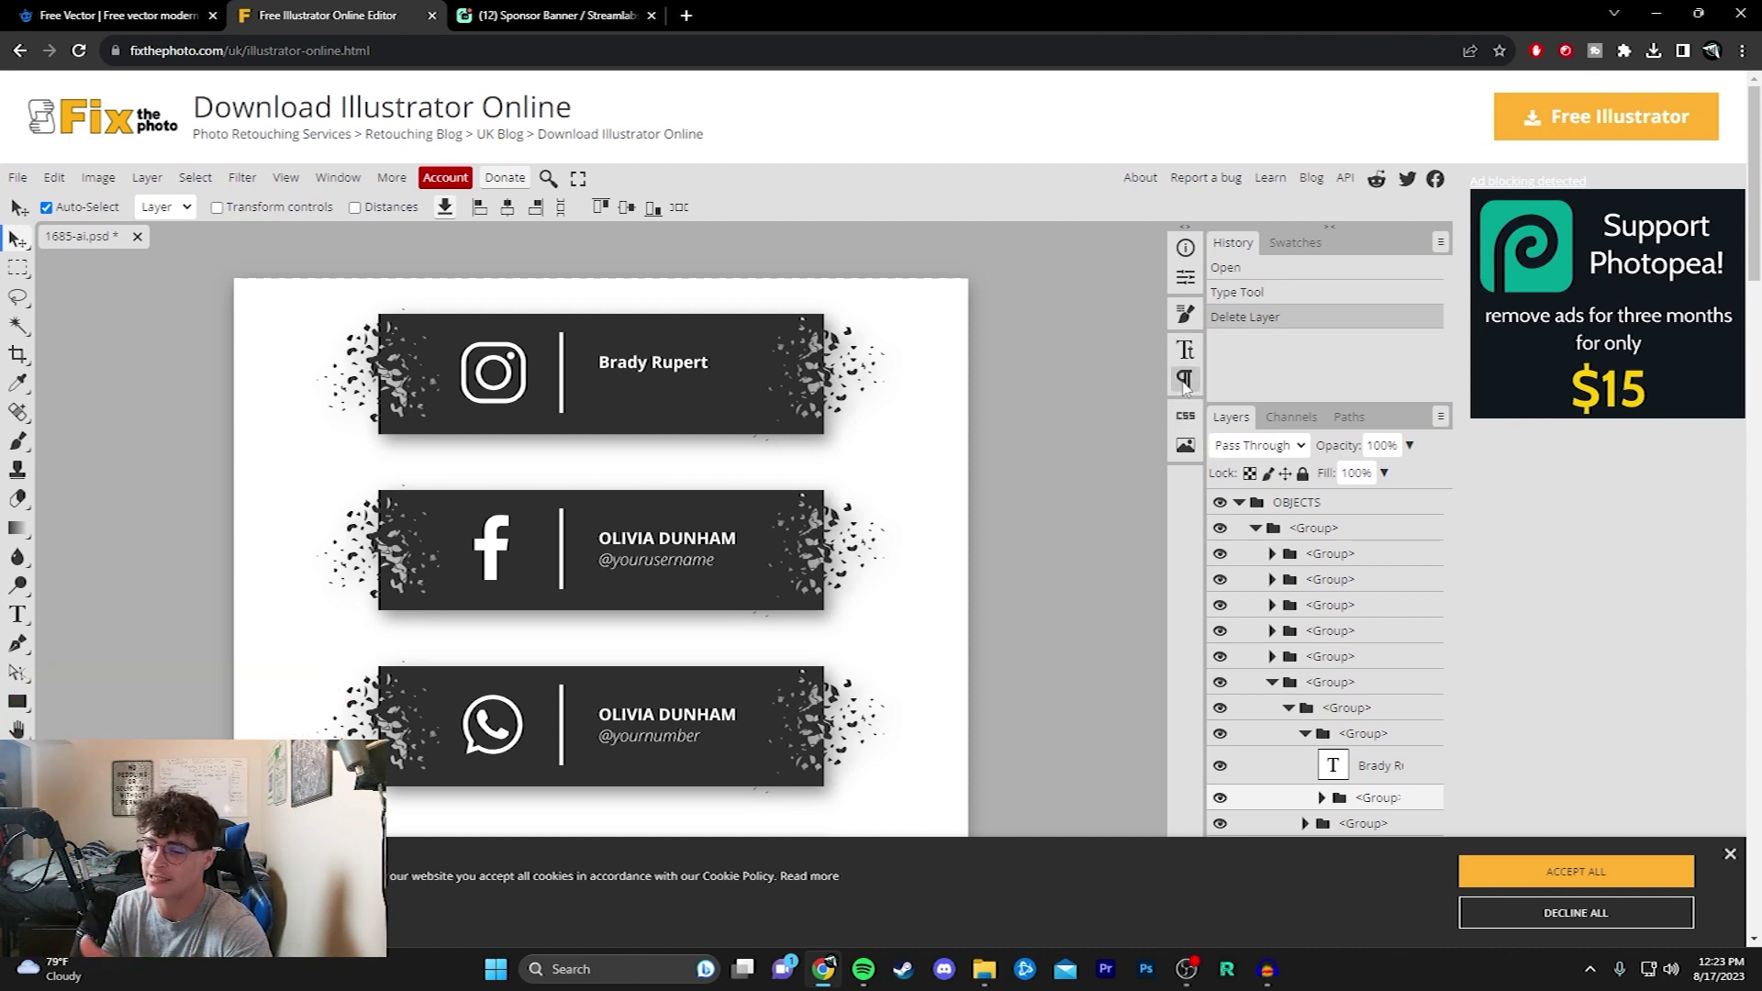
scroll(1205, 456, "down", 2)
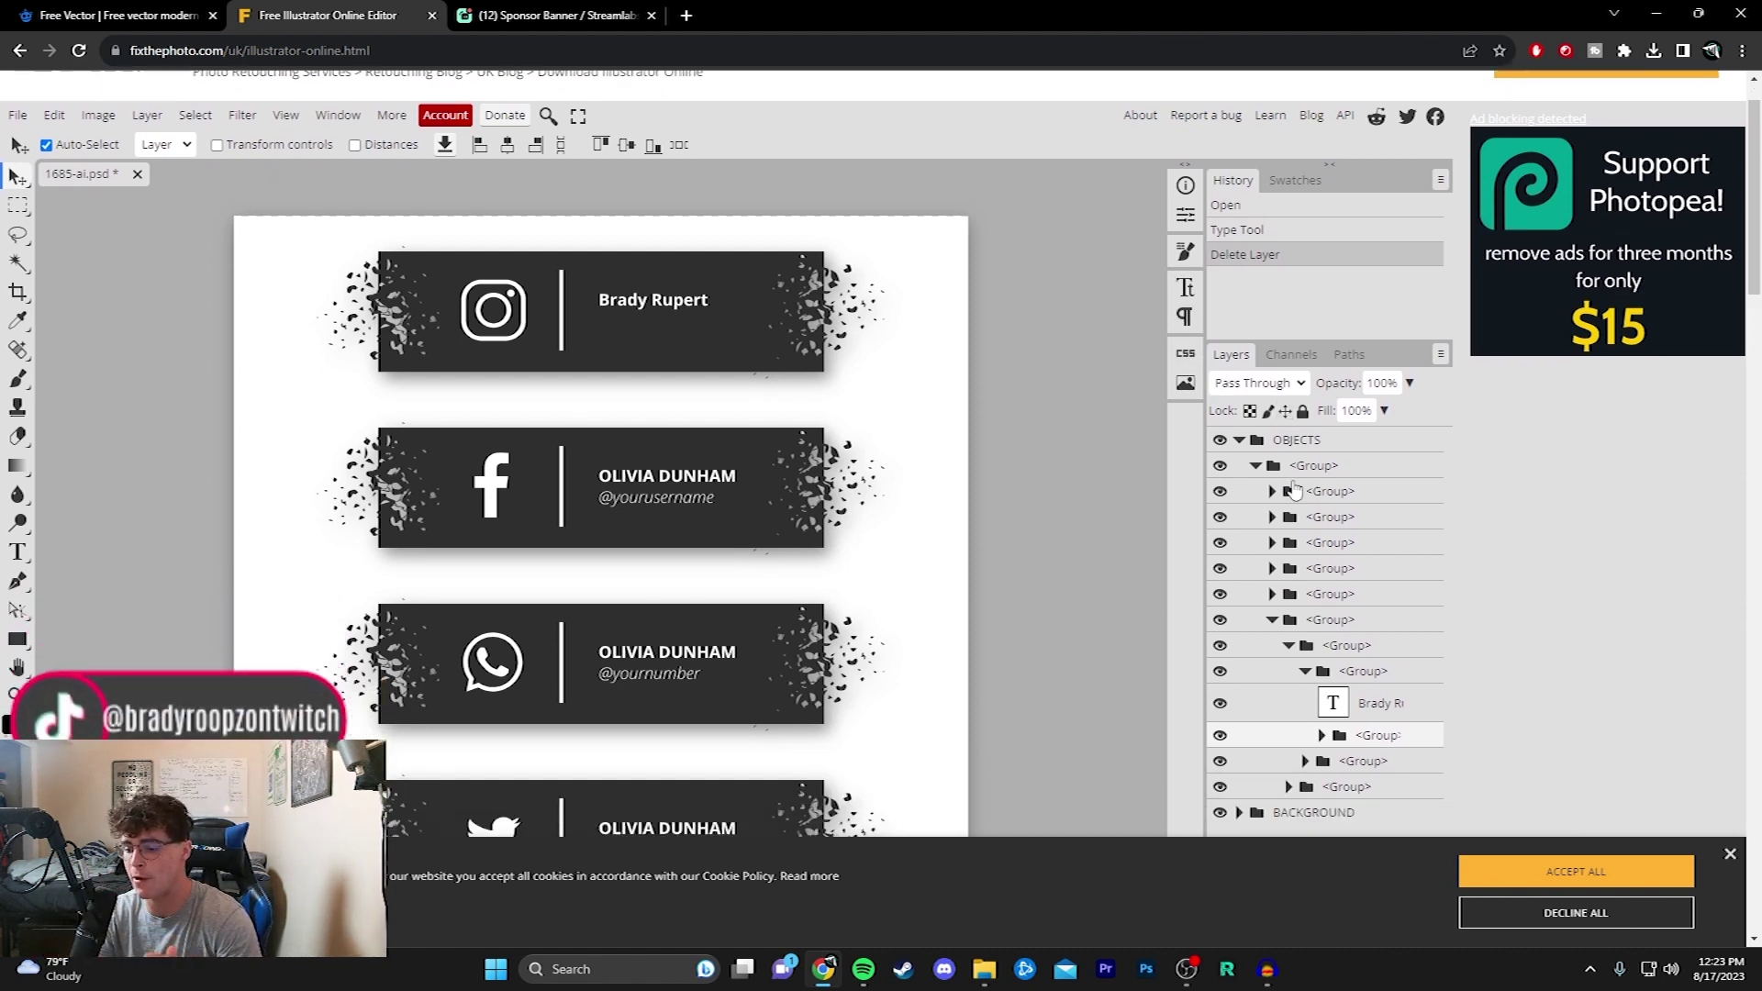
left_click(1259, 701)
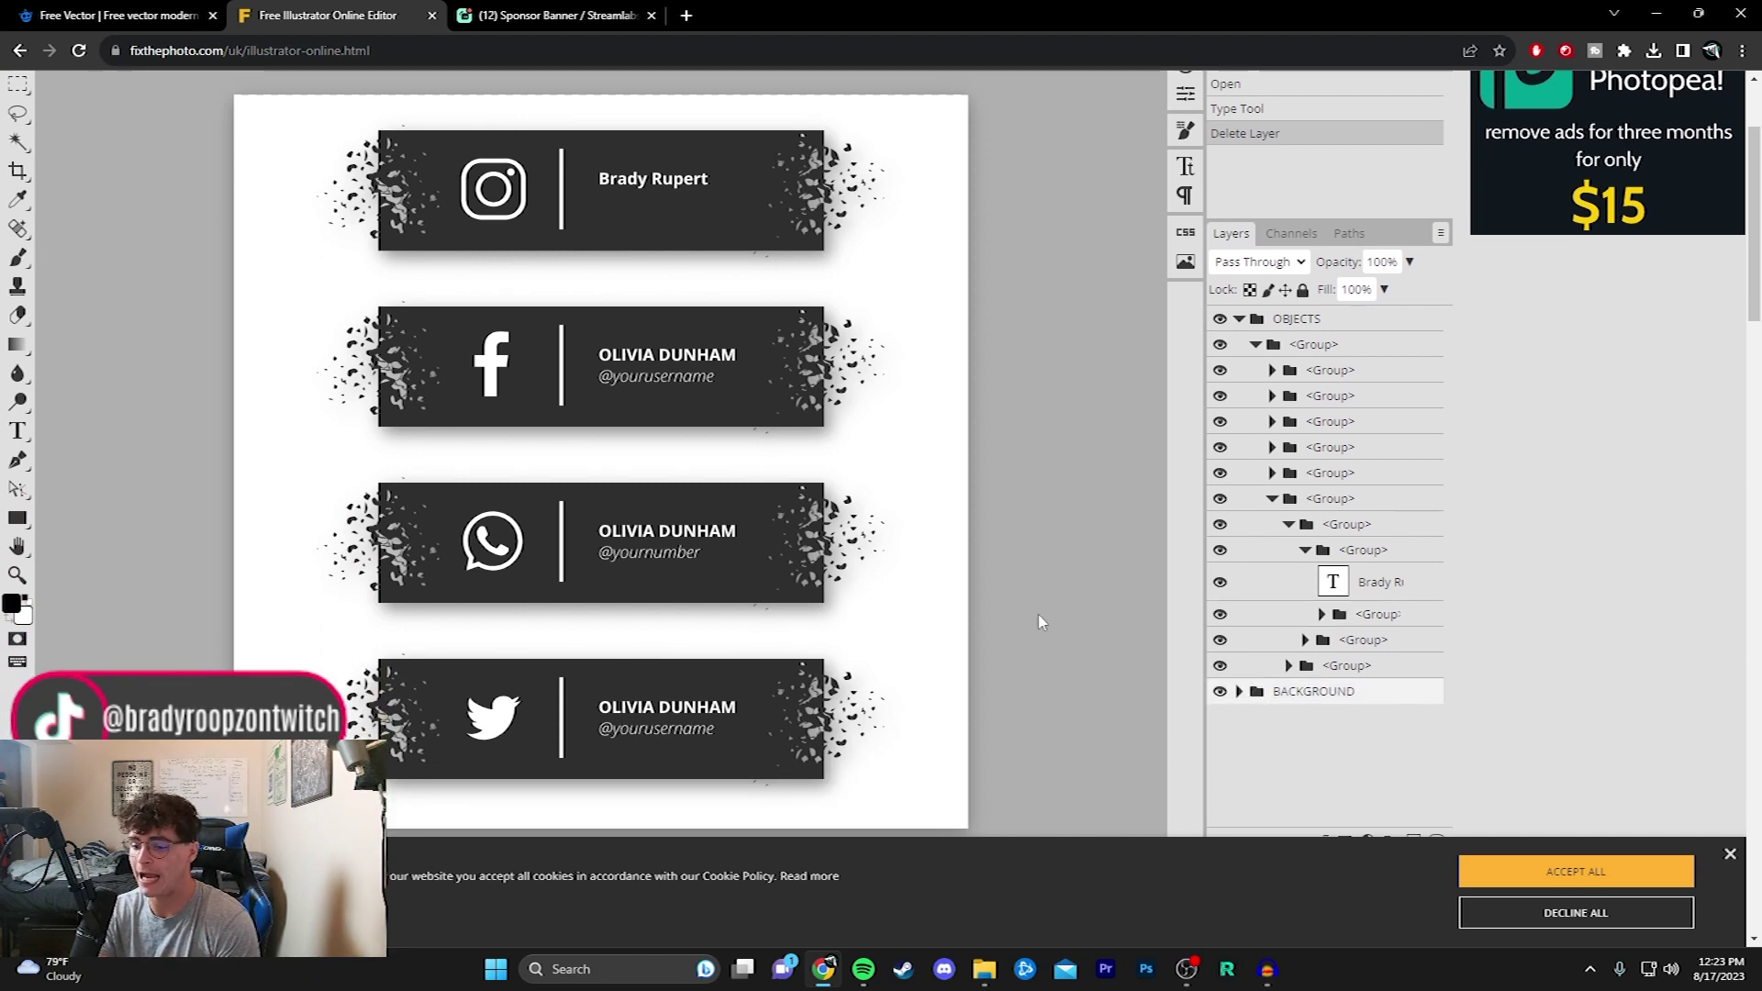
Delete the white BACKGROUND layer, leaving the four banners on a transparent canvas.
key("Delete")
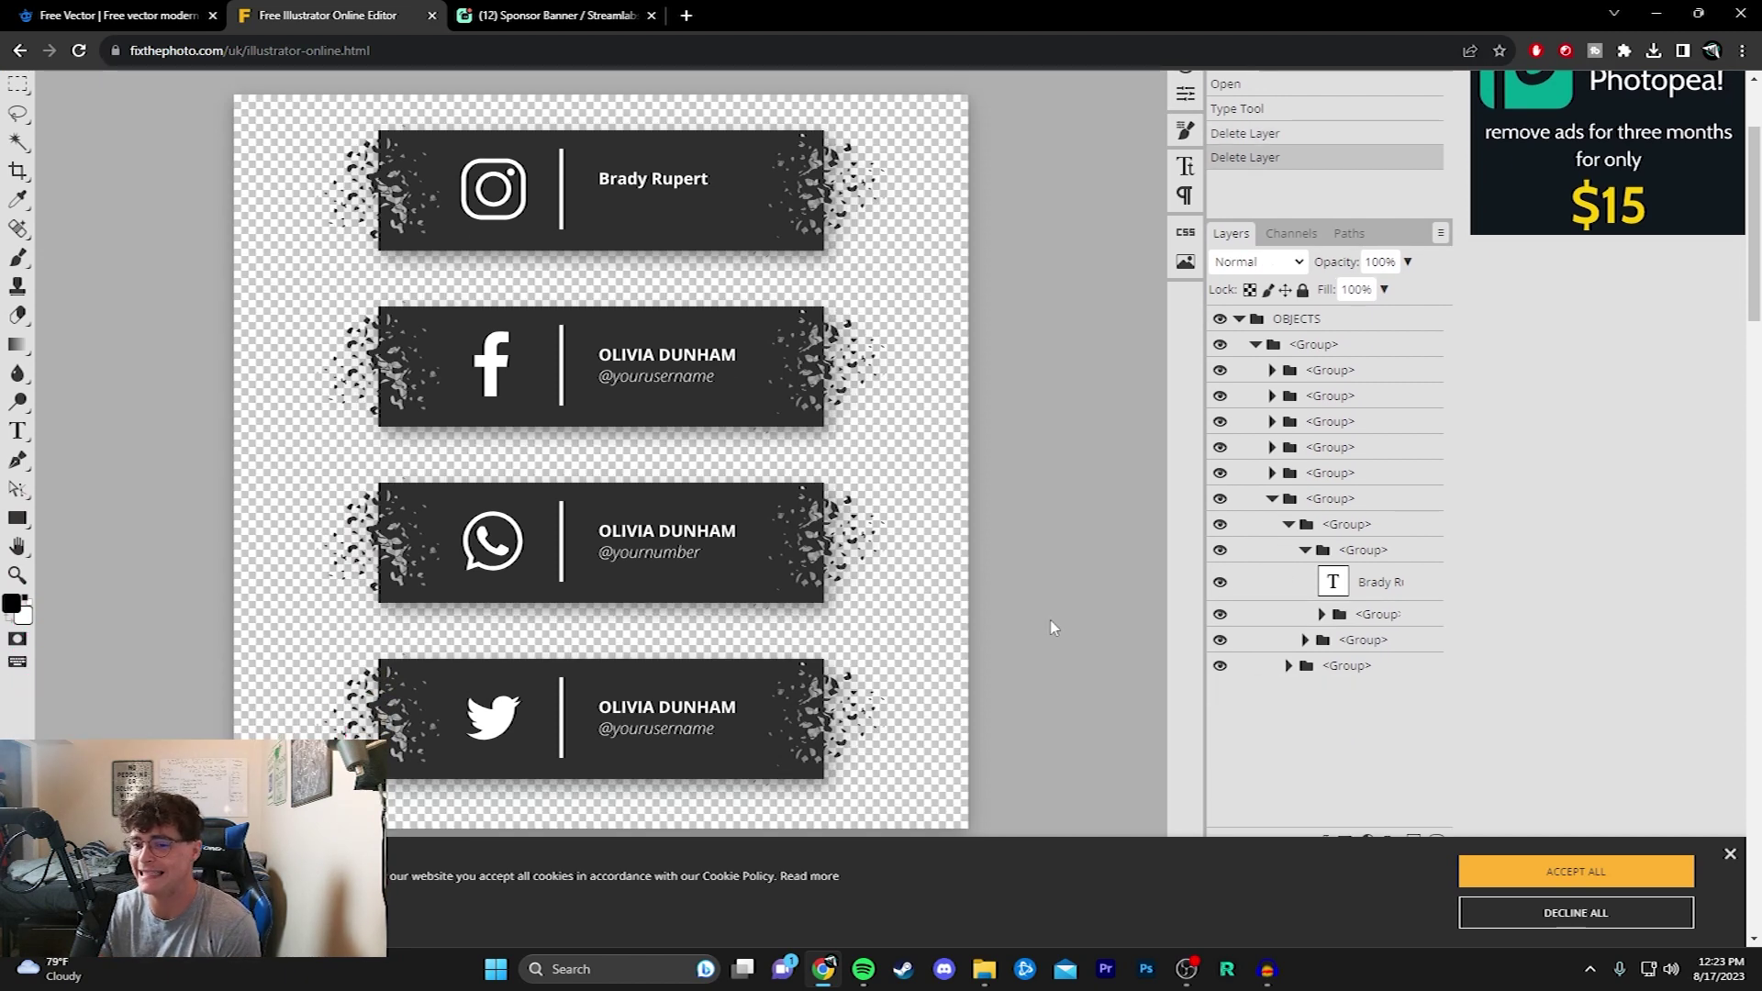
scroll(717, 313, "up", 1)
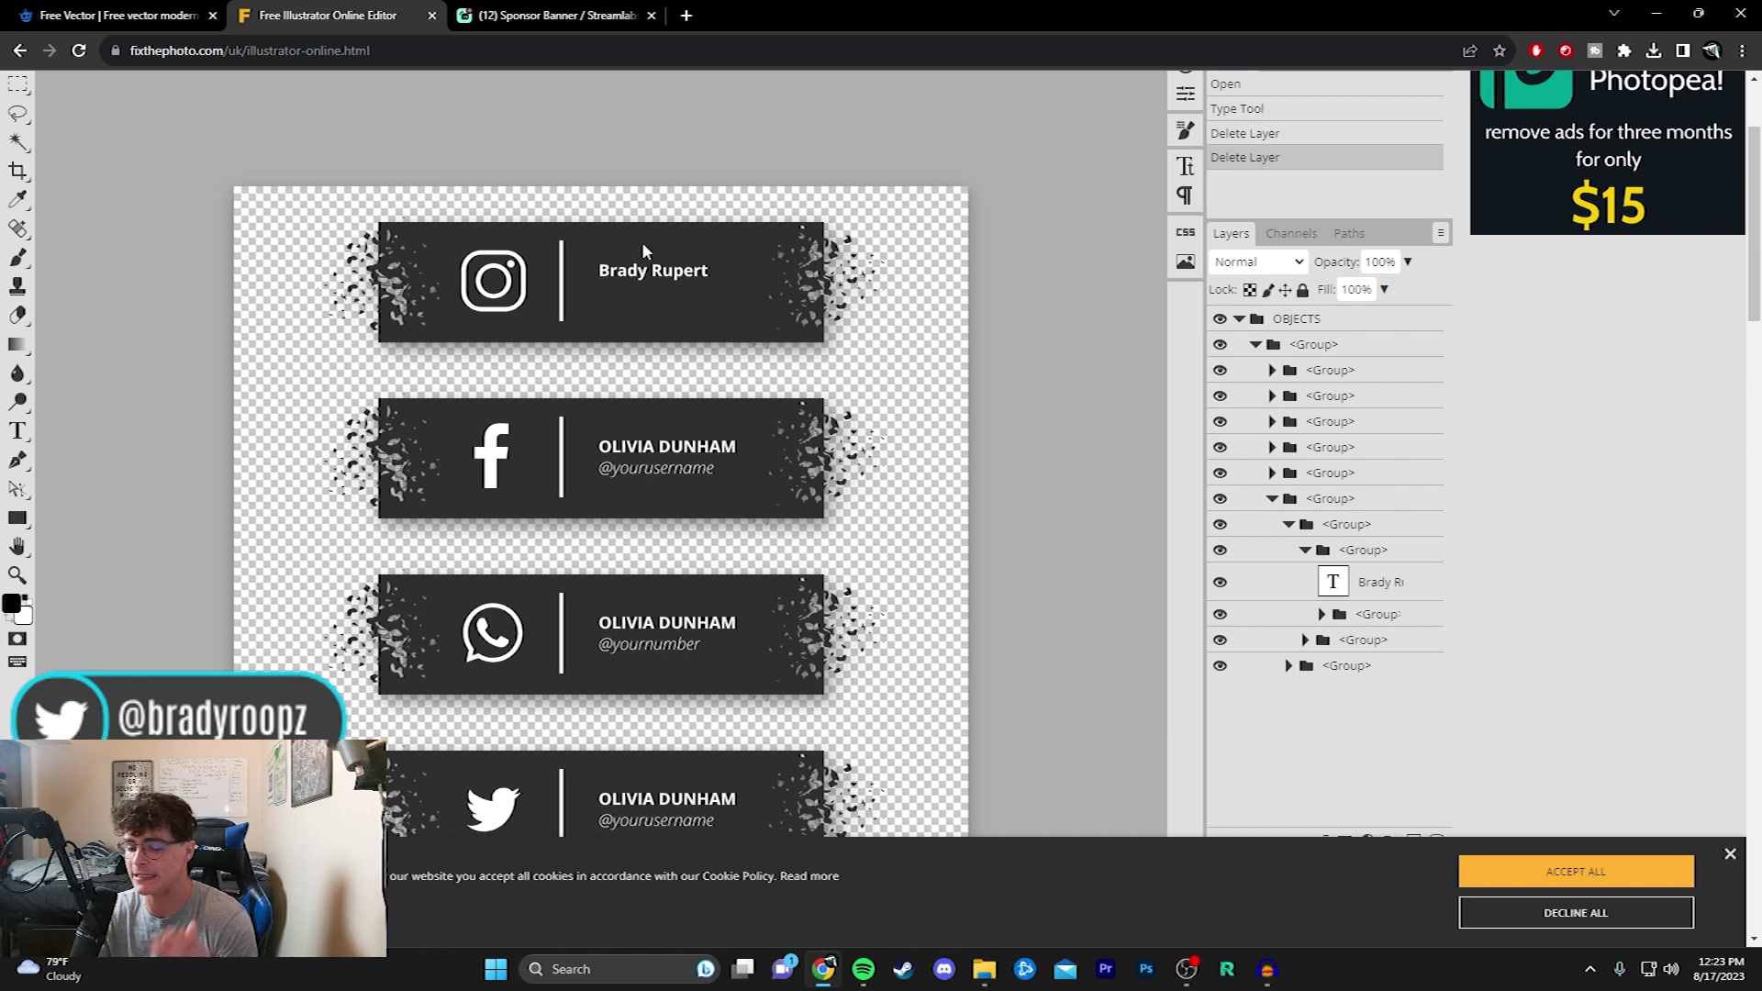
scroll(701, 371, "down", 1)
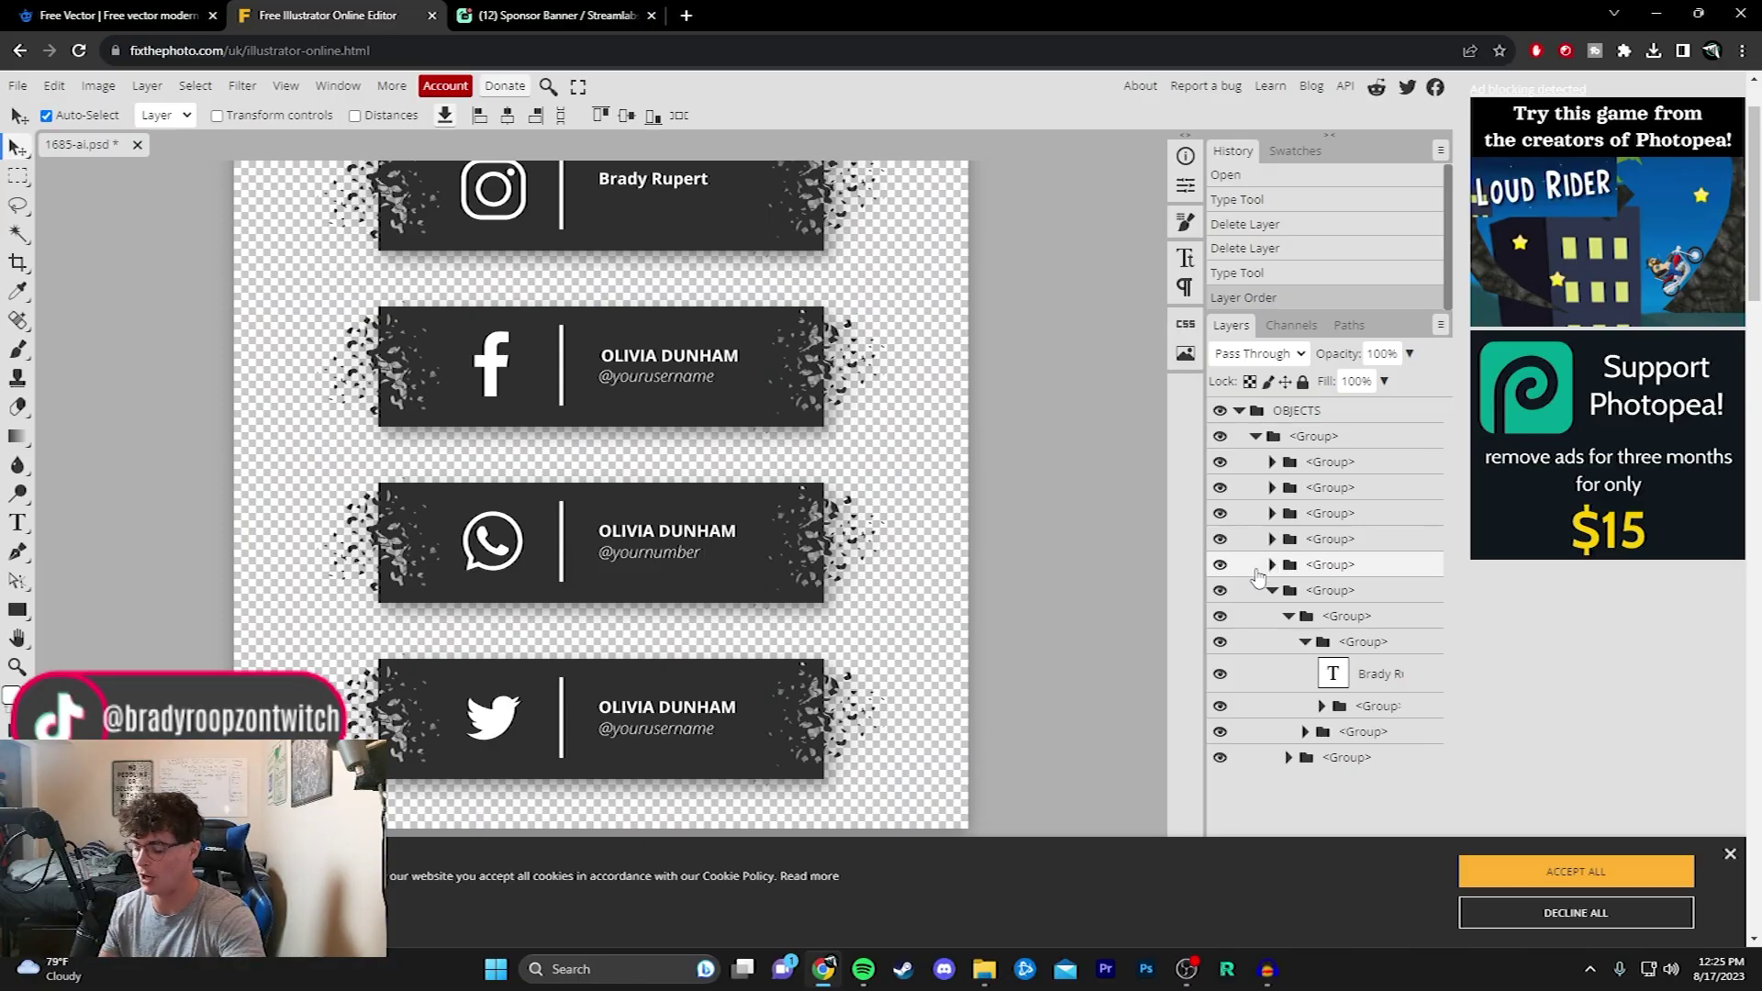
Delete the Twitter banner group and the leftover group with faint banner text.
key("Delete")
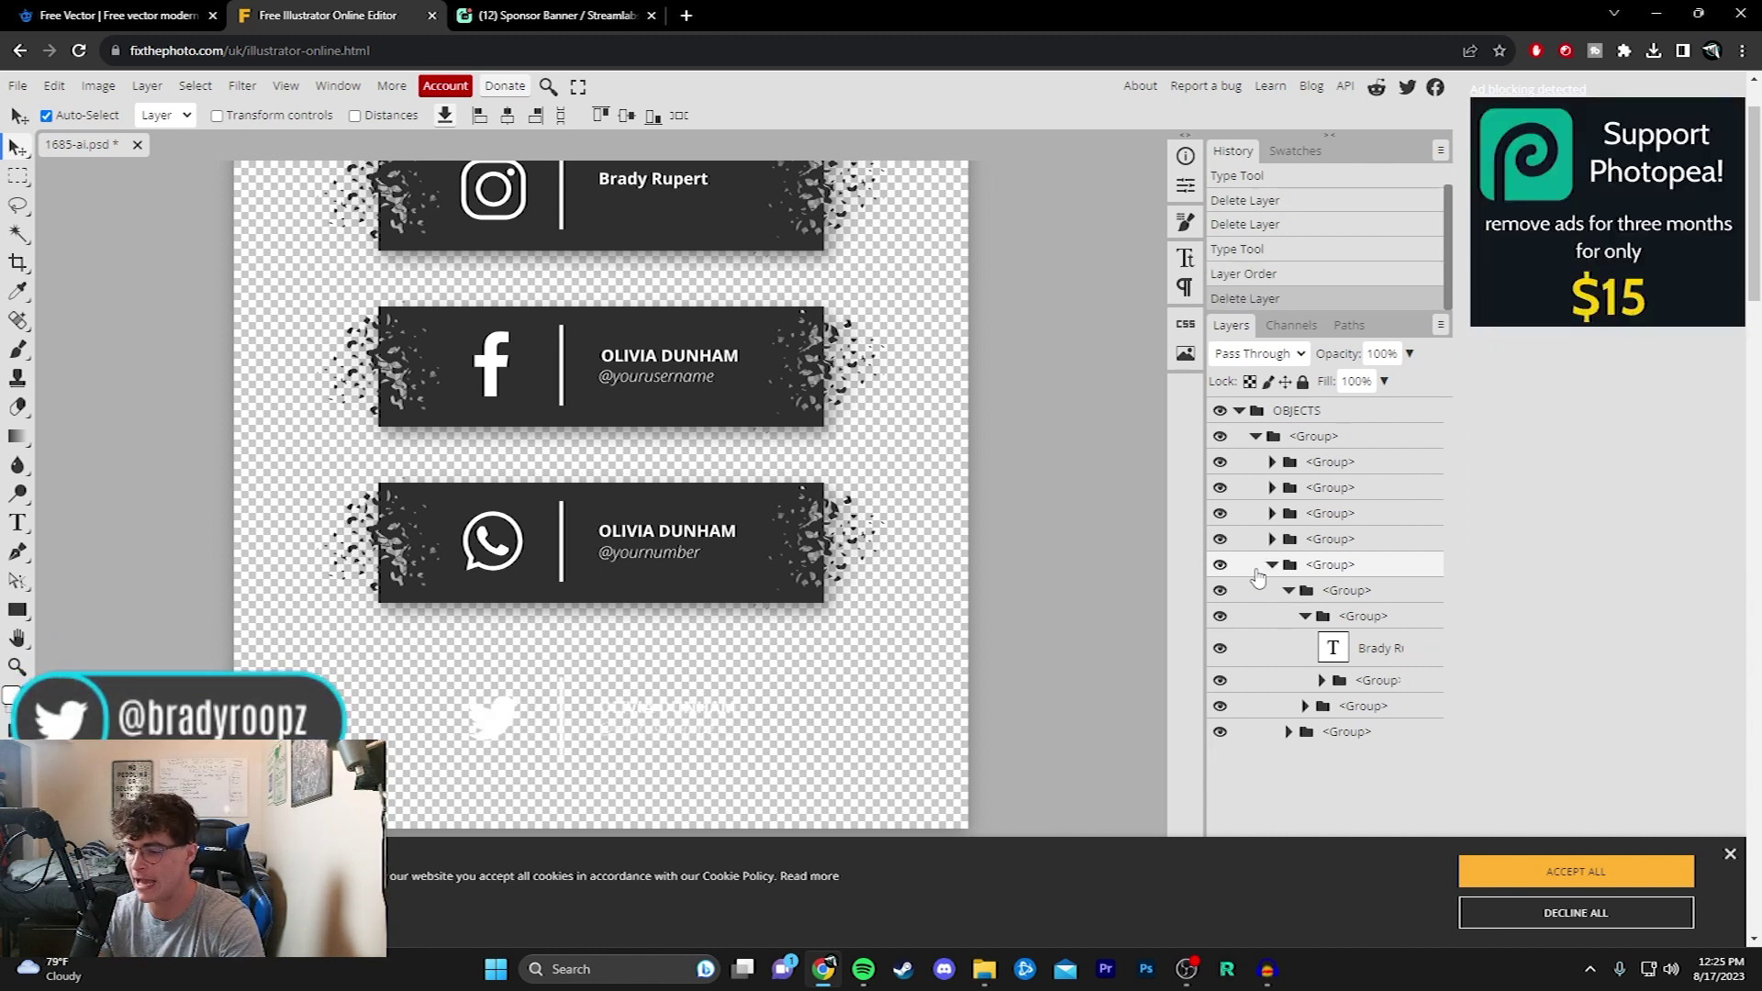
left_click(1220, 565)
left_click(1220, 564)
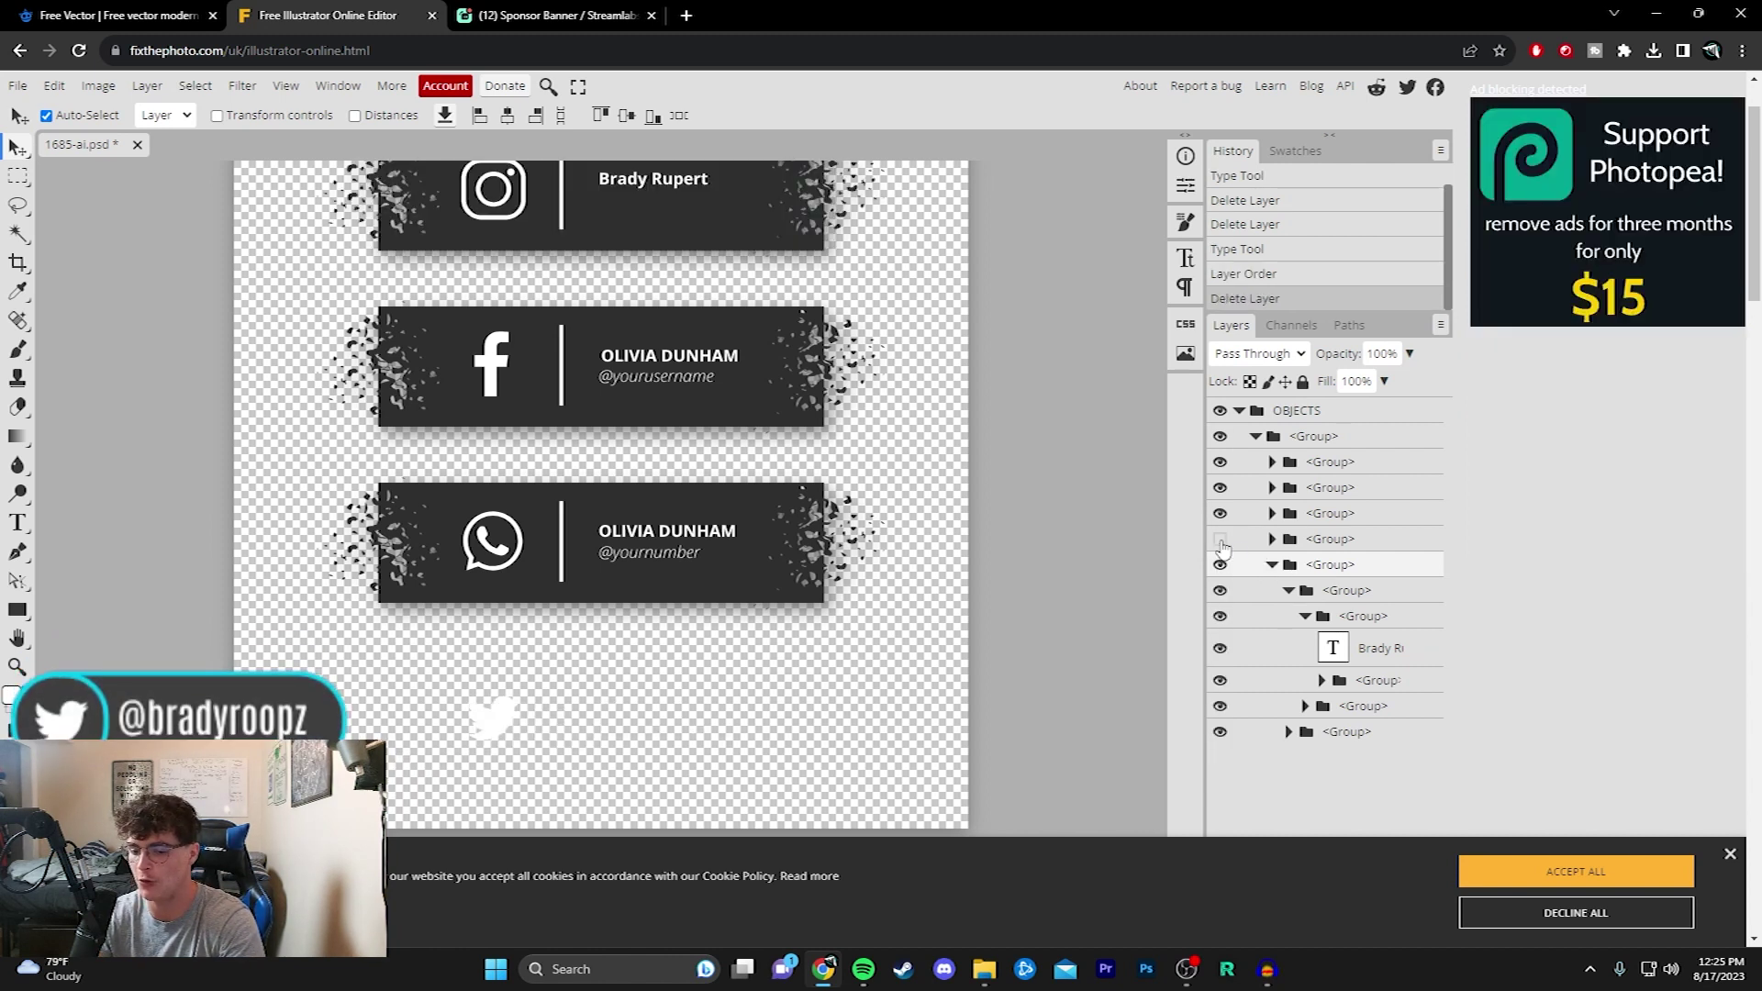
left_click(1248, 542)
key("Delete")
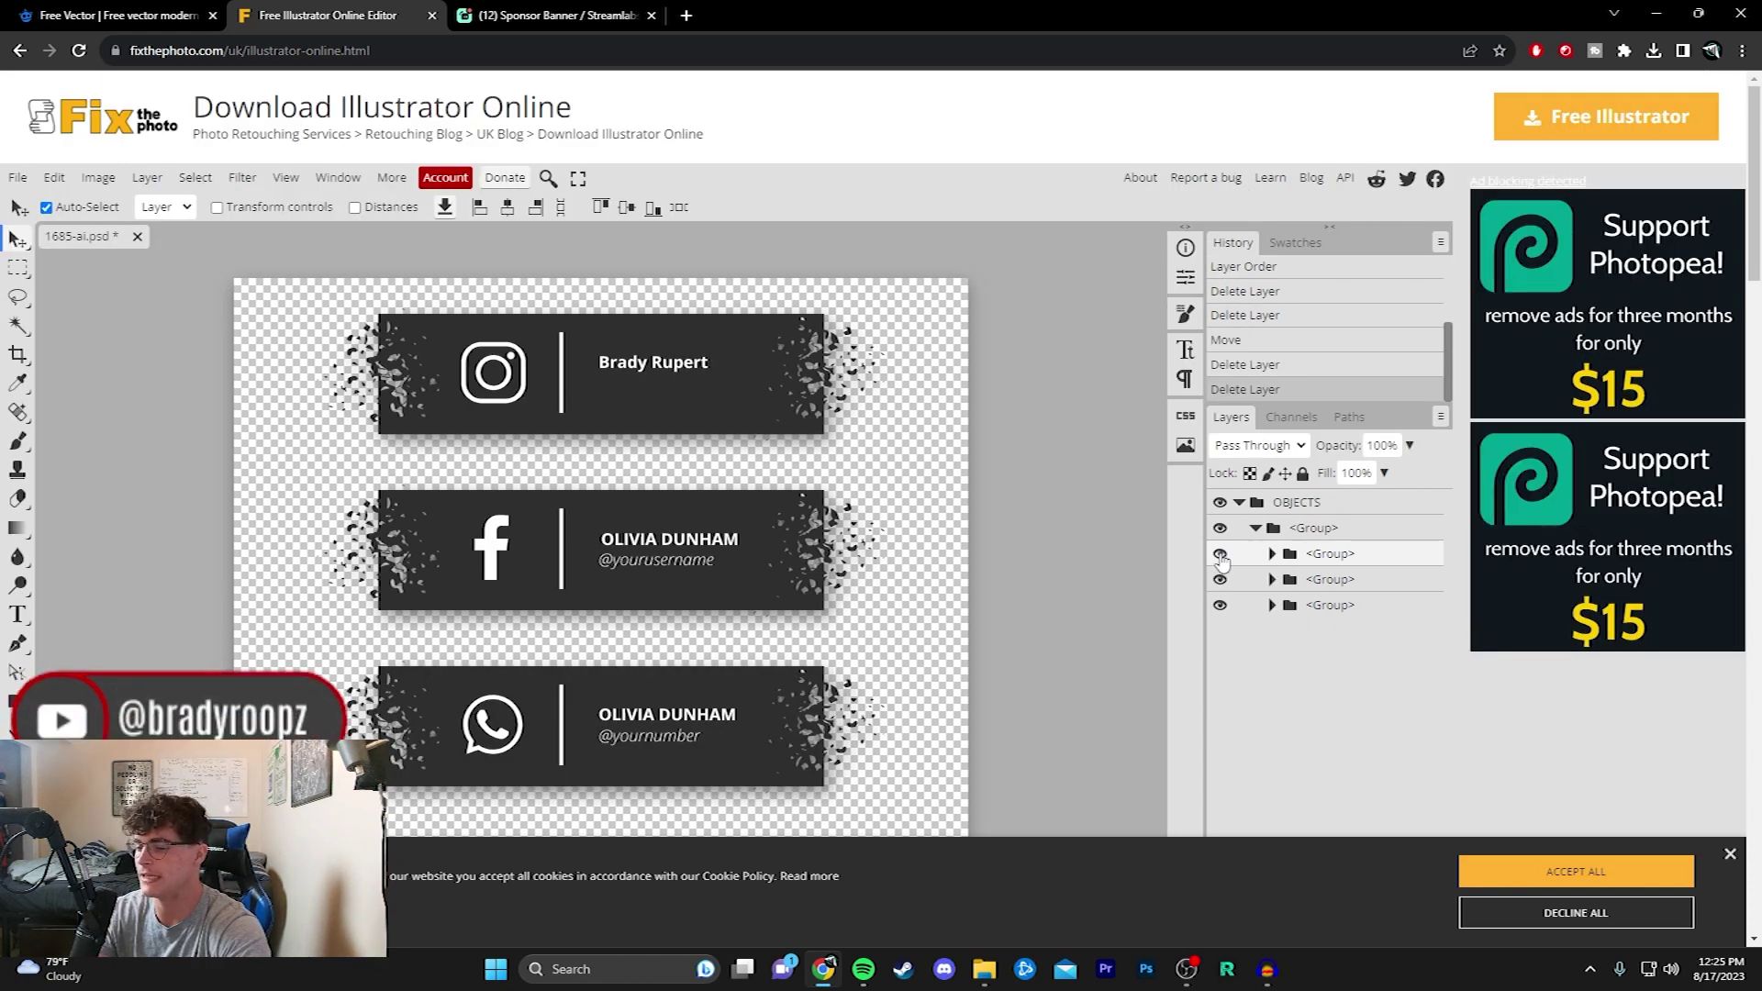
Toggle the WhatsApp, Facebook and Instagram banners' visibility to identify each one's layer group.
left_click(1221, 554)
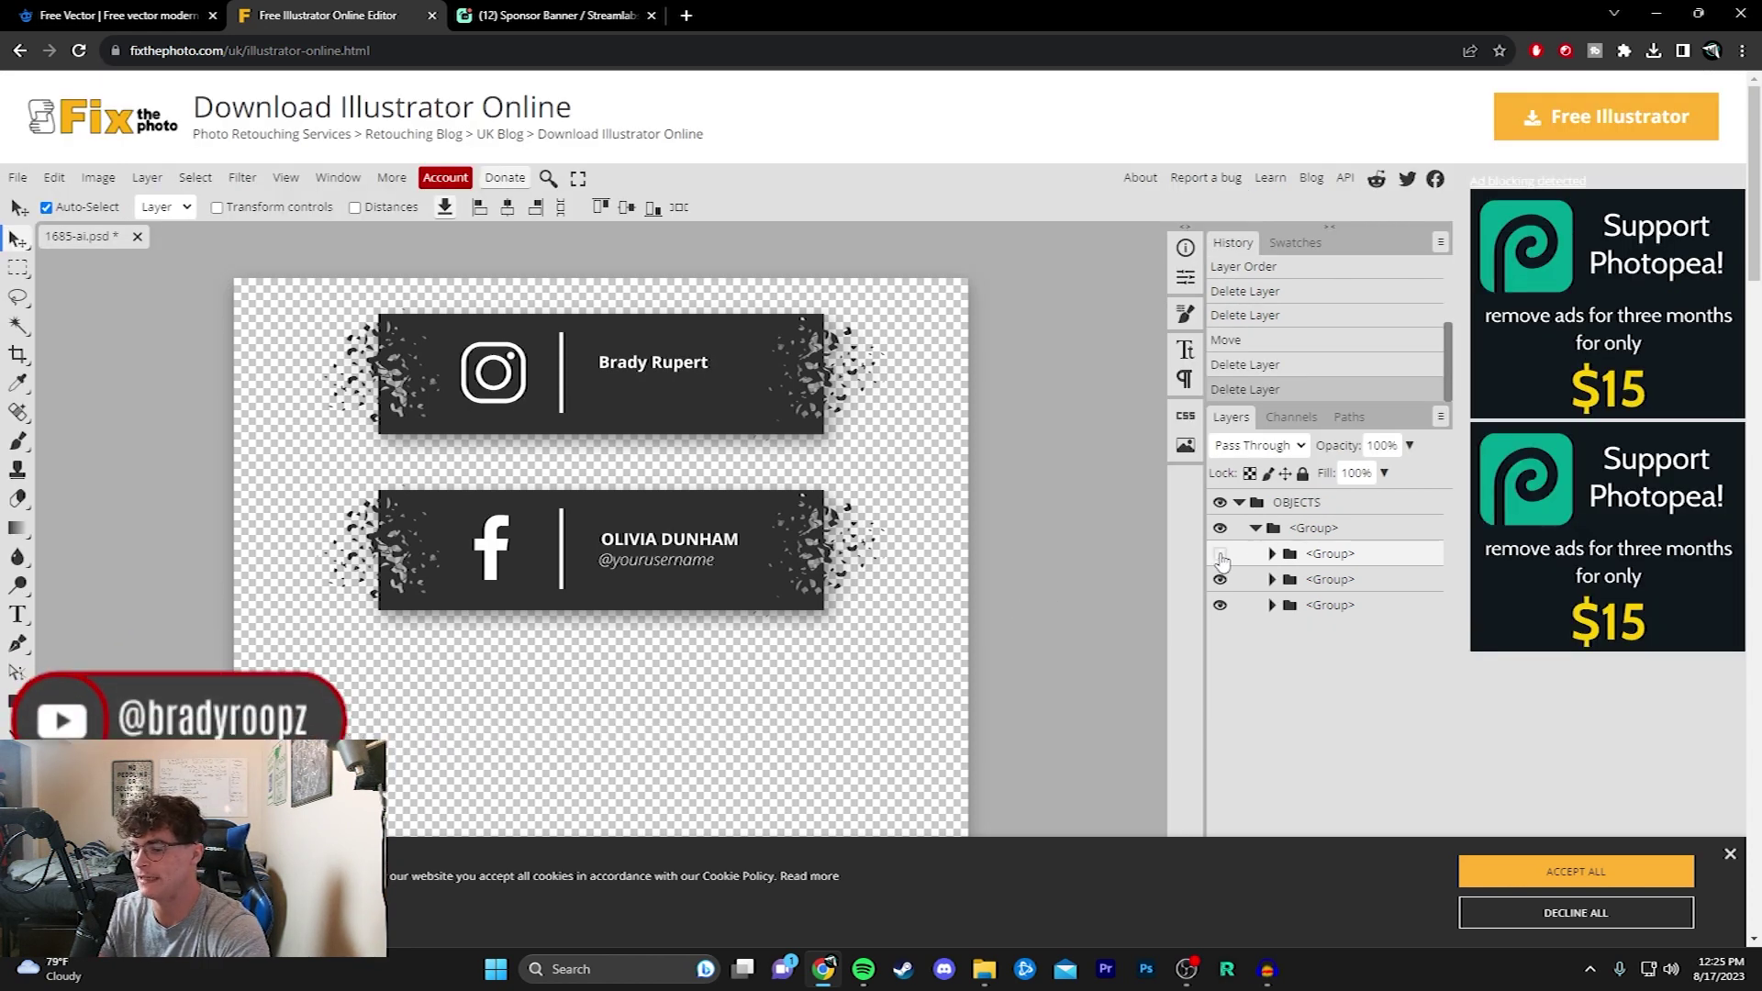
left_click(1220, 554)
left_click(1220, 579)
left_click(1219, 580)
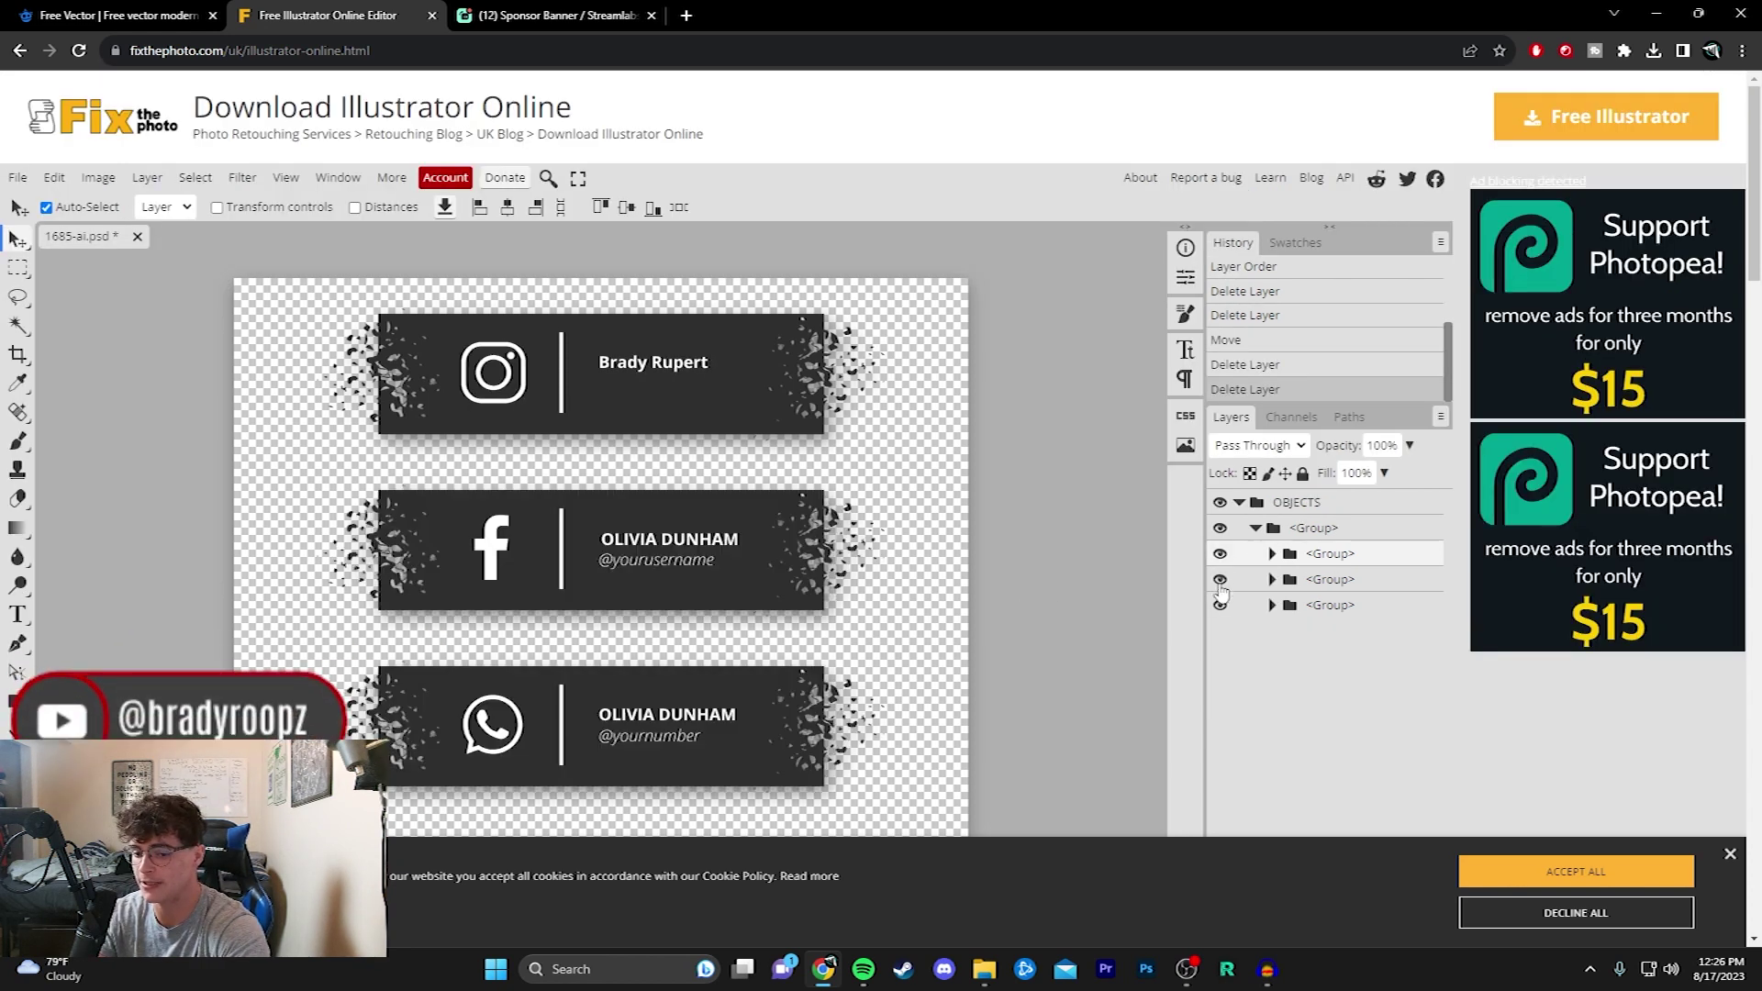
left_click(1218, 606)
left_click(1218, 606)
left_click(1220, 554)
left_click(1220, 579)
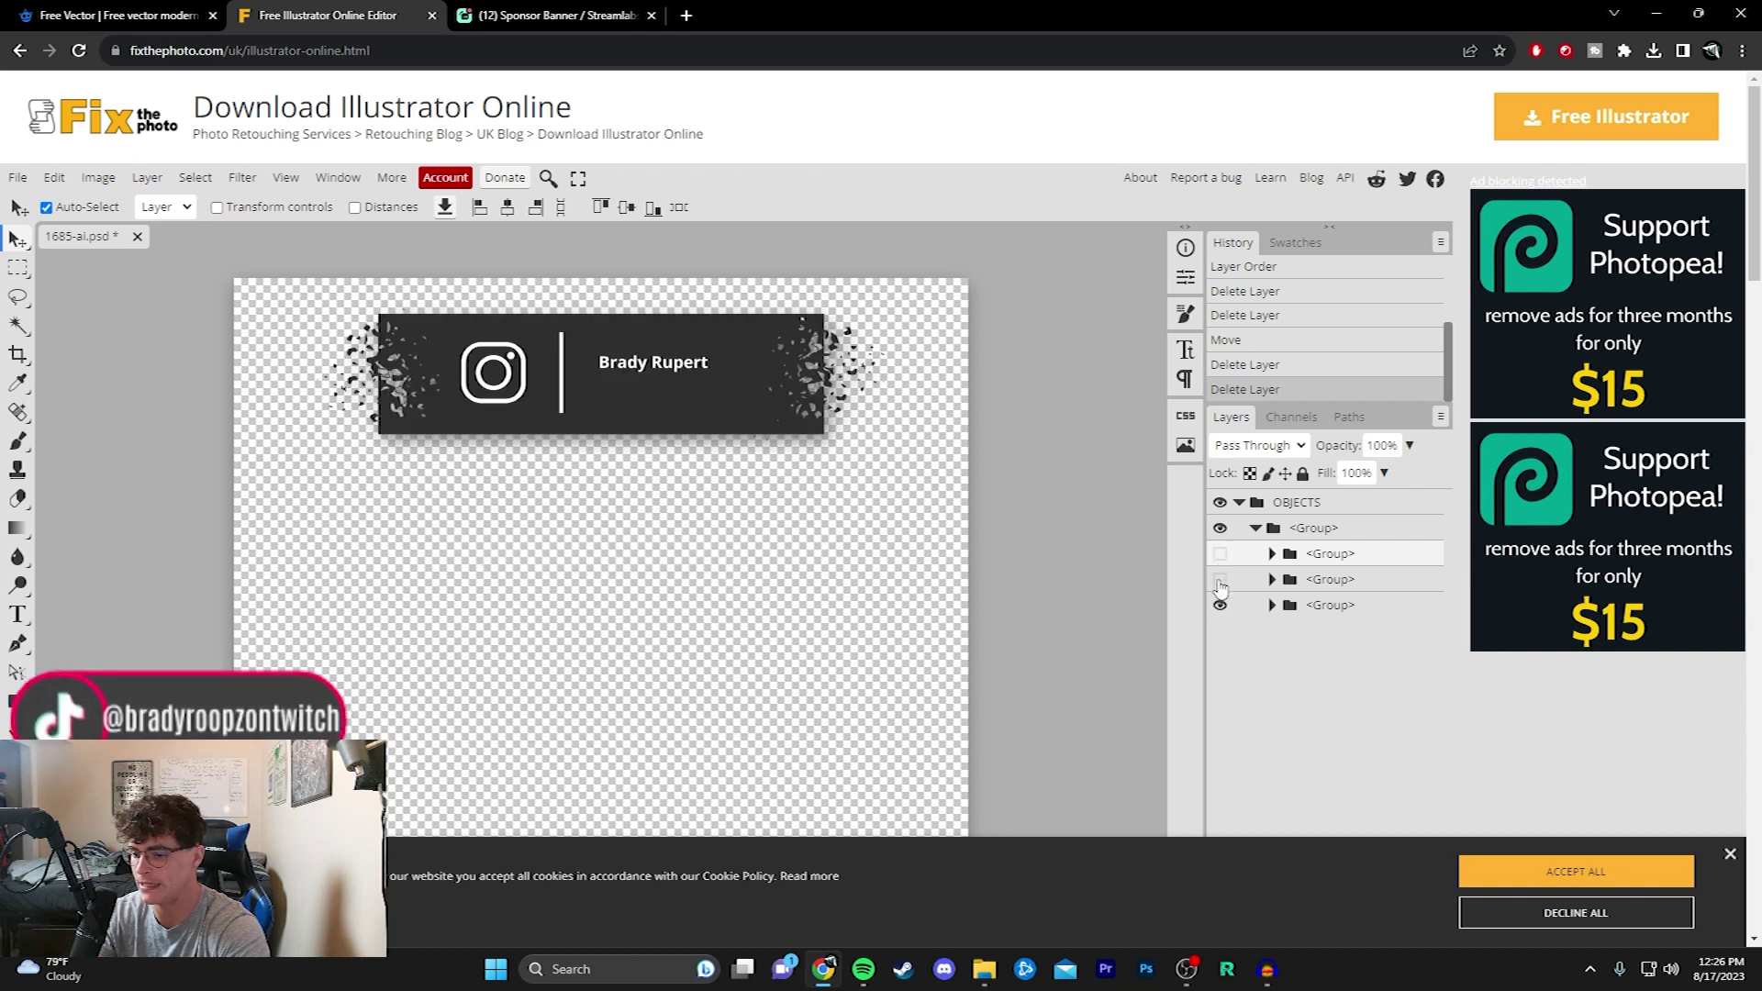
left_click(1218, 606)
left_click(1220, 579)
left_click(1220, 554)
Make the Instagram banner visible again and convert all three <Group> layers to smart objects.
left_click(1218, 606)
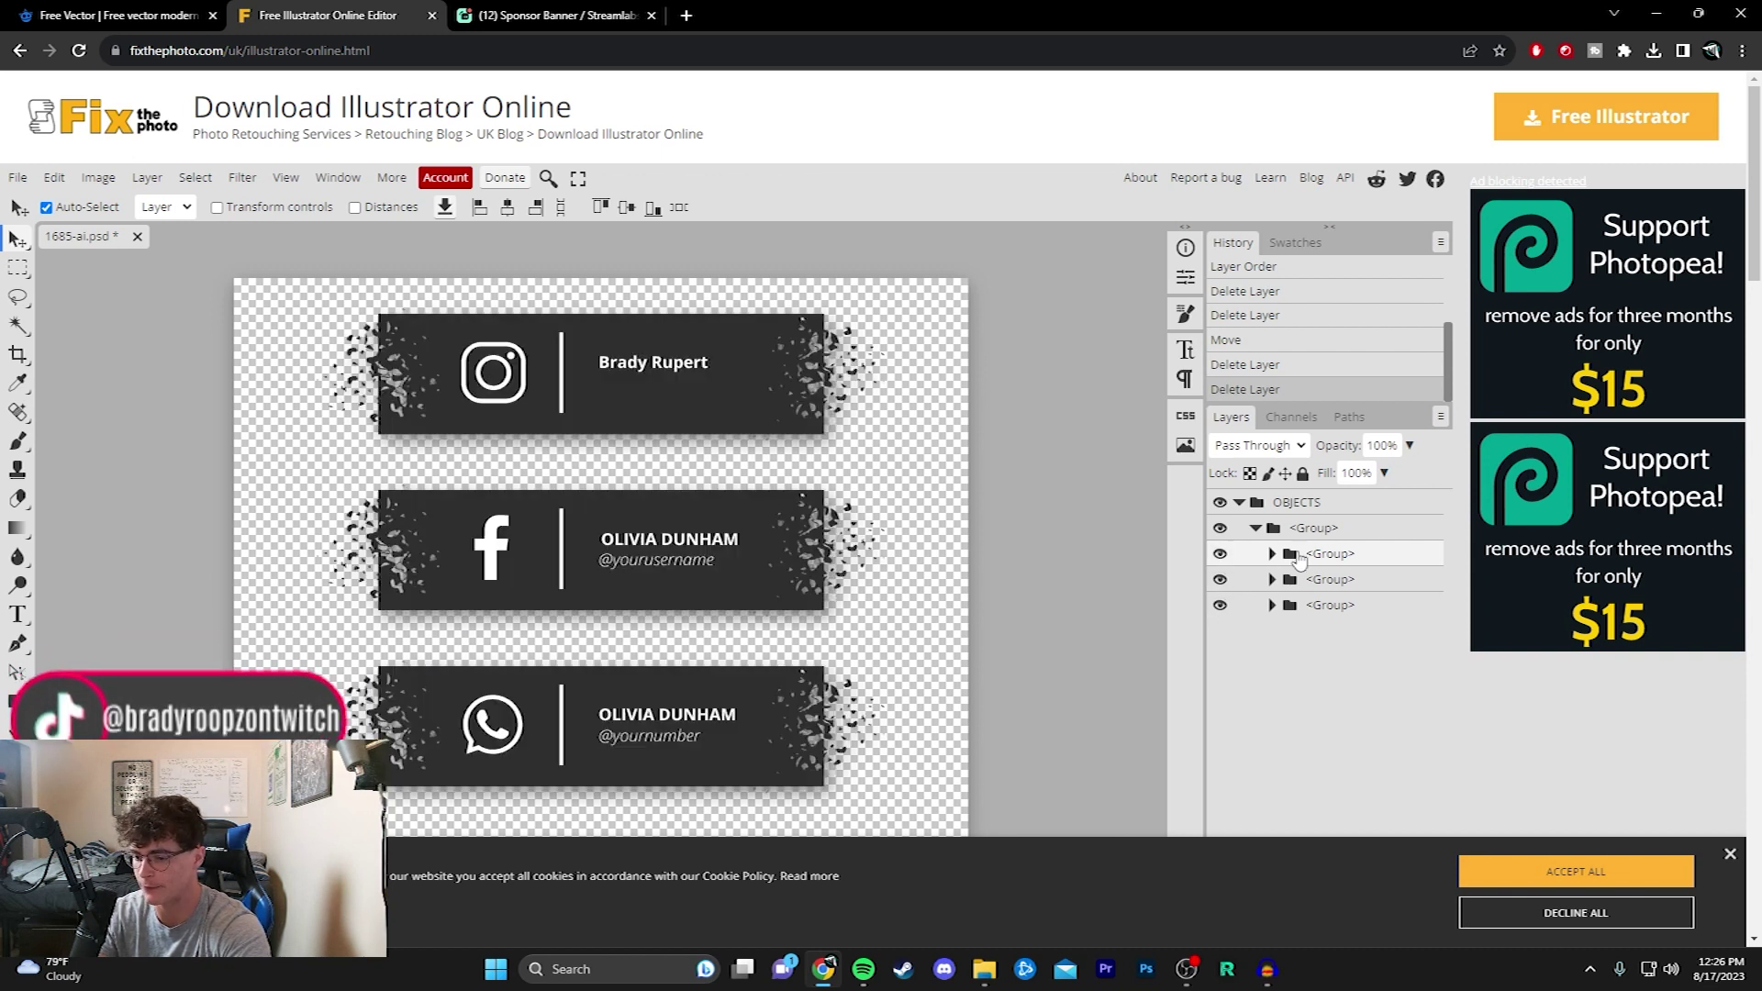
right_click(1349, 559)
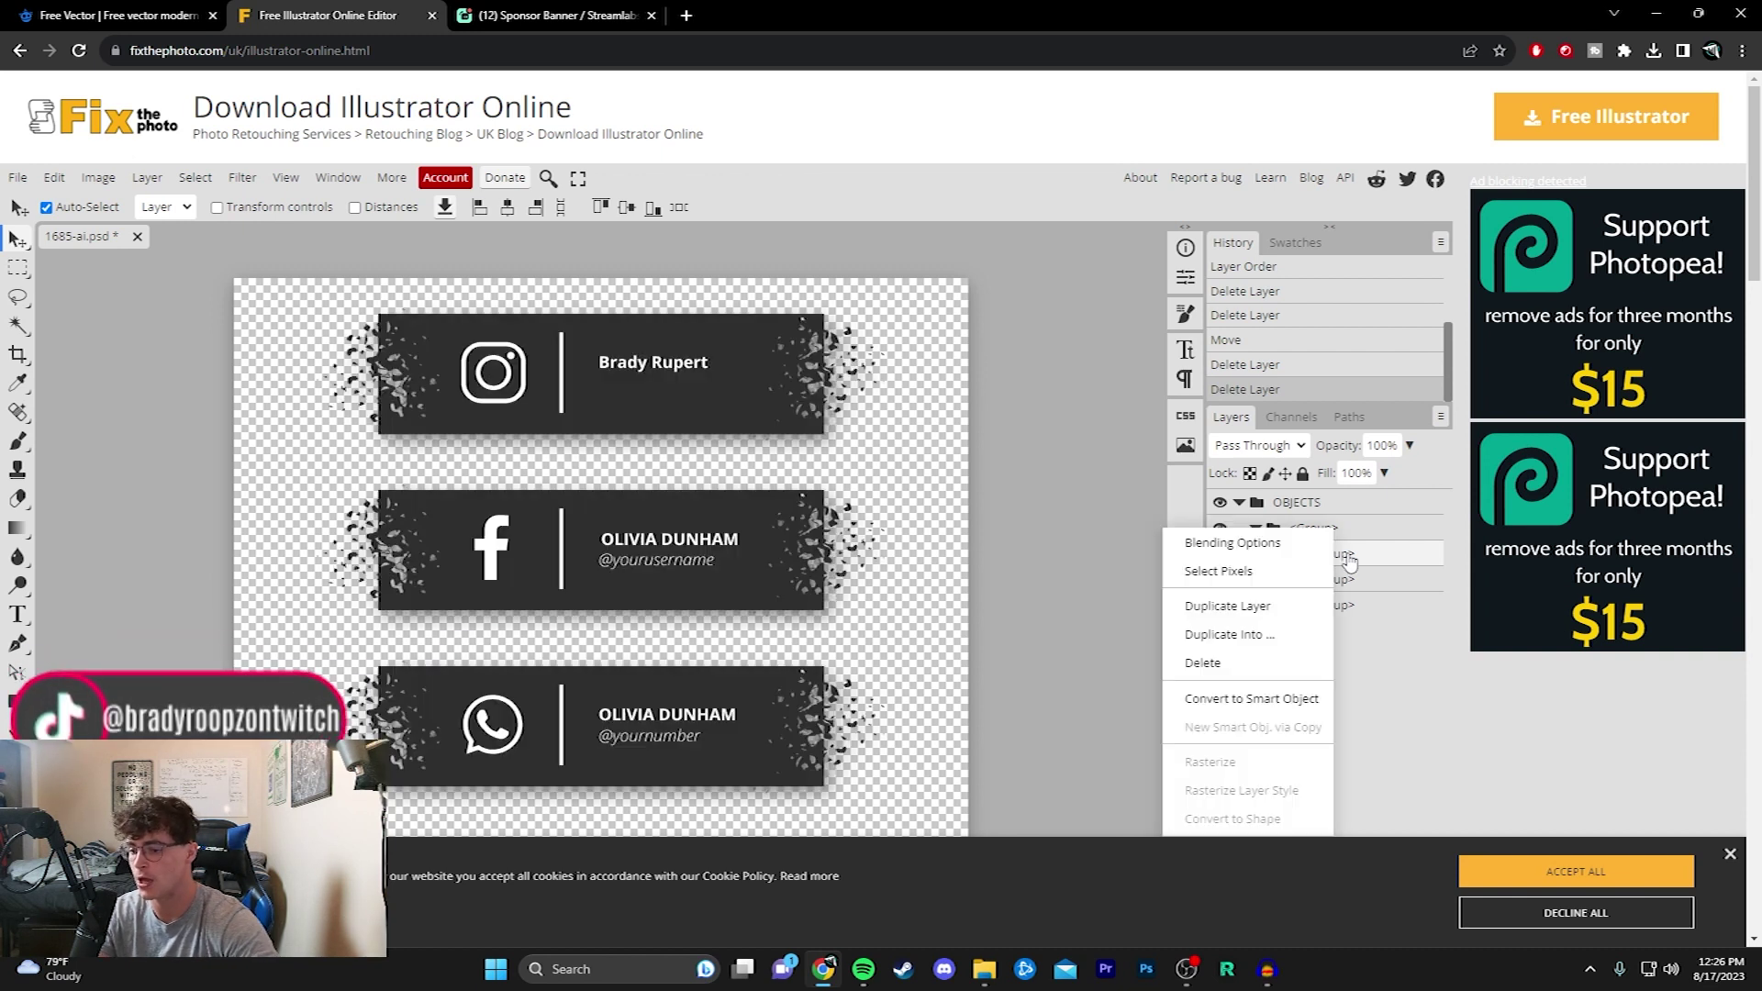
left_click(1281, 701)
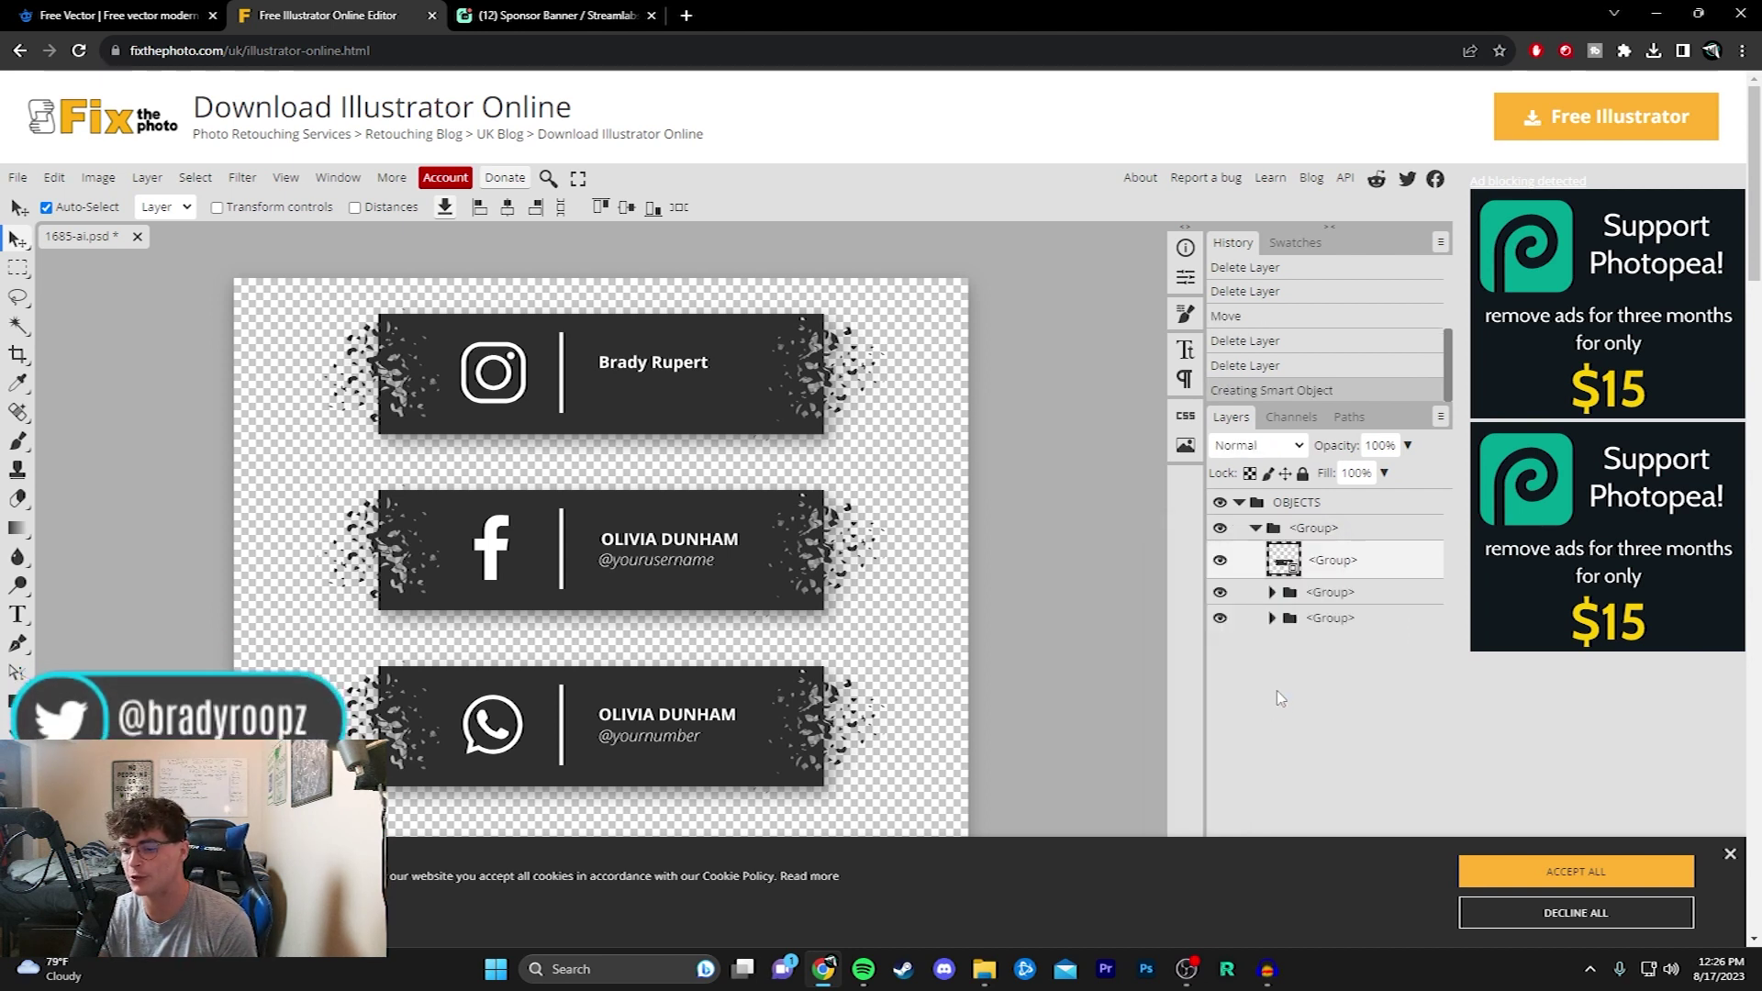
right_click(1372, 596)
left_click(1382, 598)
right_click(1385, 597)
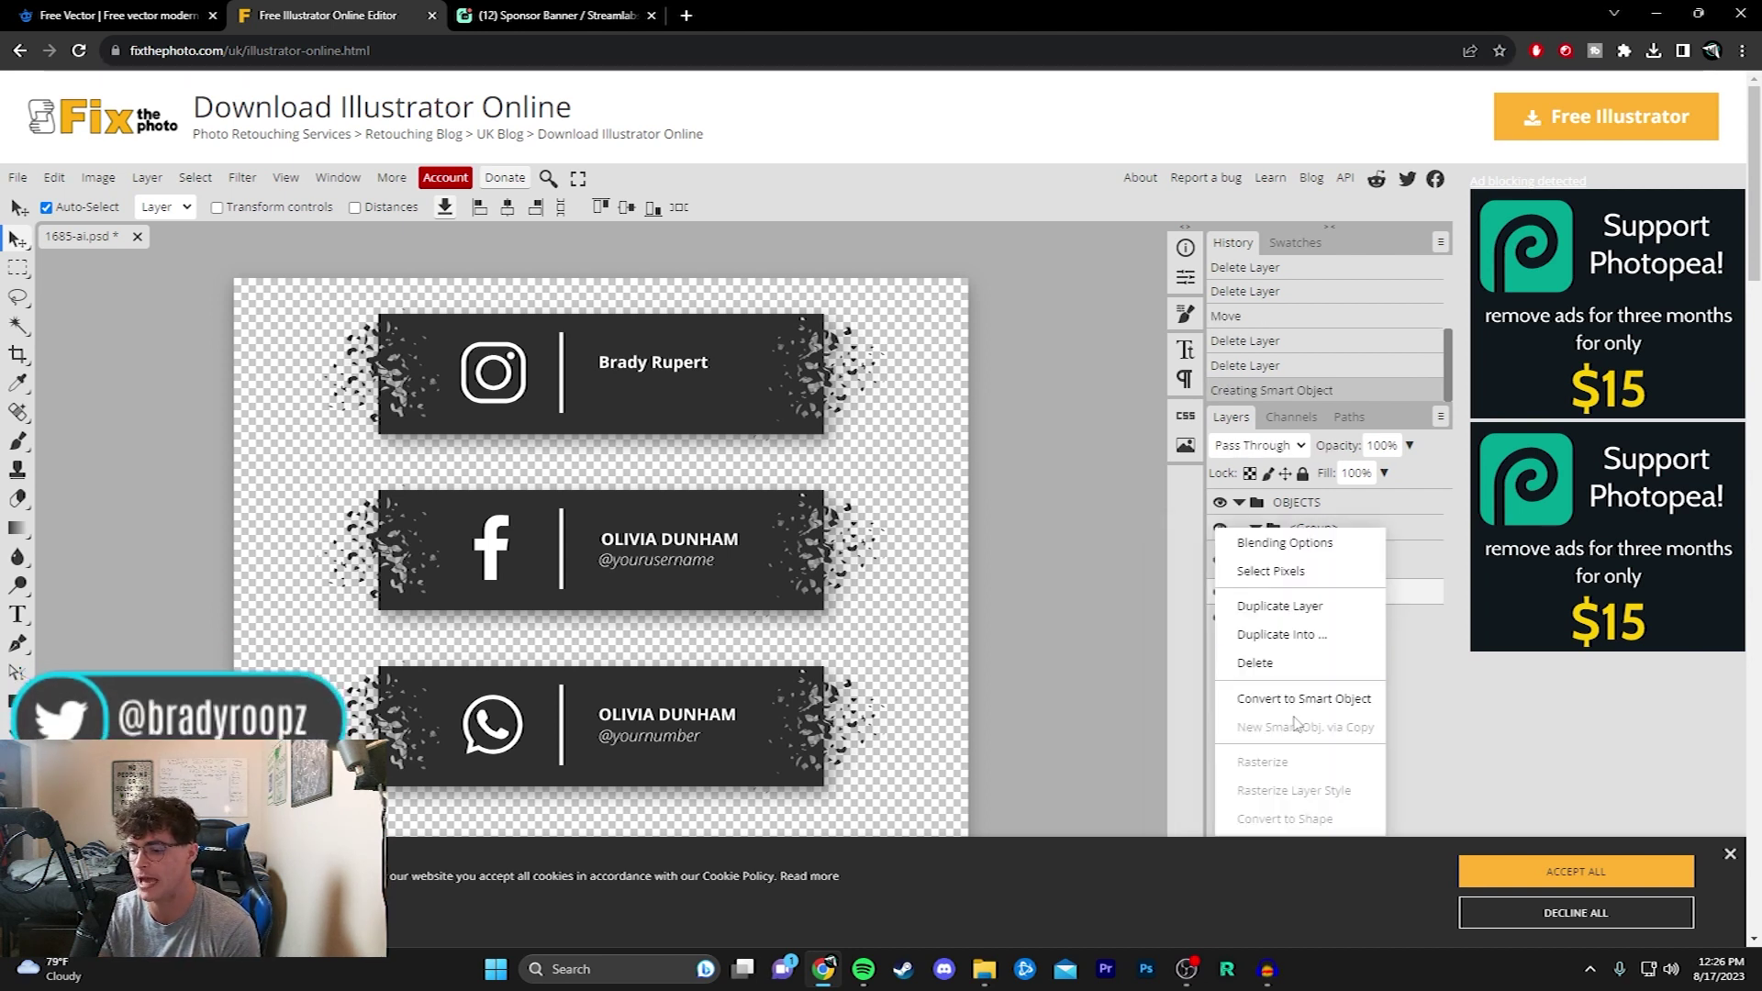
left_click(1311, 699)
left_click(1315, 633)
right_click(1350, 638)
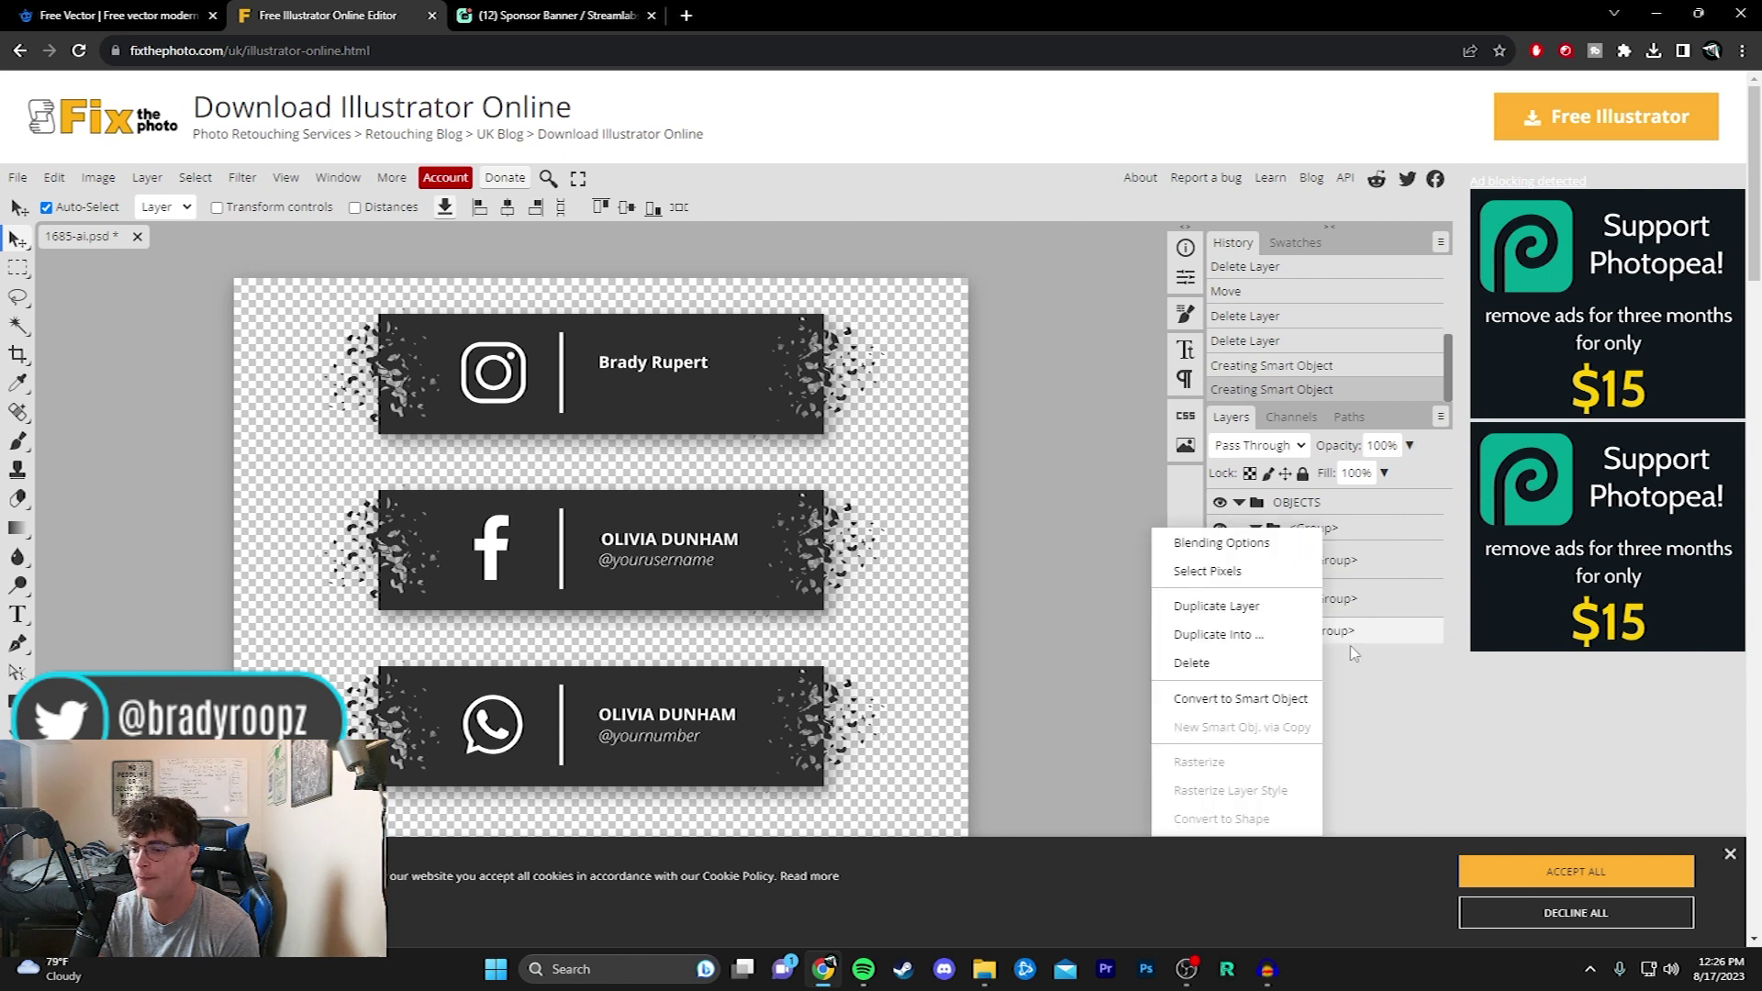
left_click(1294, 703)
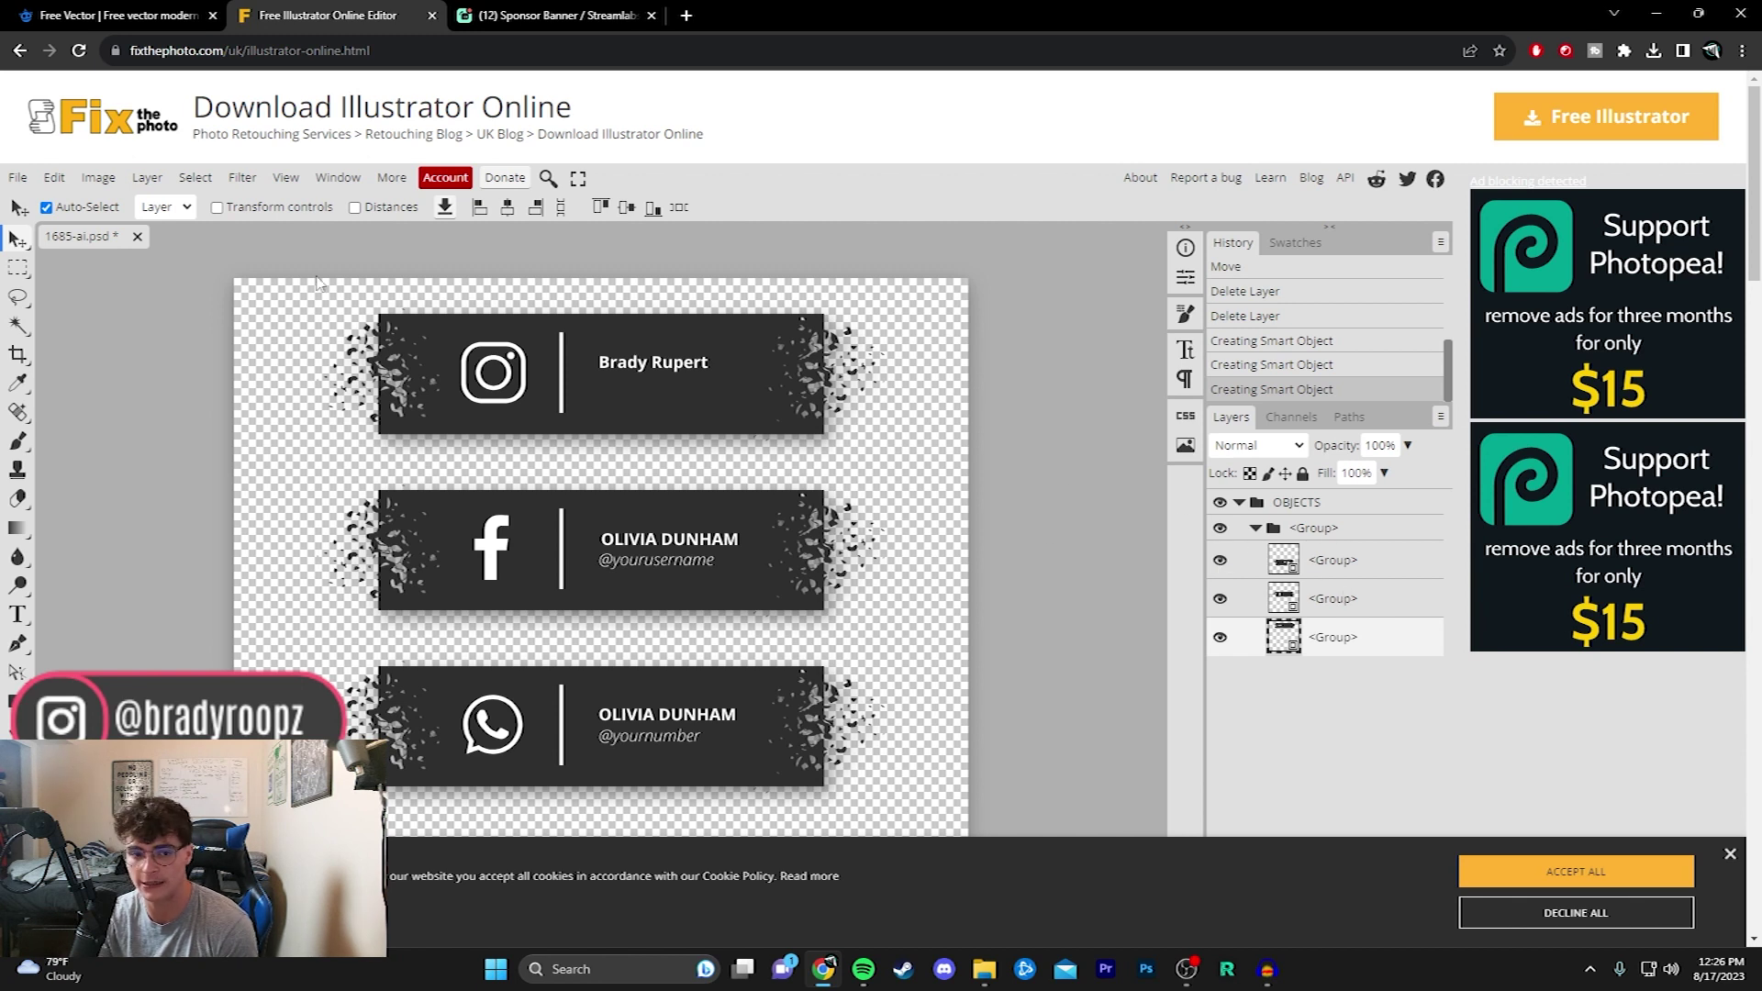
left_click(17, 178)
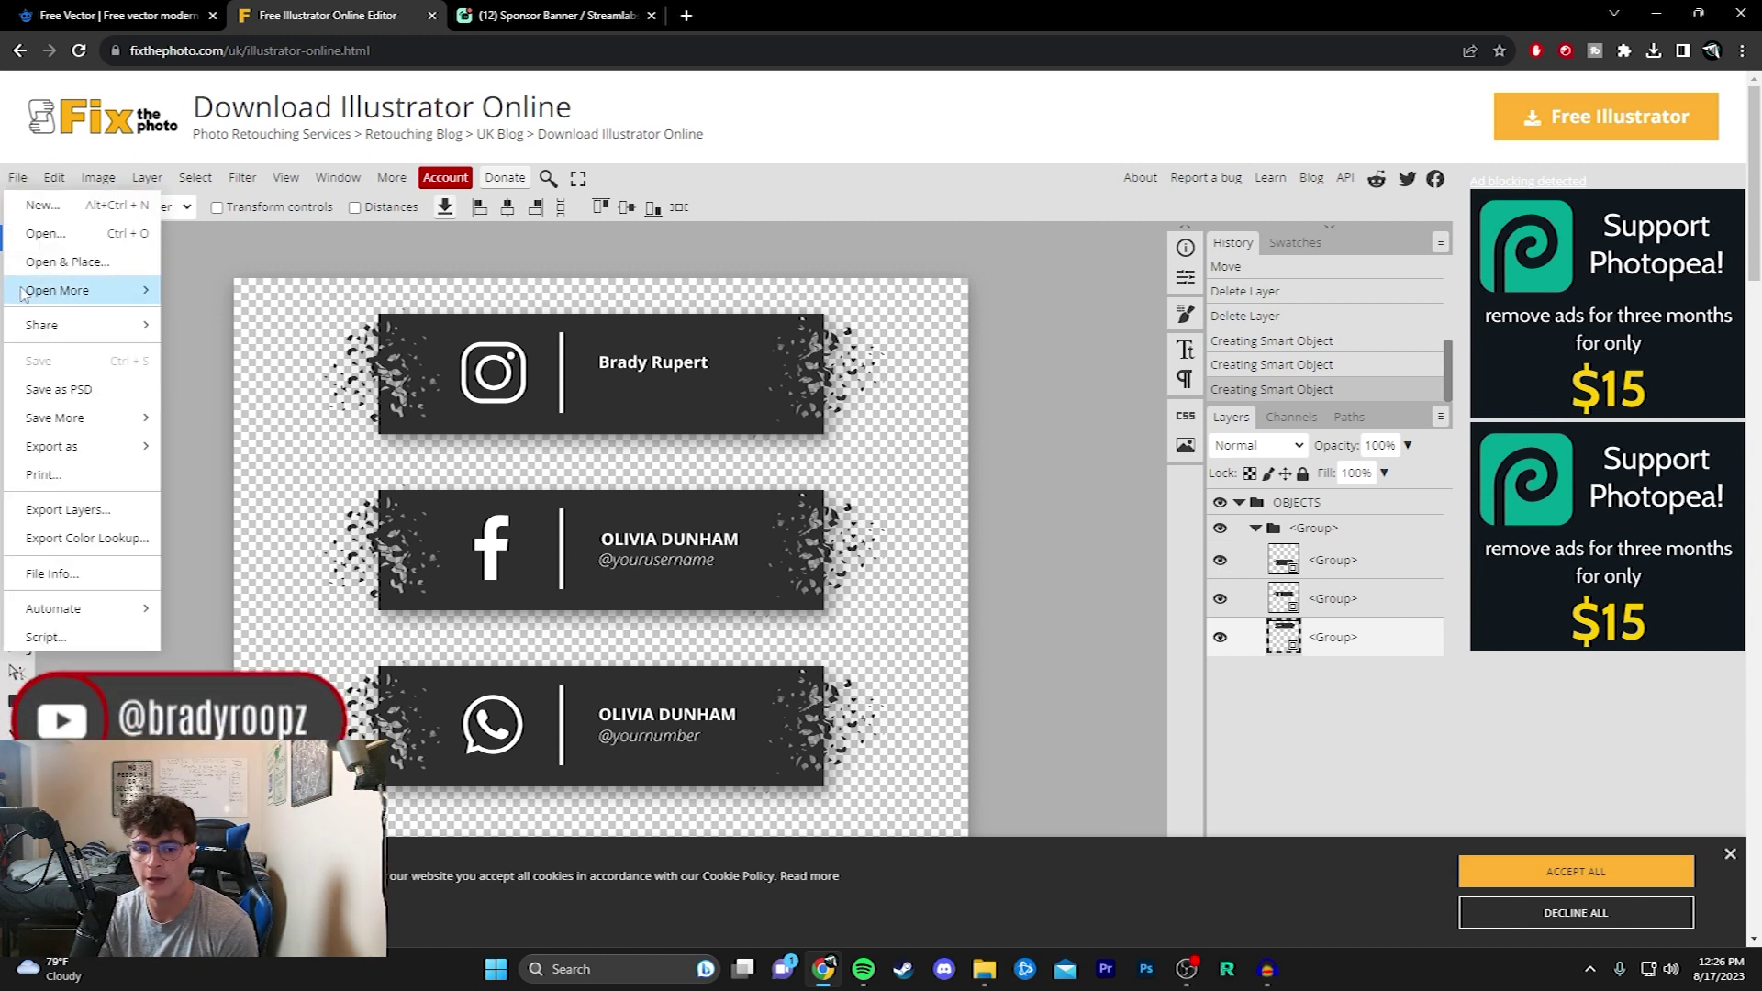
Export each banner layer as a separate PNG at 1x size and 100% quality.
left_click(43, 511)
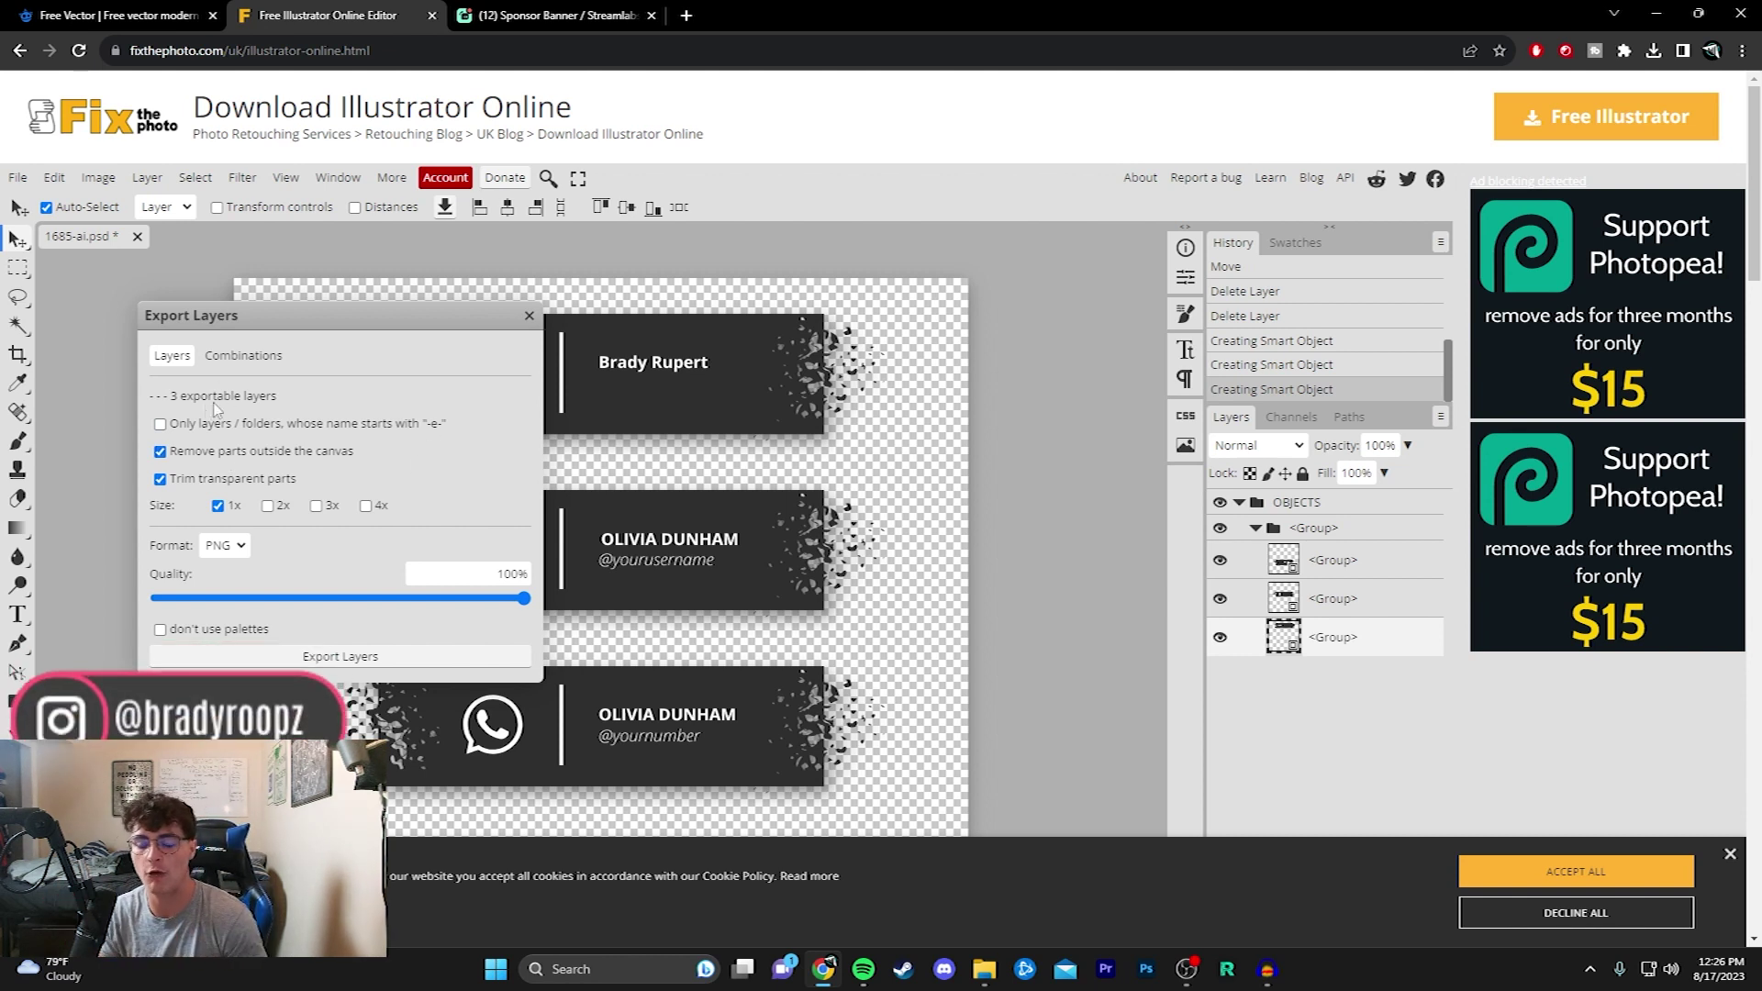
left_click(320, 658)
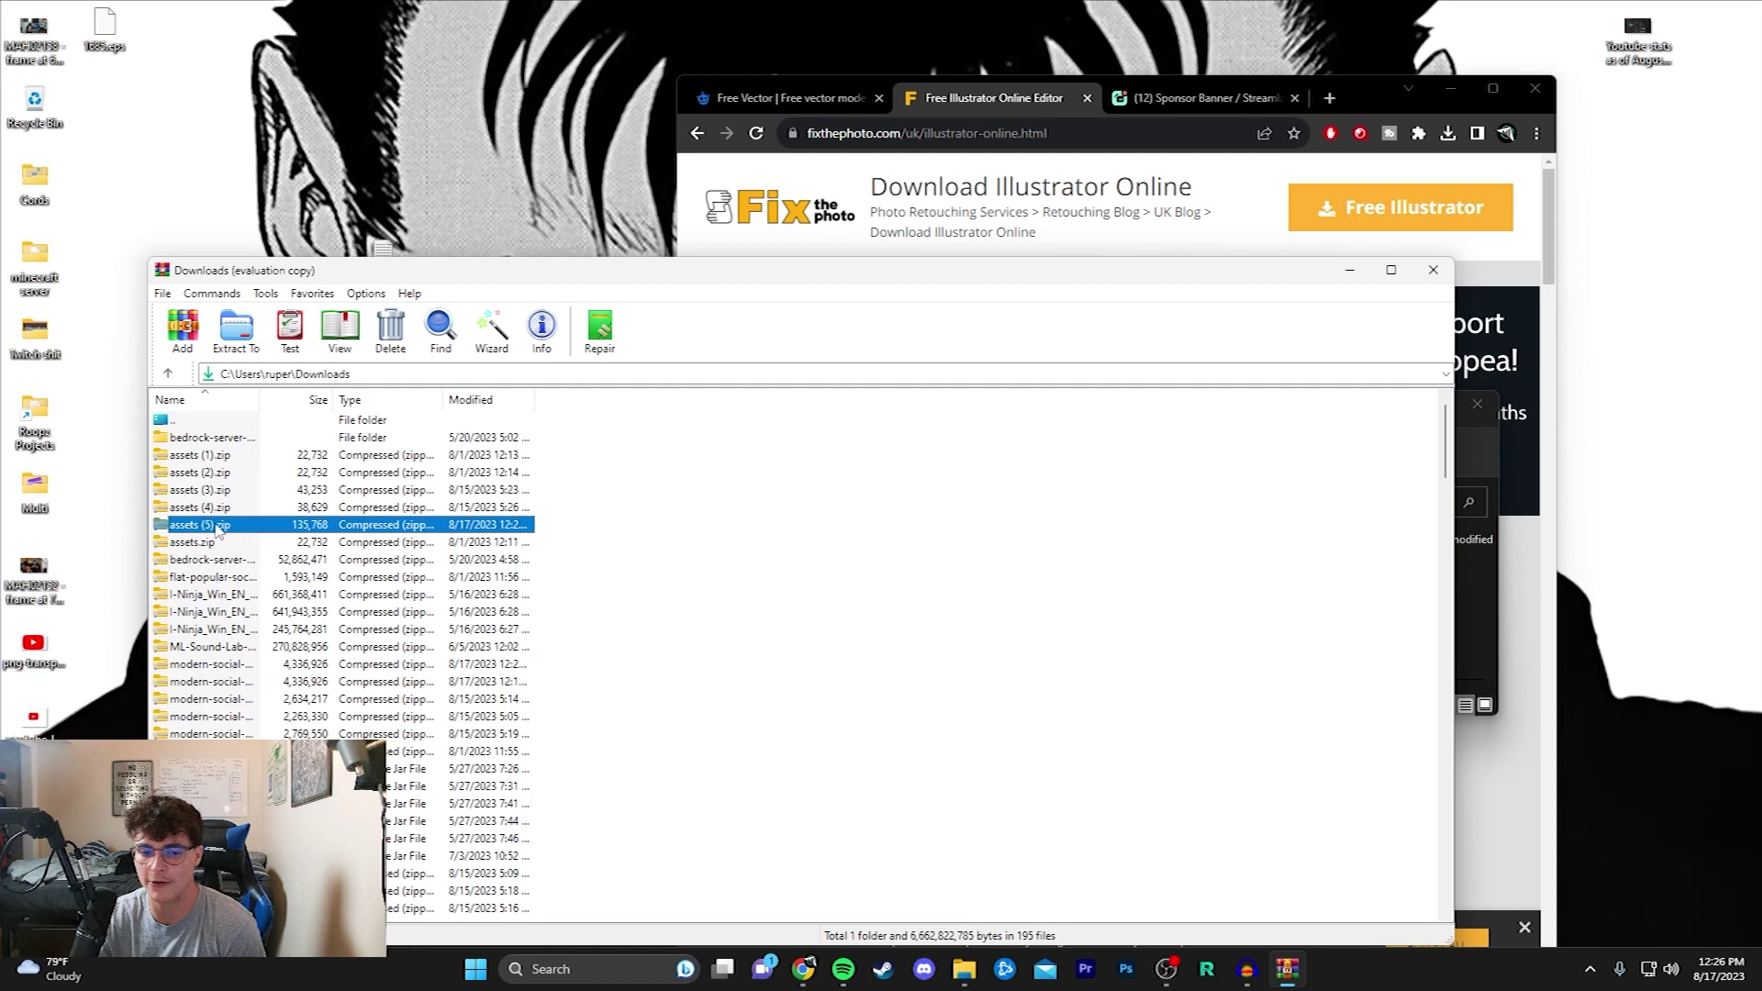
Extract the three PNGs from assets (5).zip onto the desktop, replacing the older copies.
double_click(229, 527)
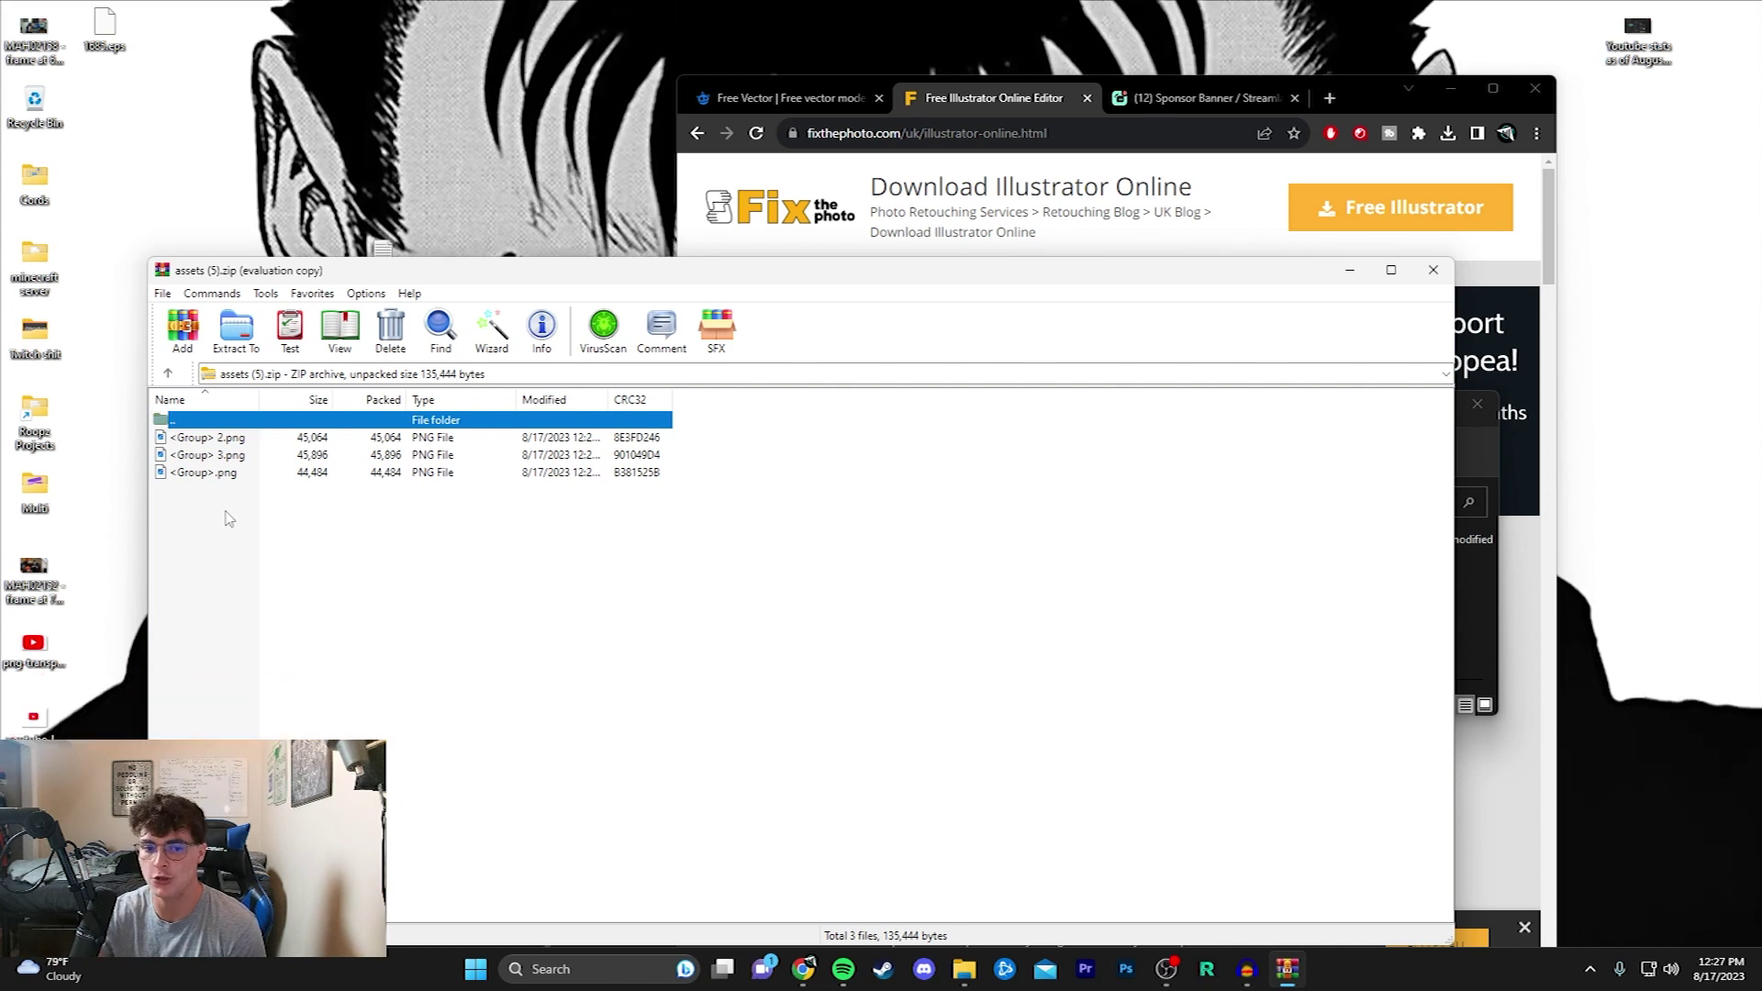
left_click(234, 517)
left_click_drag(234, 516, 206, 441)
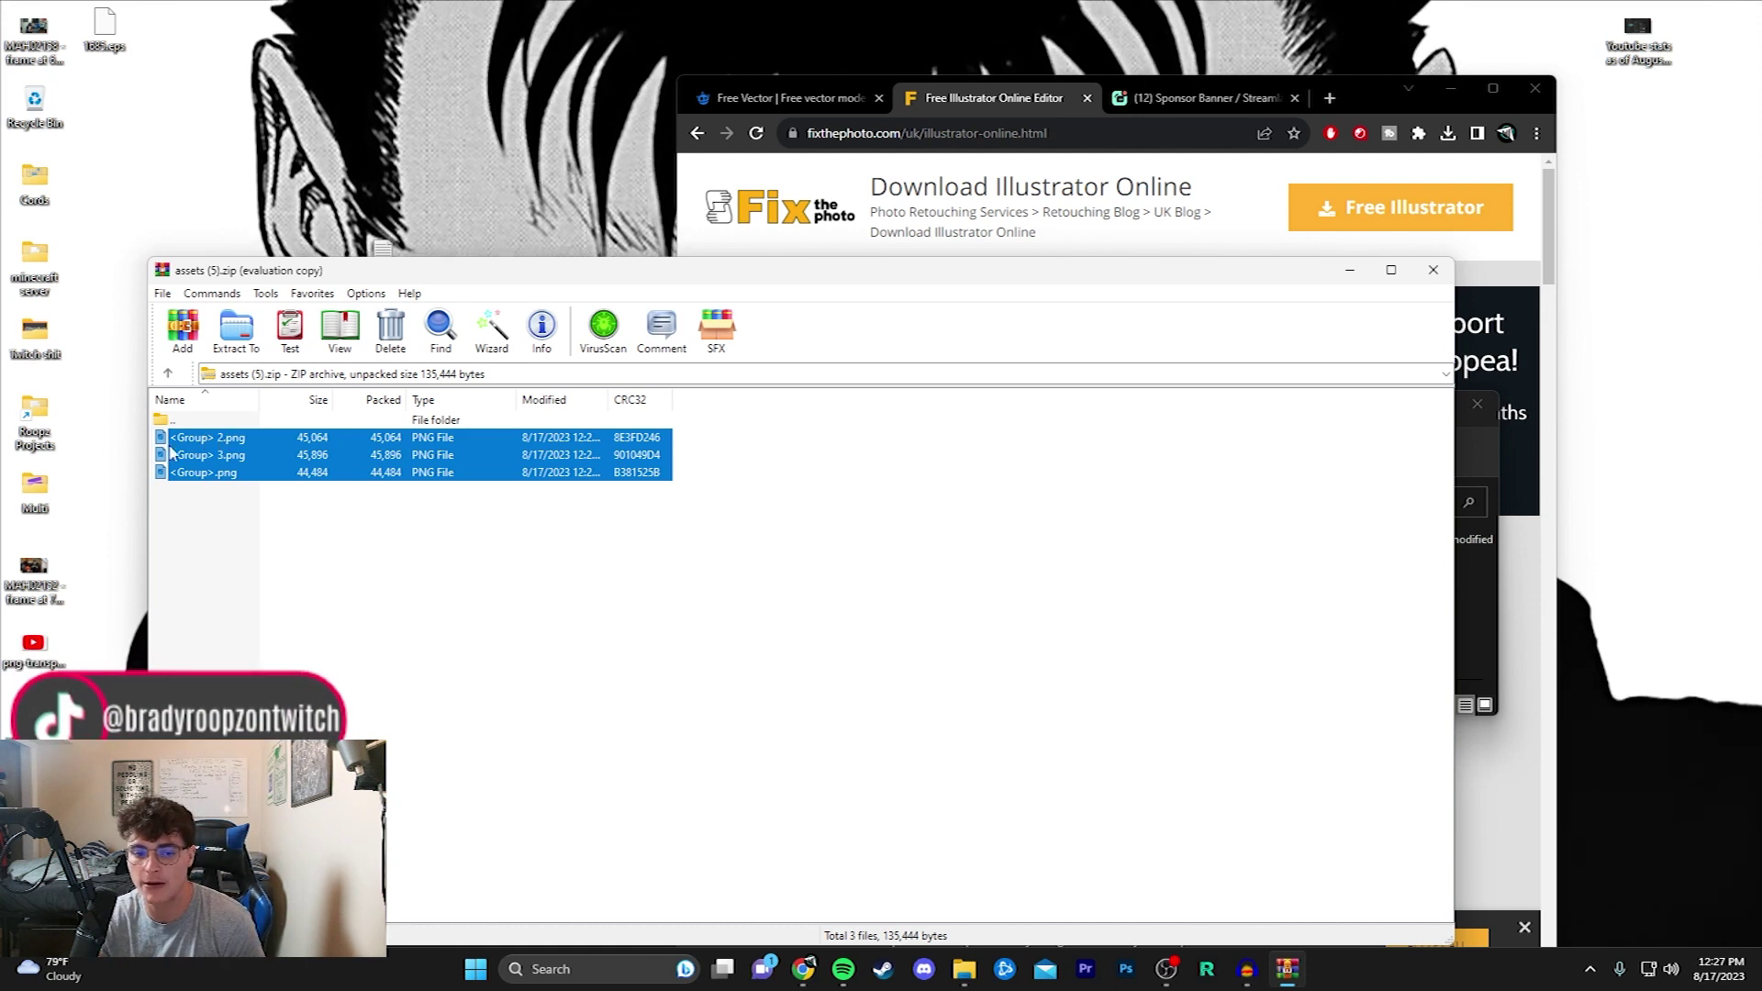
left_click_drag(221, 443, 87, 410)
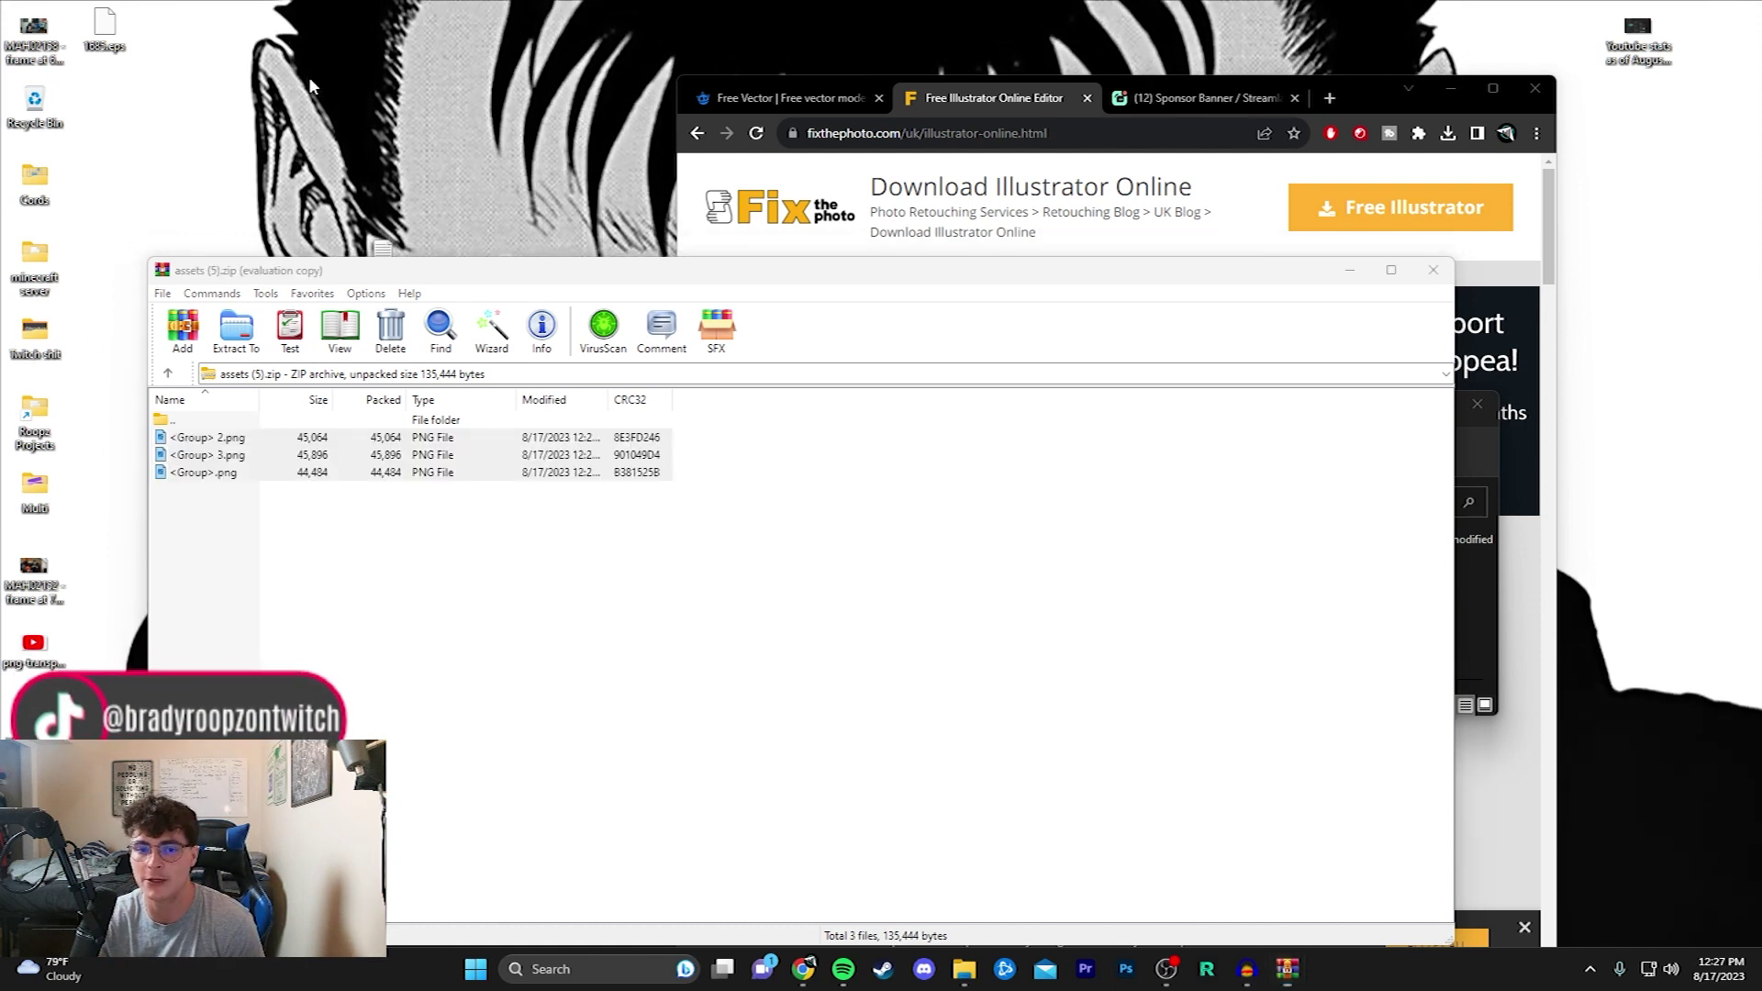
left_click(773, 333)
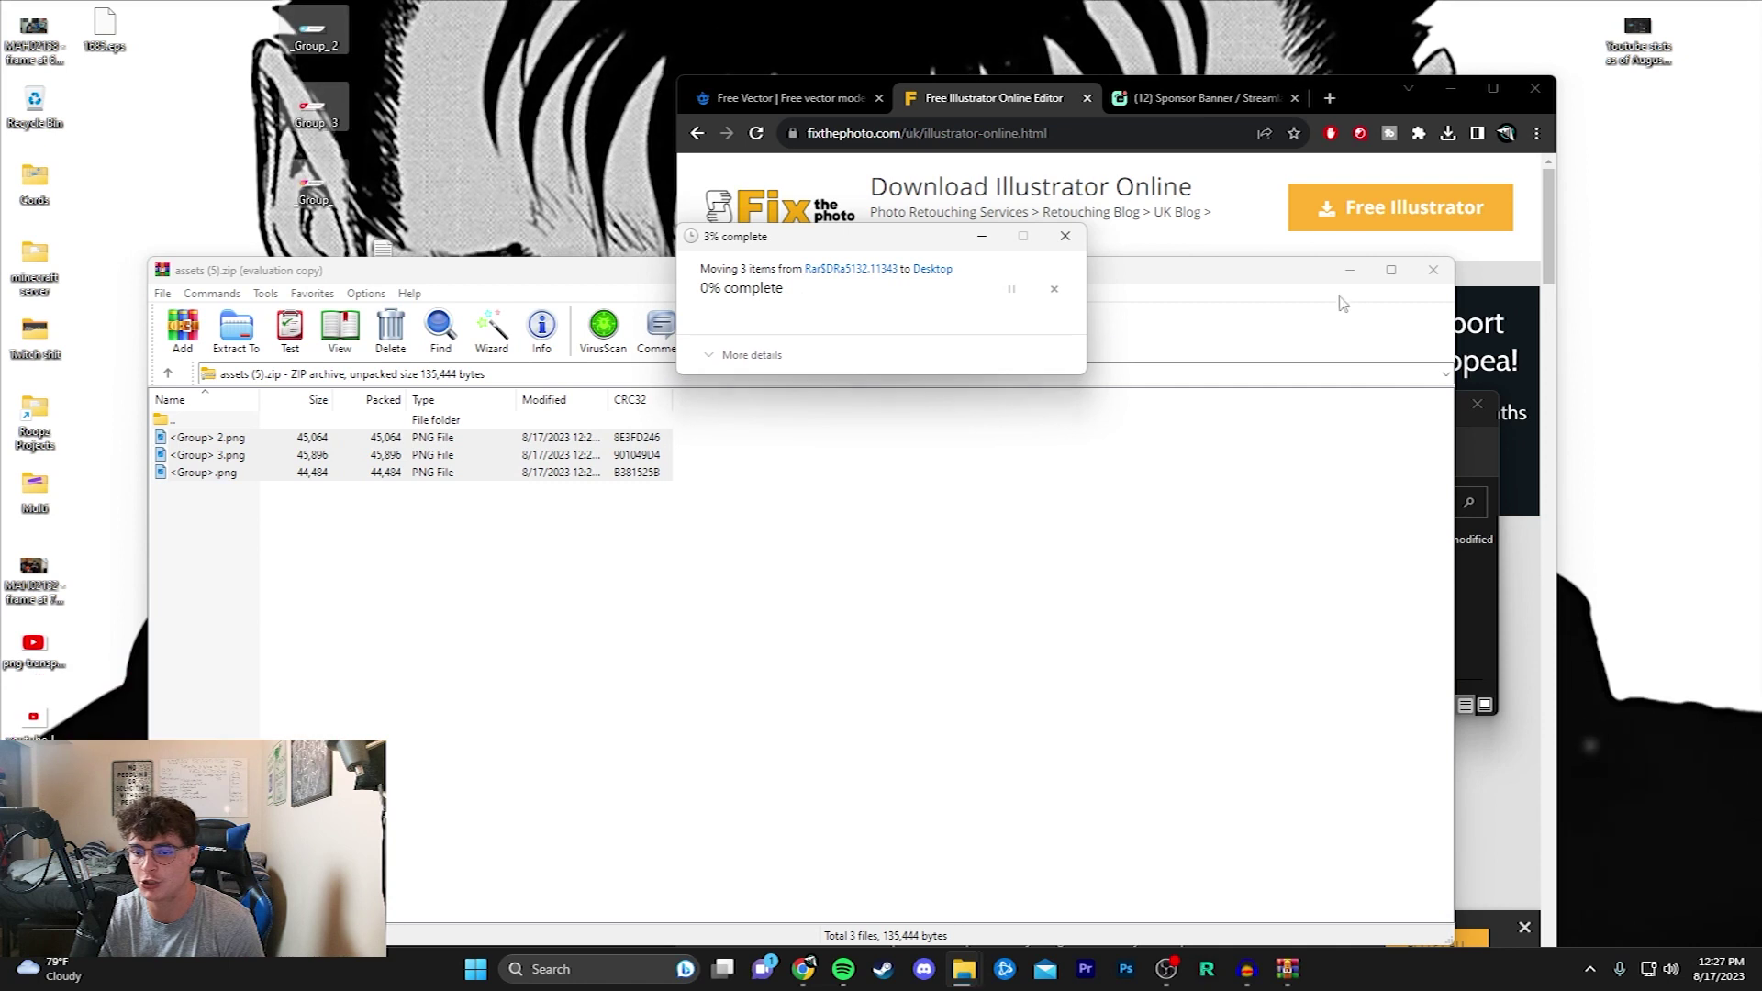
Preview _Group_.png and the Facebook and Instagram banners in Photos, then return to Photopea.
double_click(314, 193)
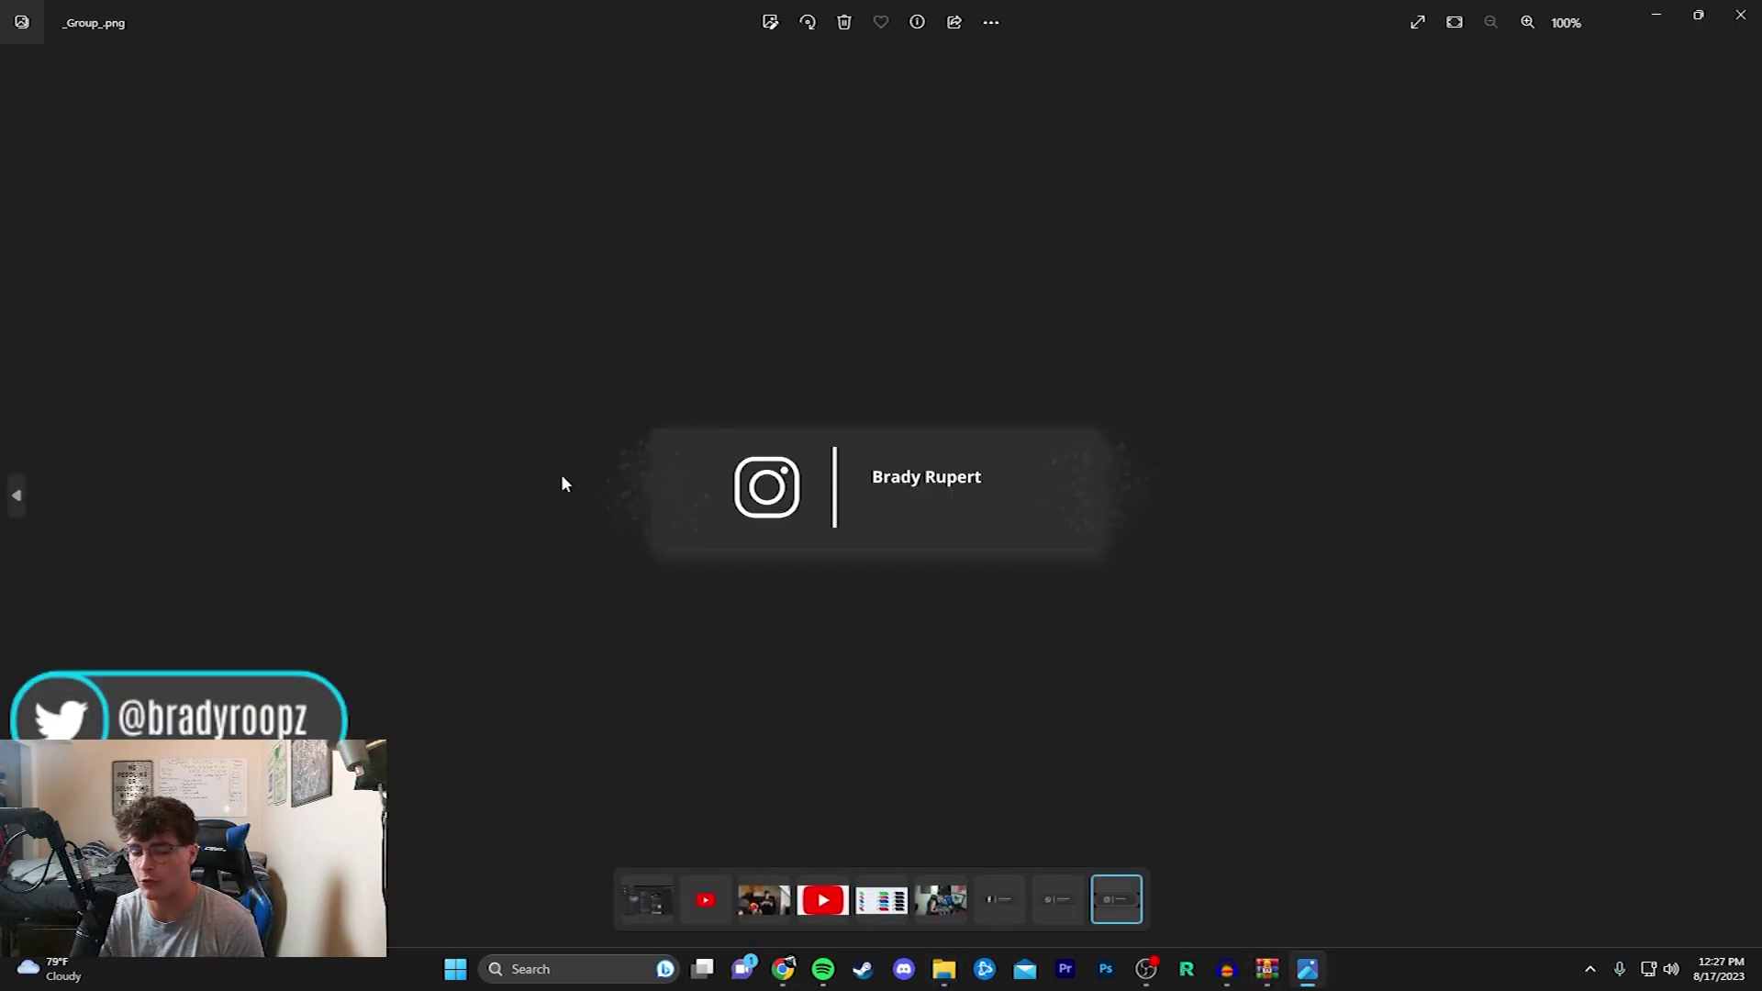
left_click(19, 498)
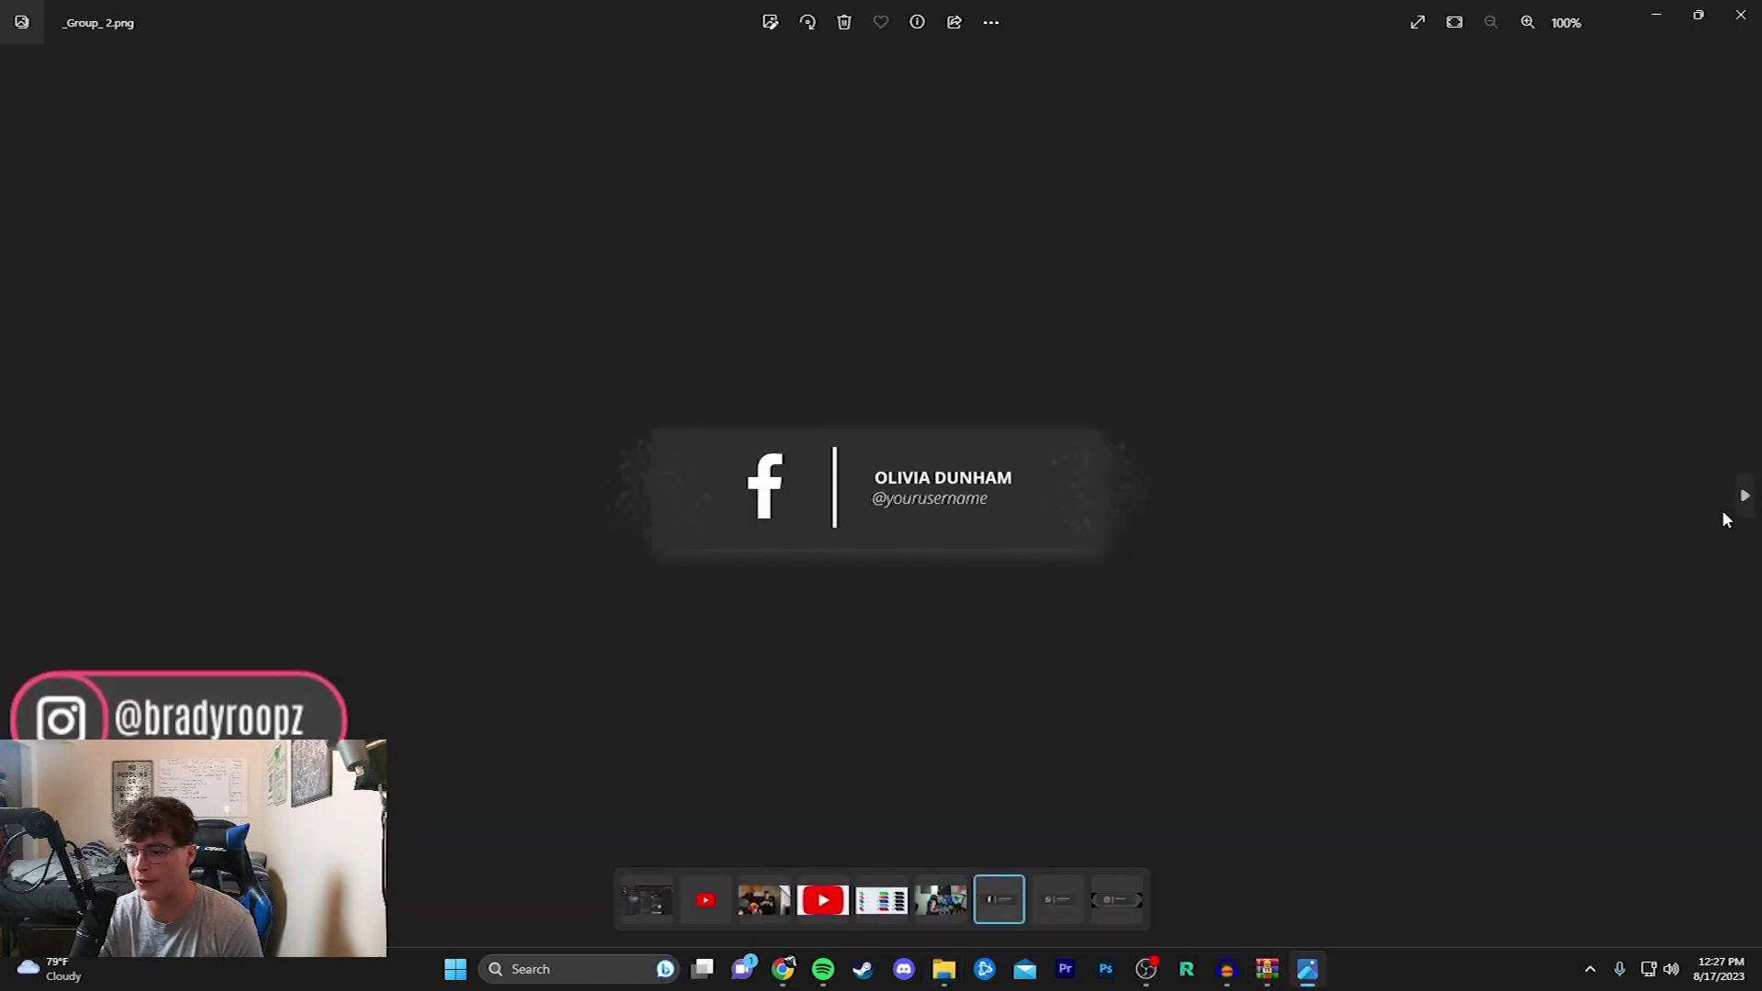
left_click(1744, 498)
left_click(1745, 501)
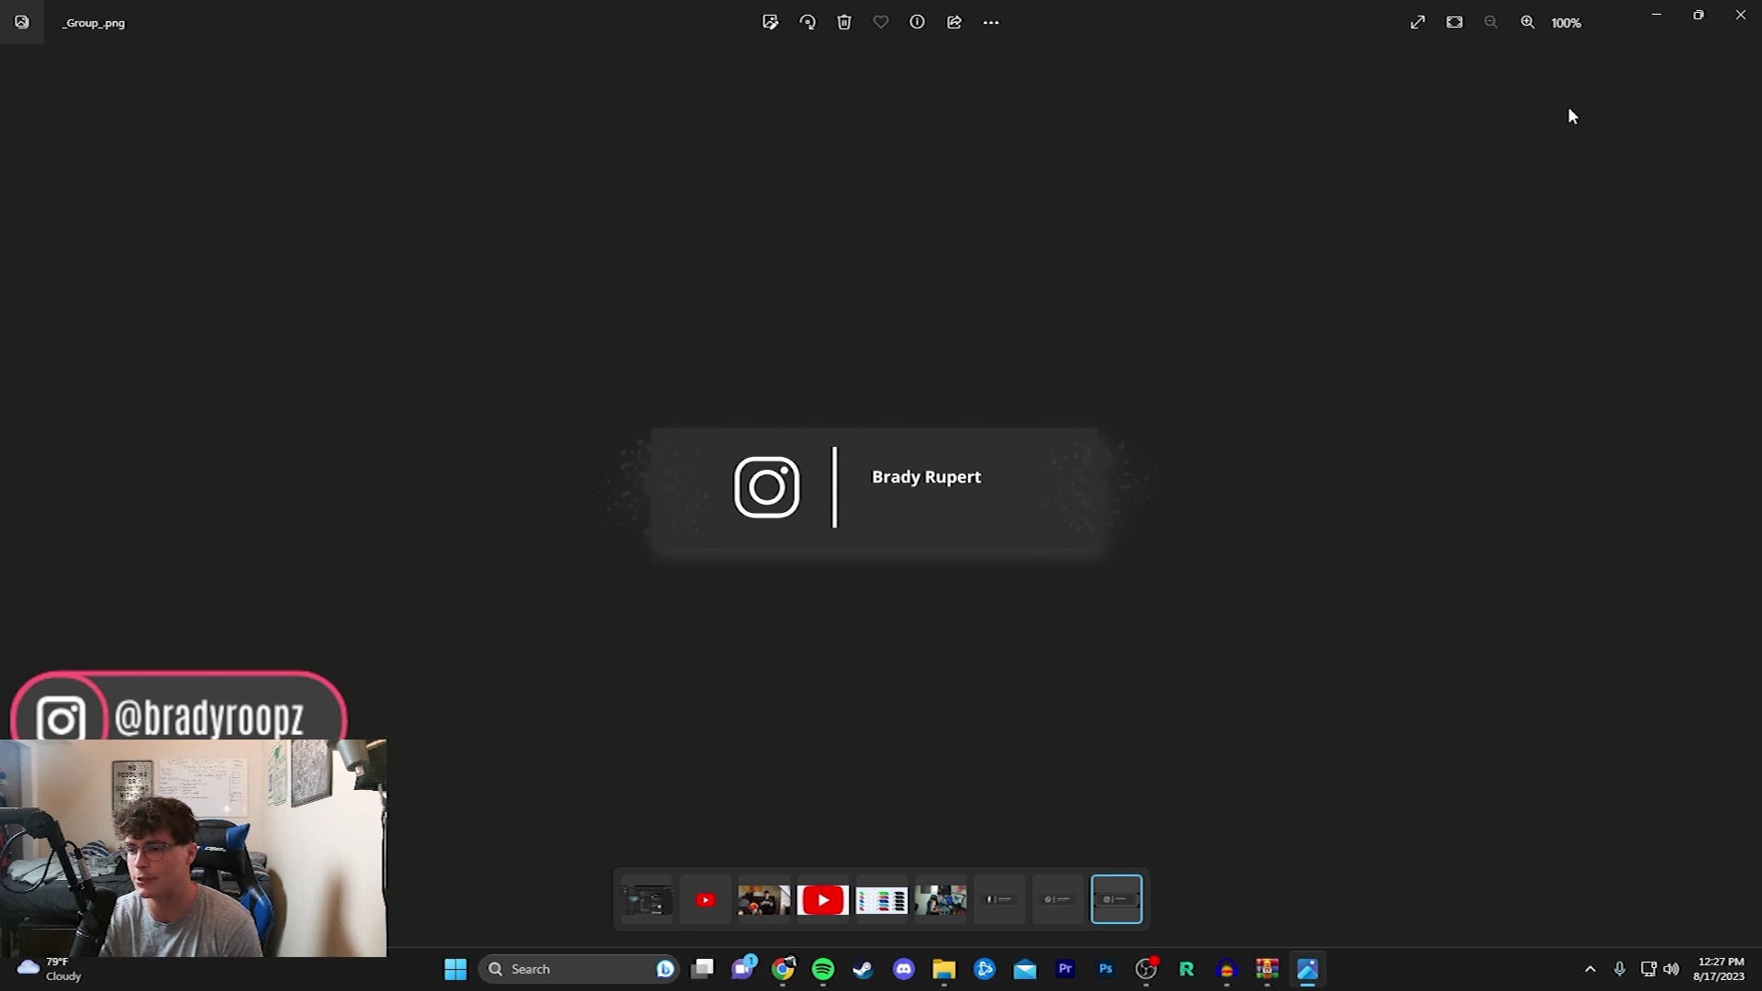
left_click(1749, 11)
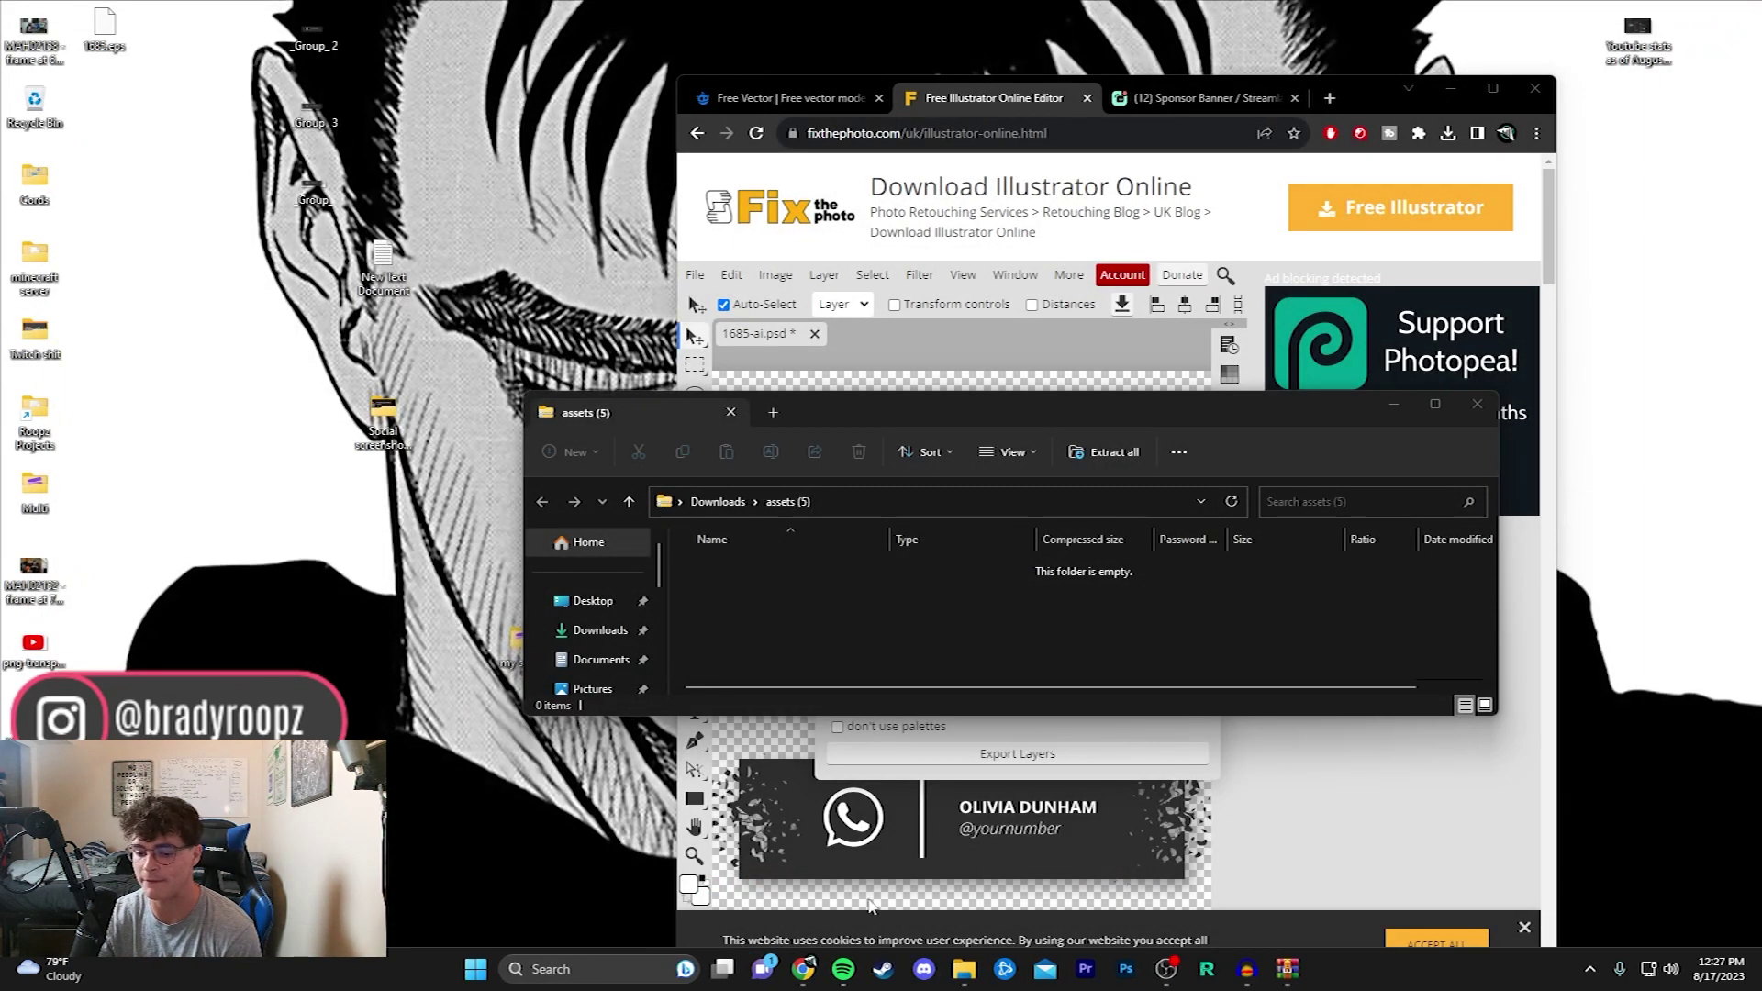
left_click(801, 973)
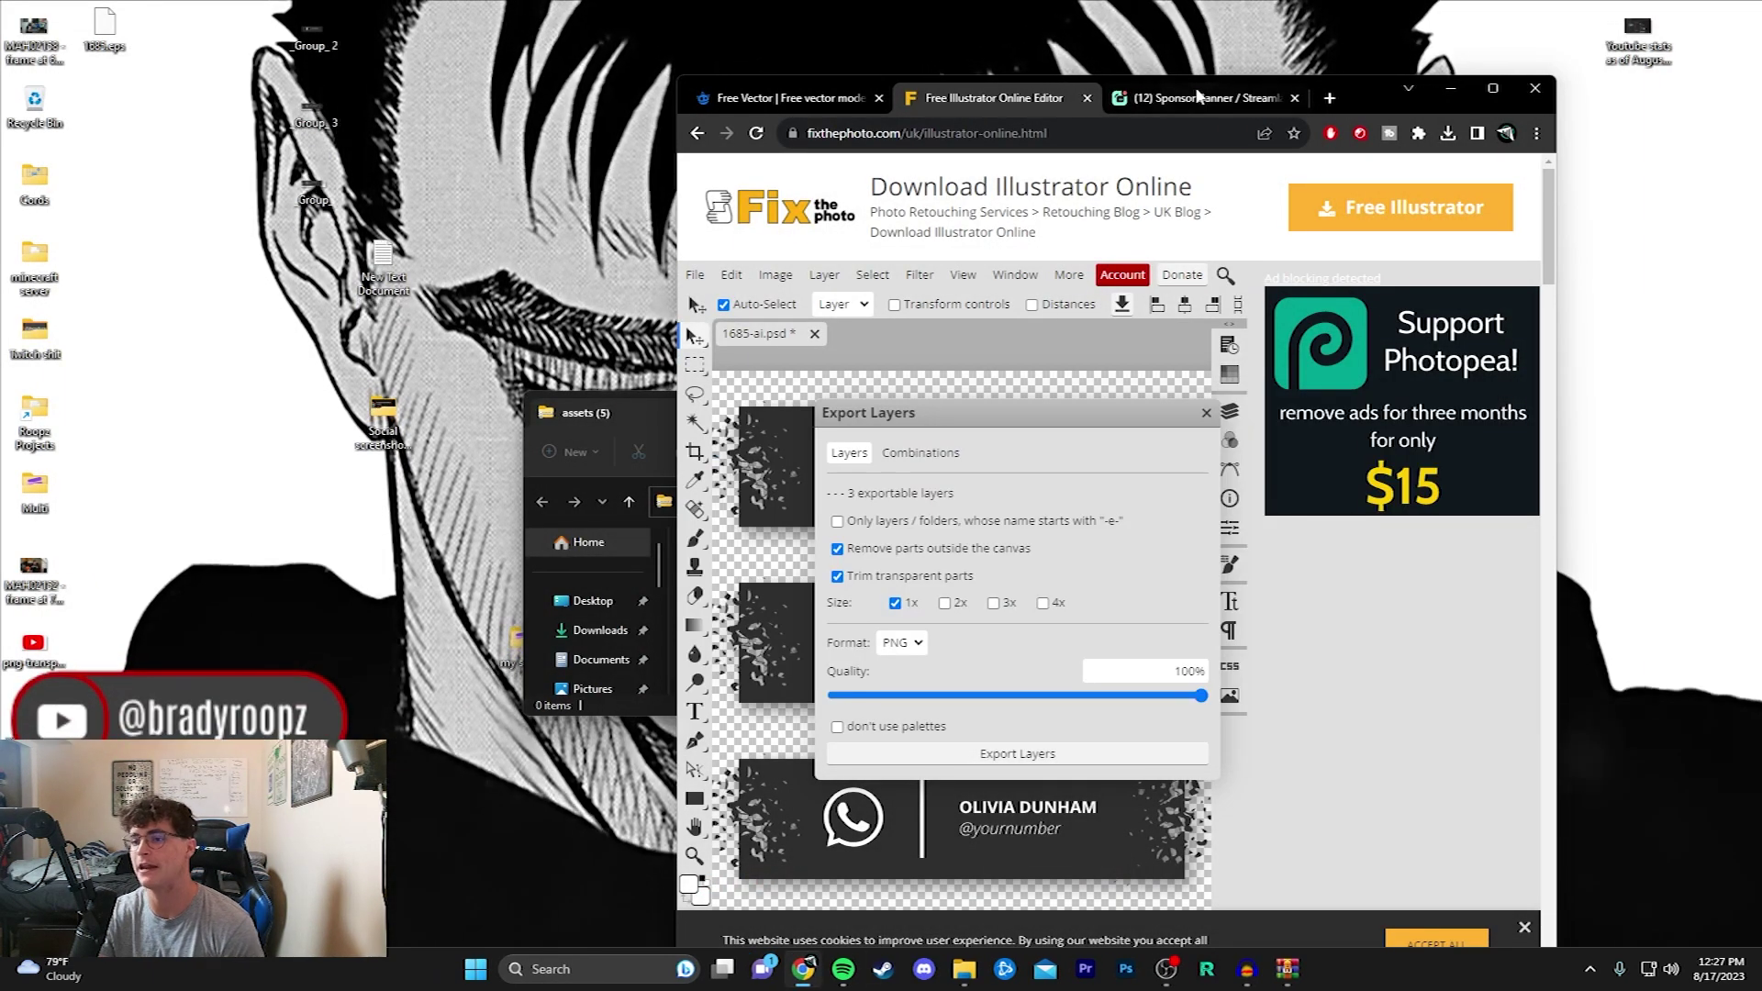
Search 'spon' in Streamlabs to reach Sponsor Banner Settings, with the browser maximized.
left_click(1202, 97)
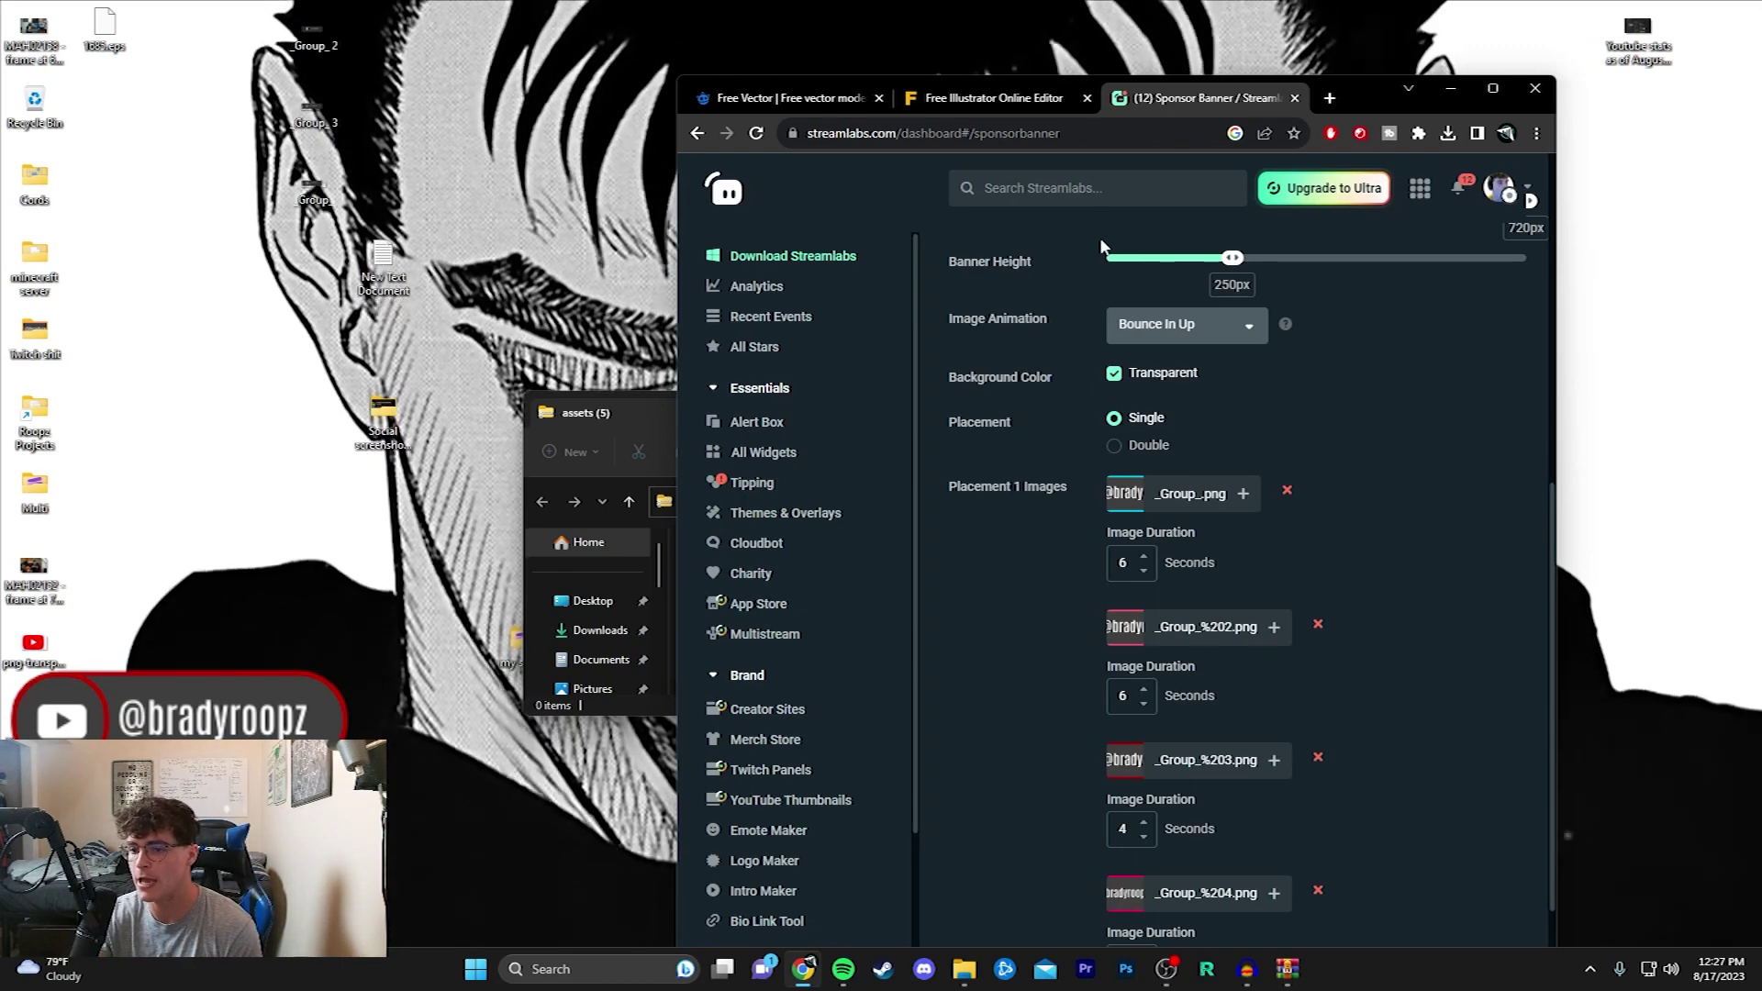
scroll(1120, 334, "up", 6)
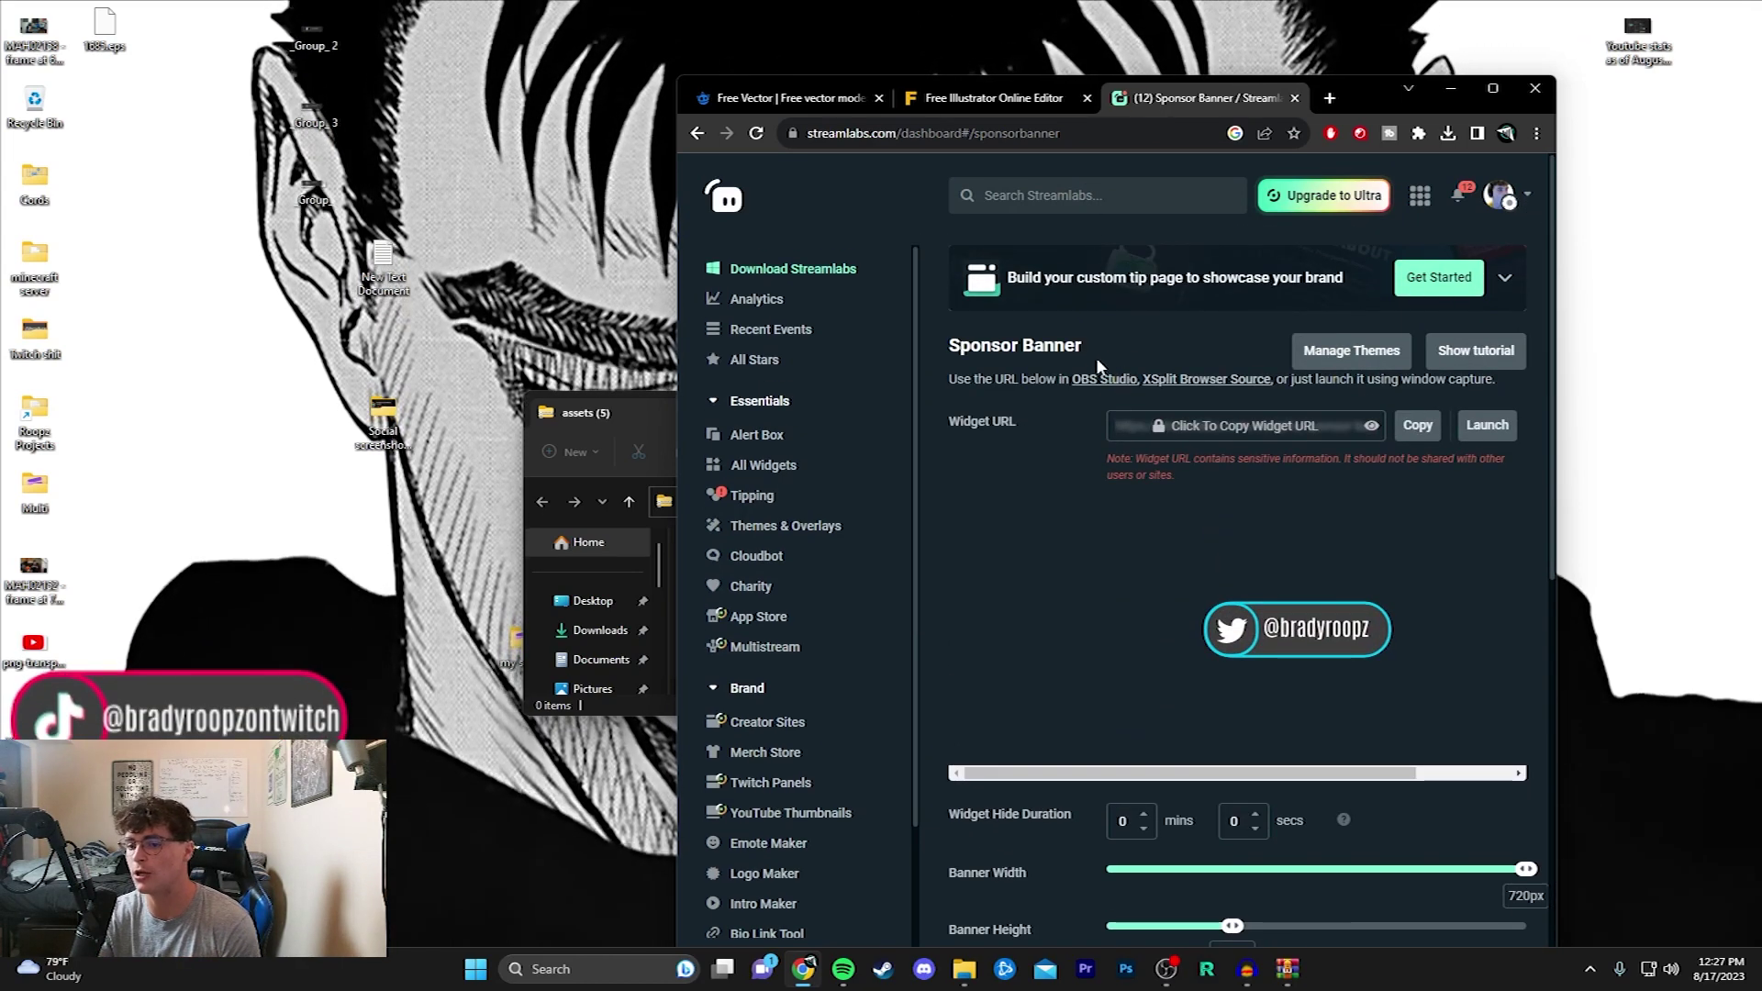
left_click(1088, 204)
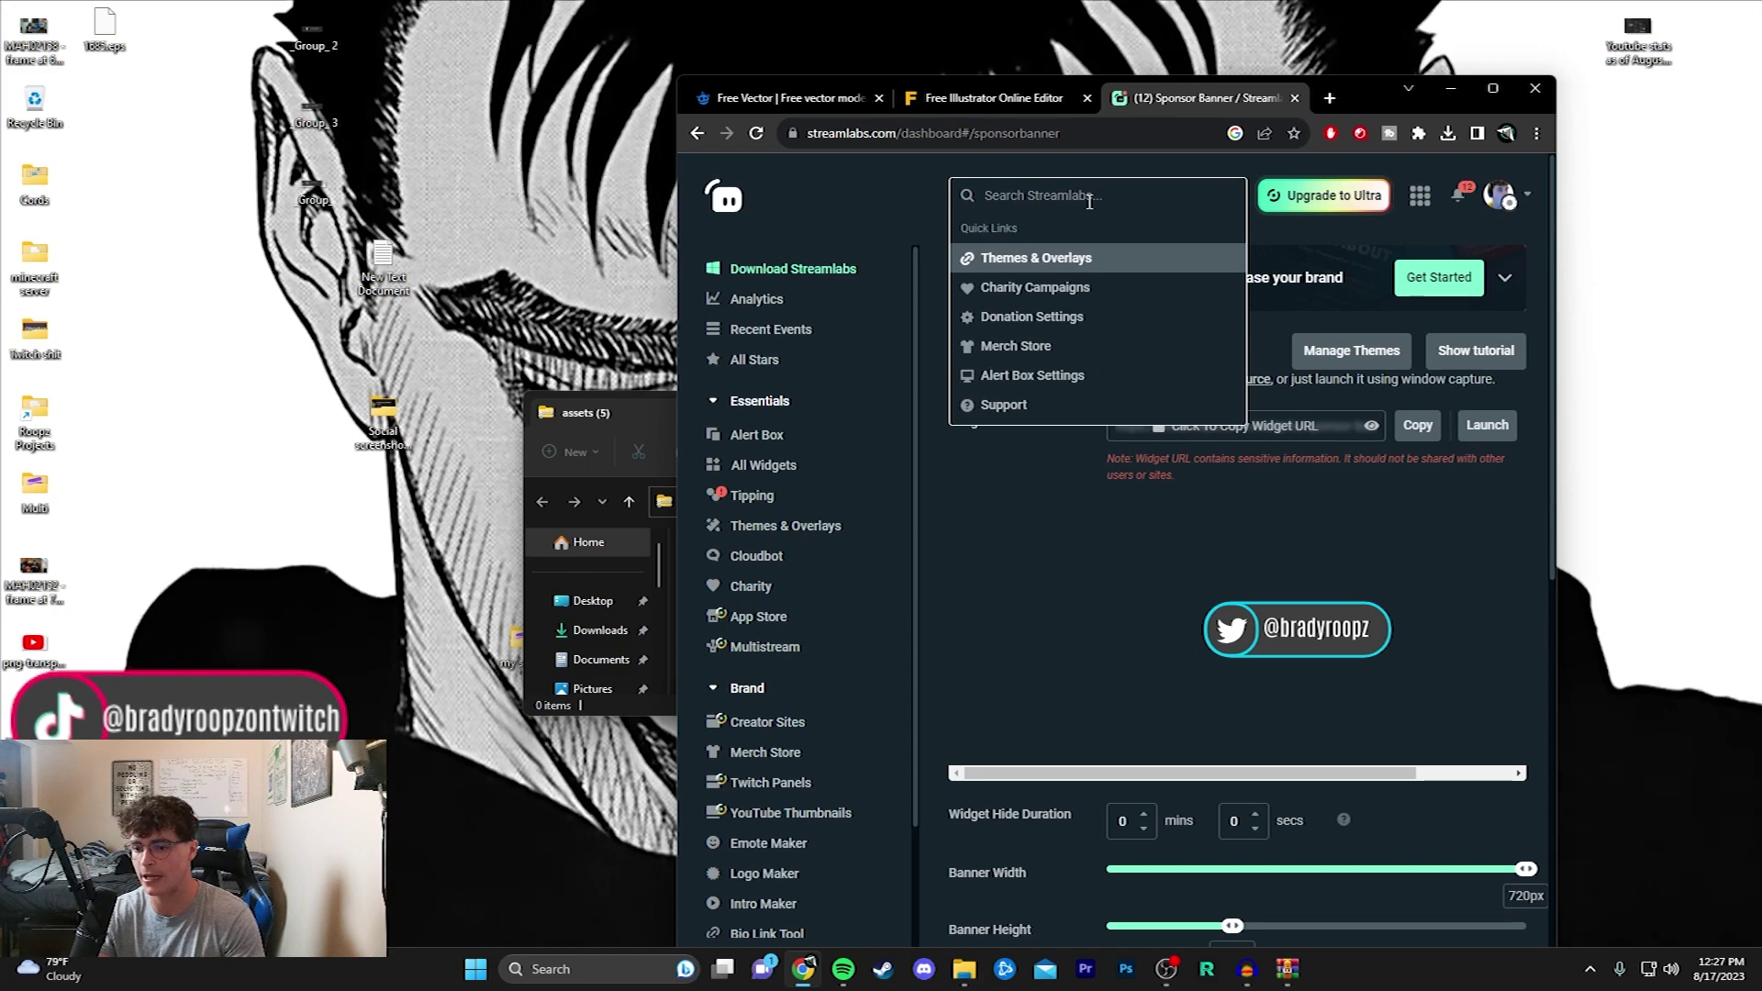
type("spon")
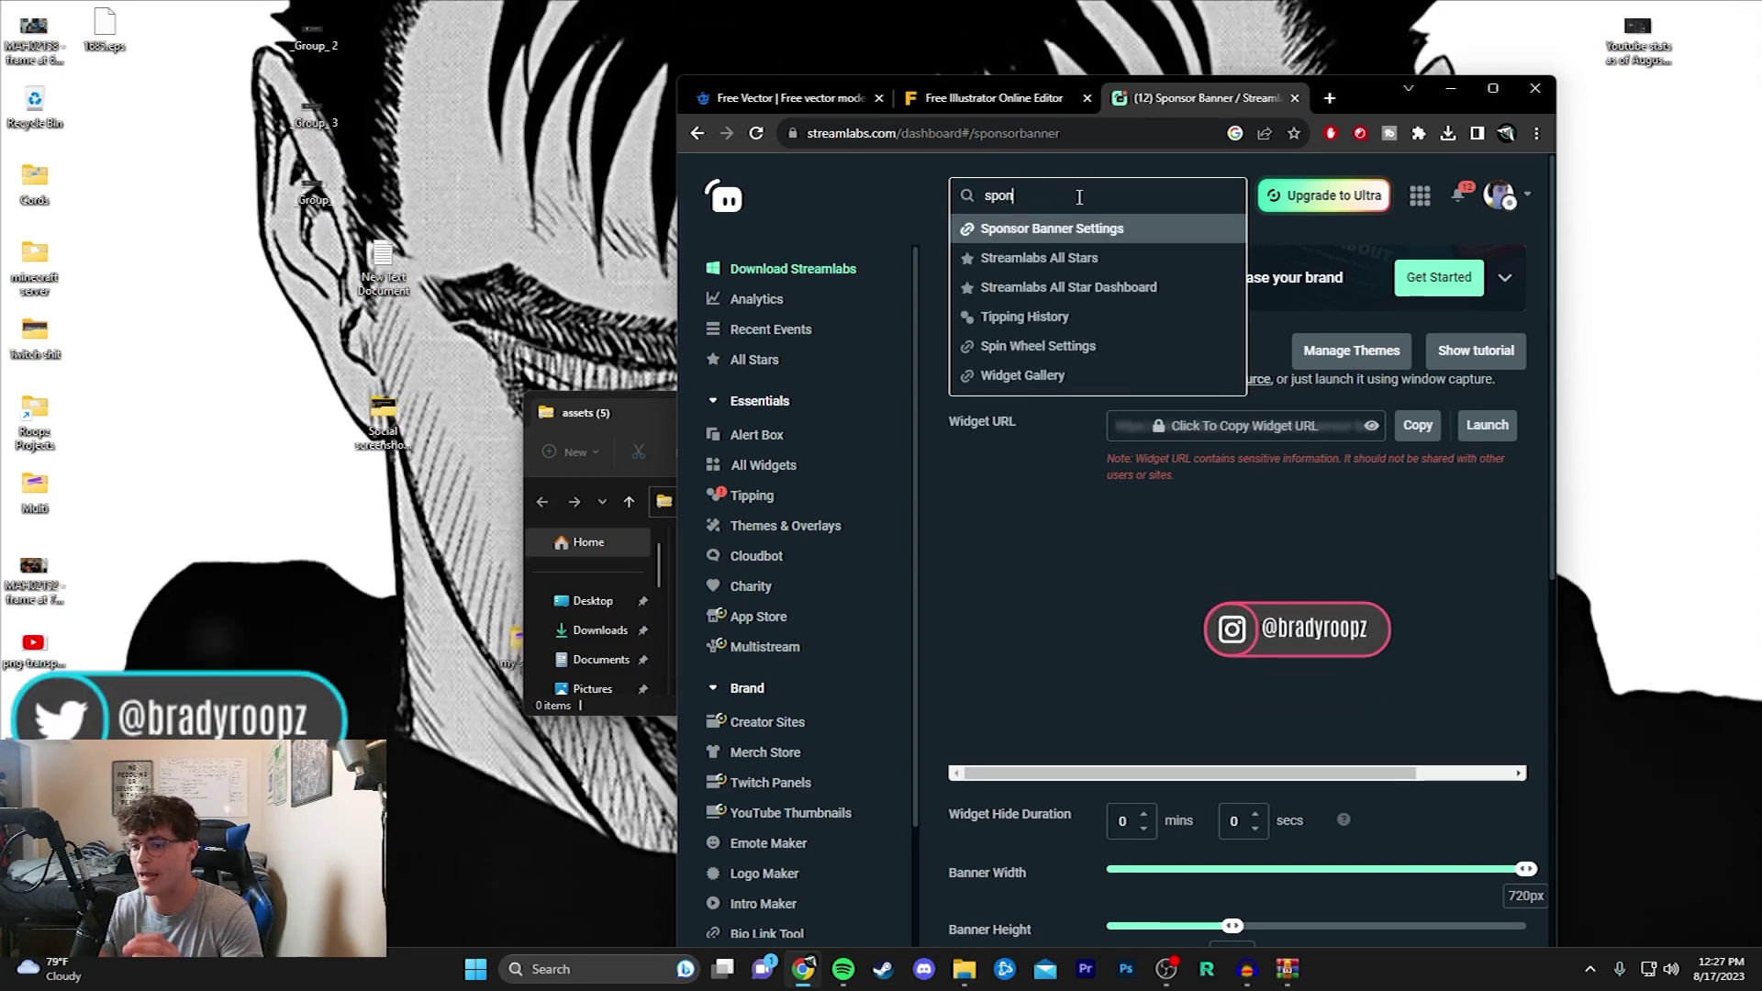
left_click(1105, 229)
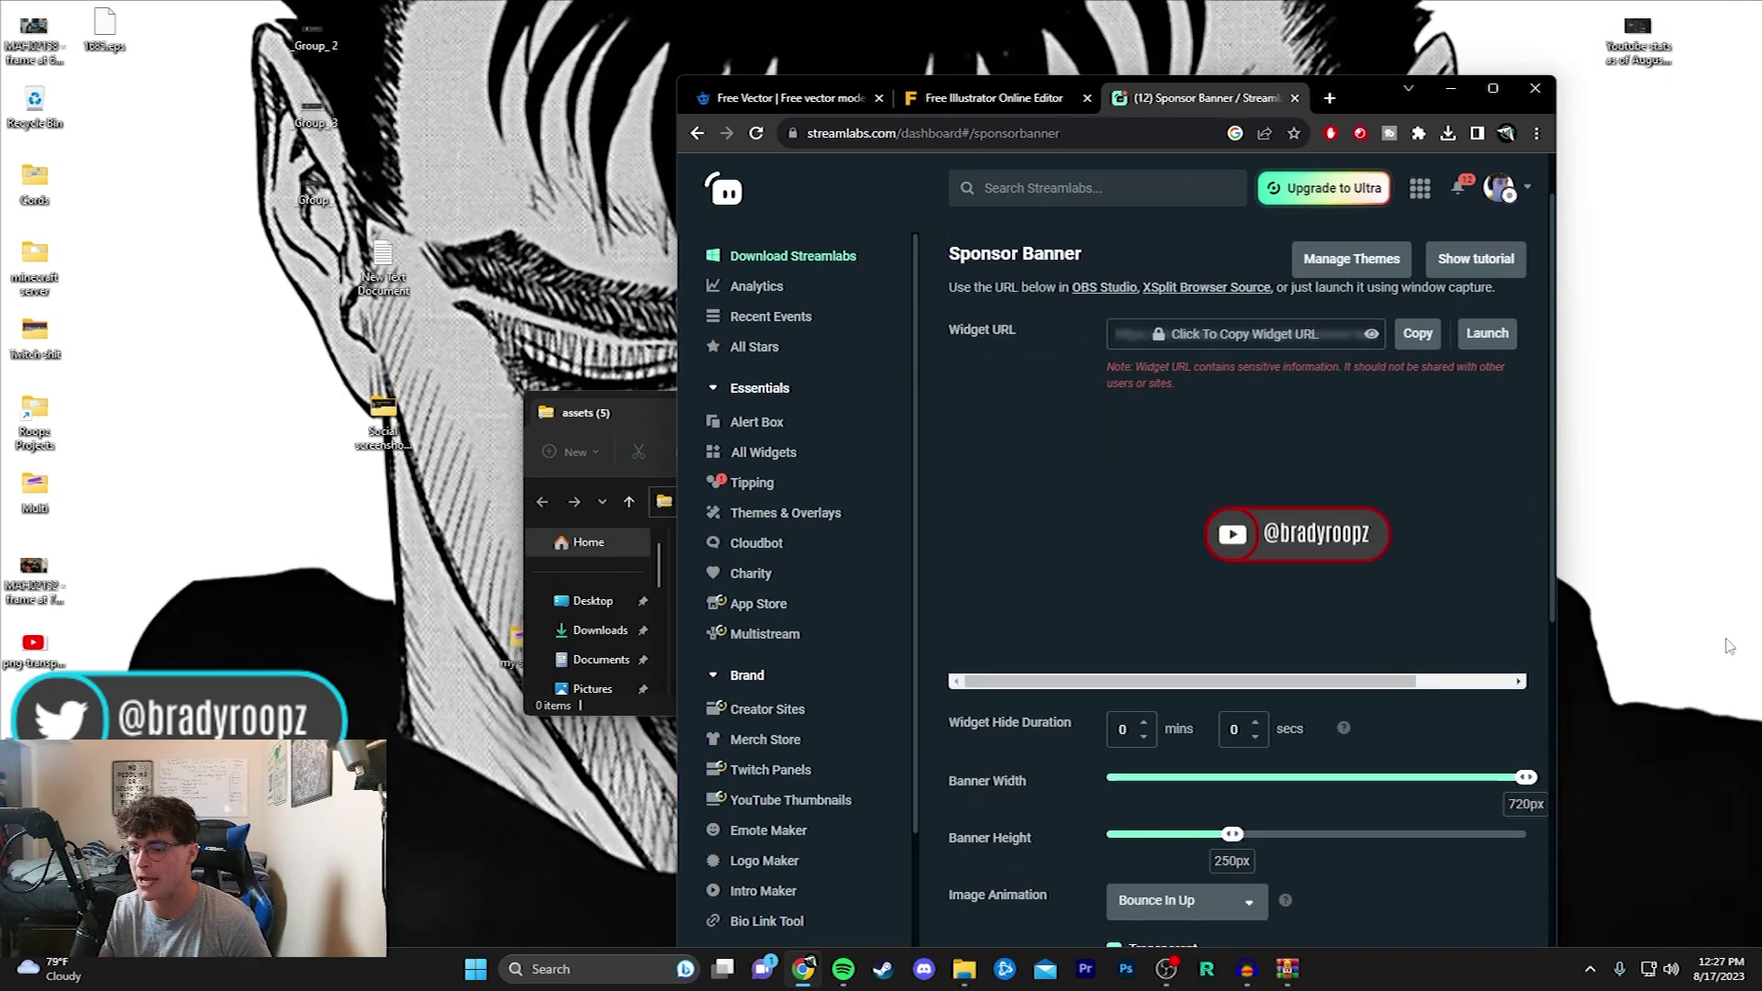
left_click(1485, 92)
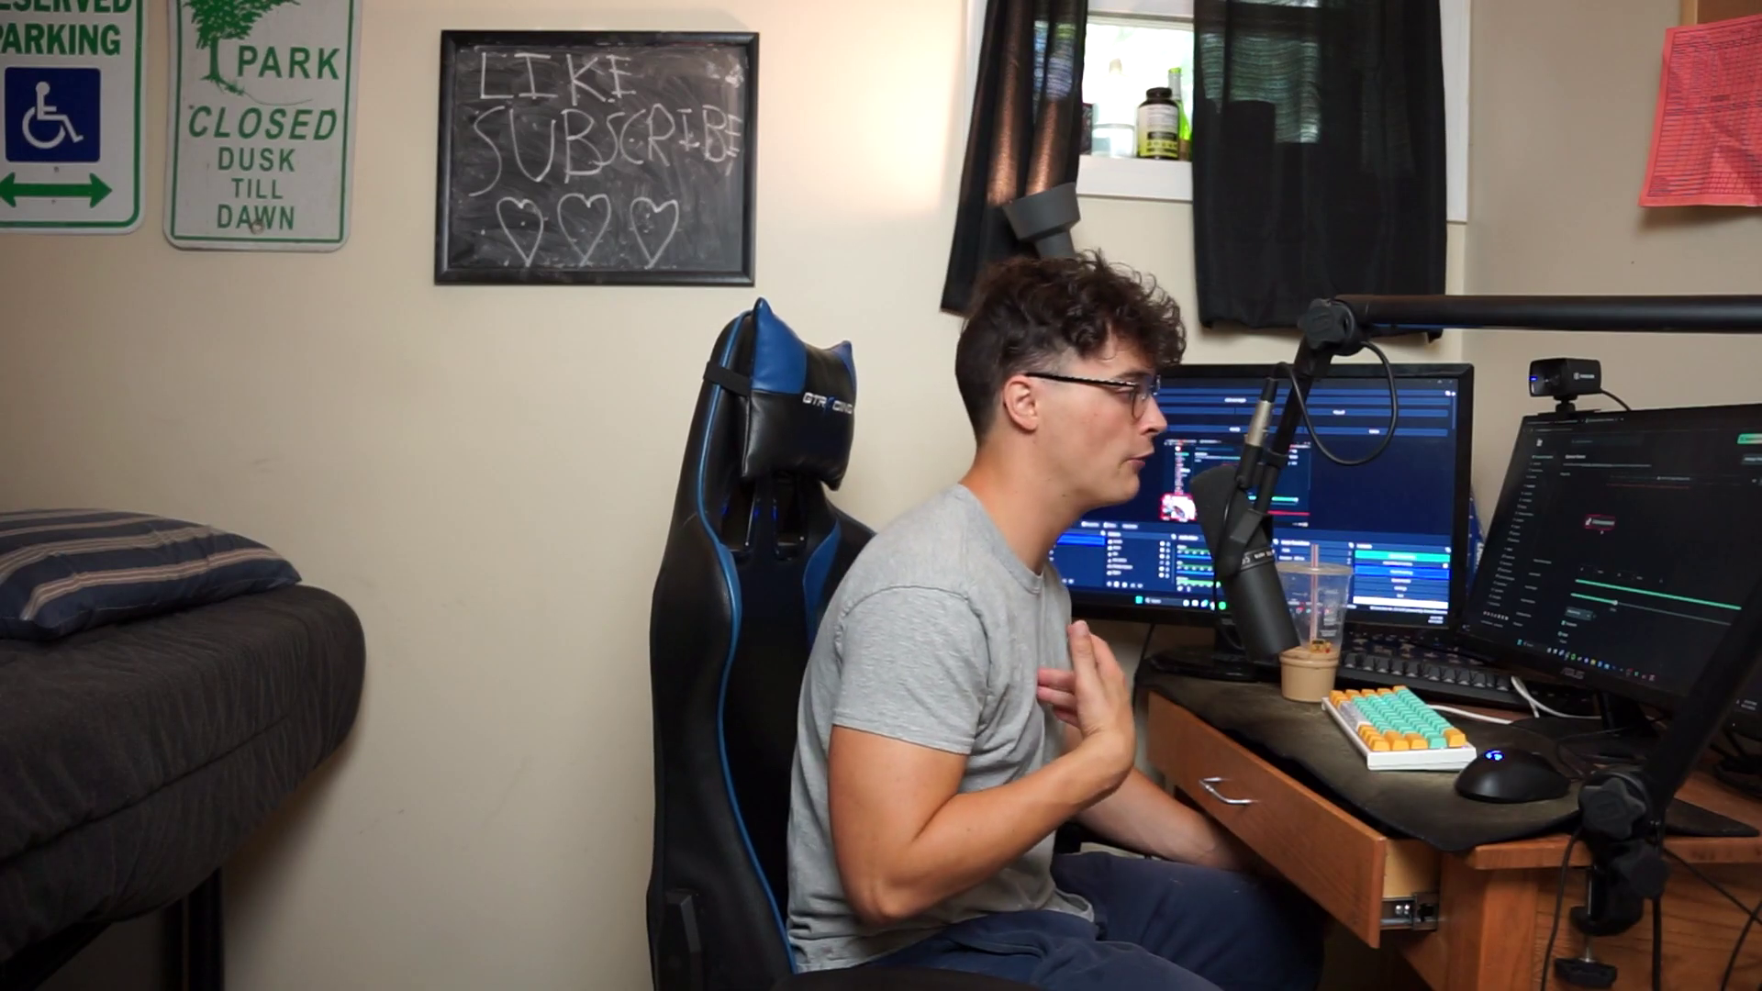
Raise the third banner image's duration to 5 seconds.
scroll(929, 675, "down", 1)
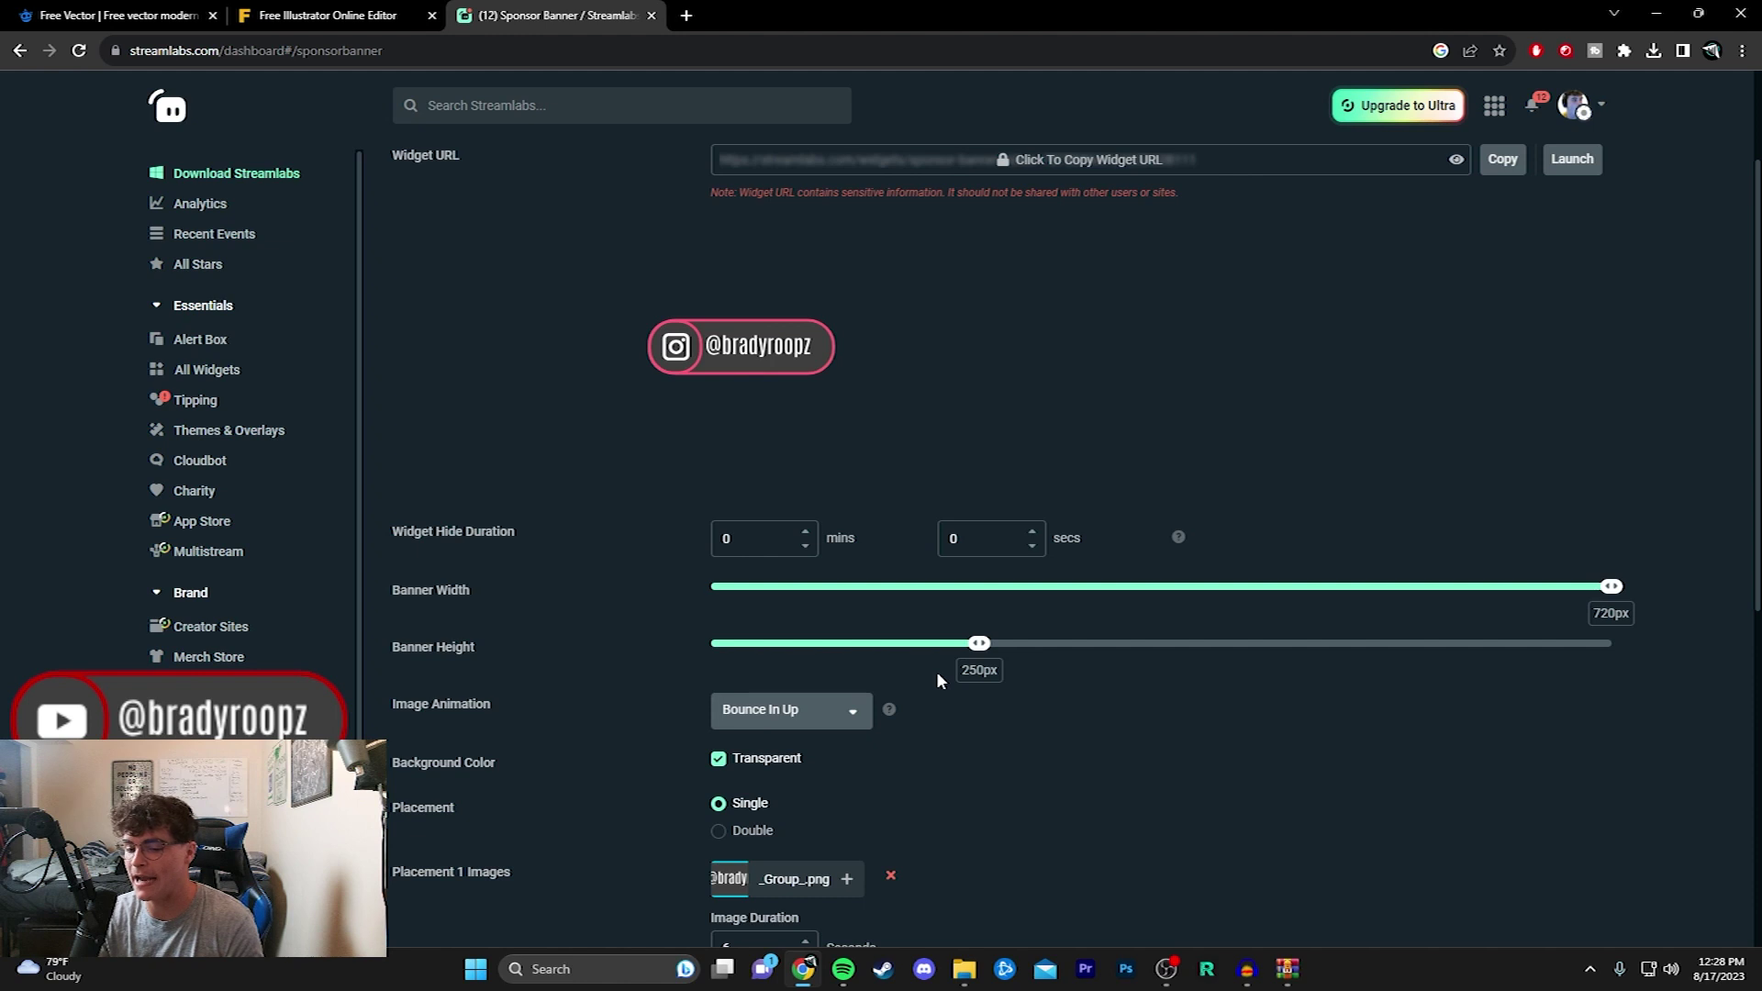
scroll(895, 676, "down", 6)
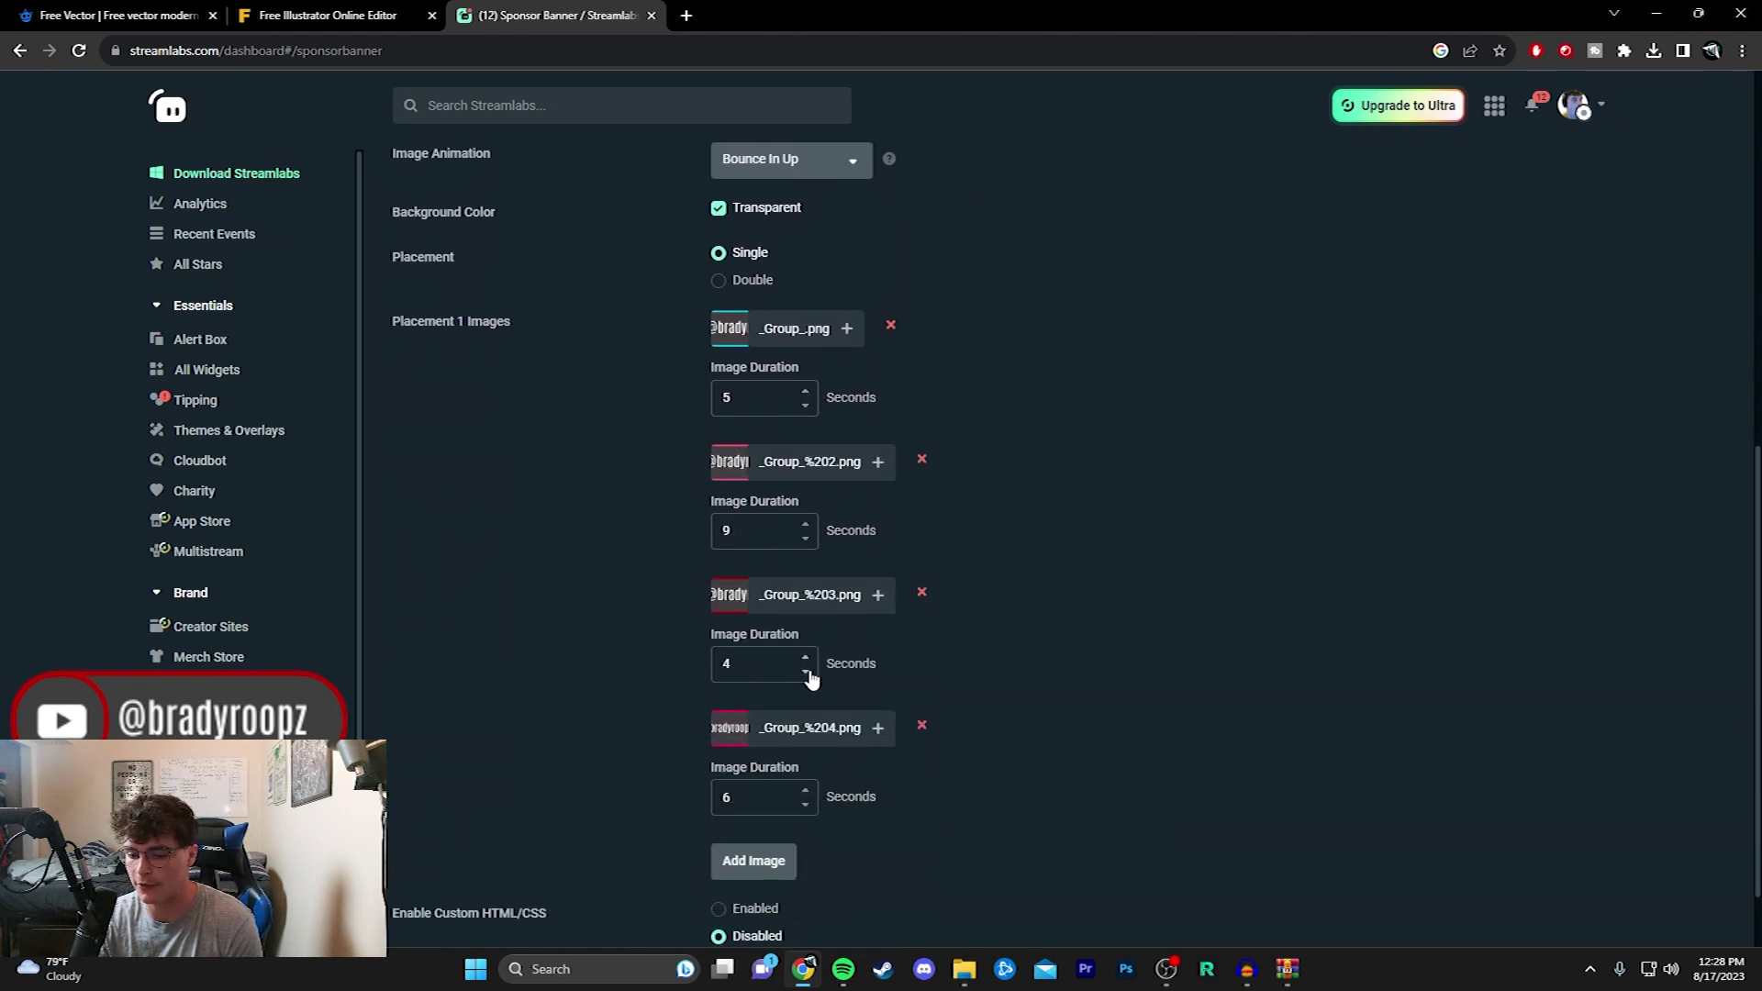
left_click(804, 657)
Add a fifth image entry to the banner rotation.
scroll(818, 680, "up", 6)
scroll(811, 481, "down", 7)
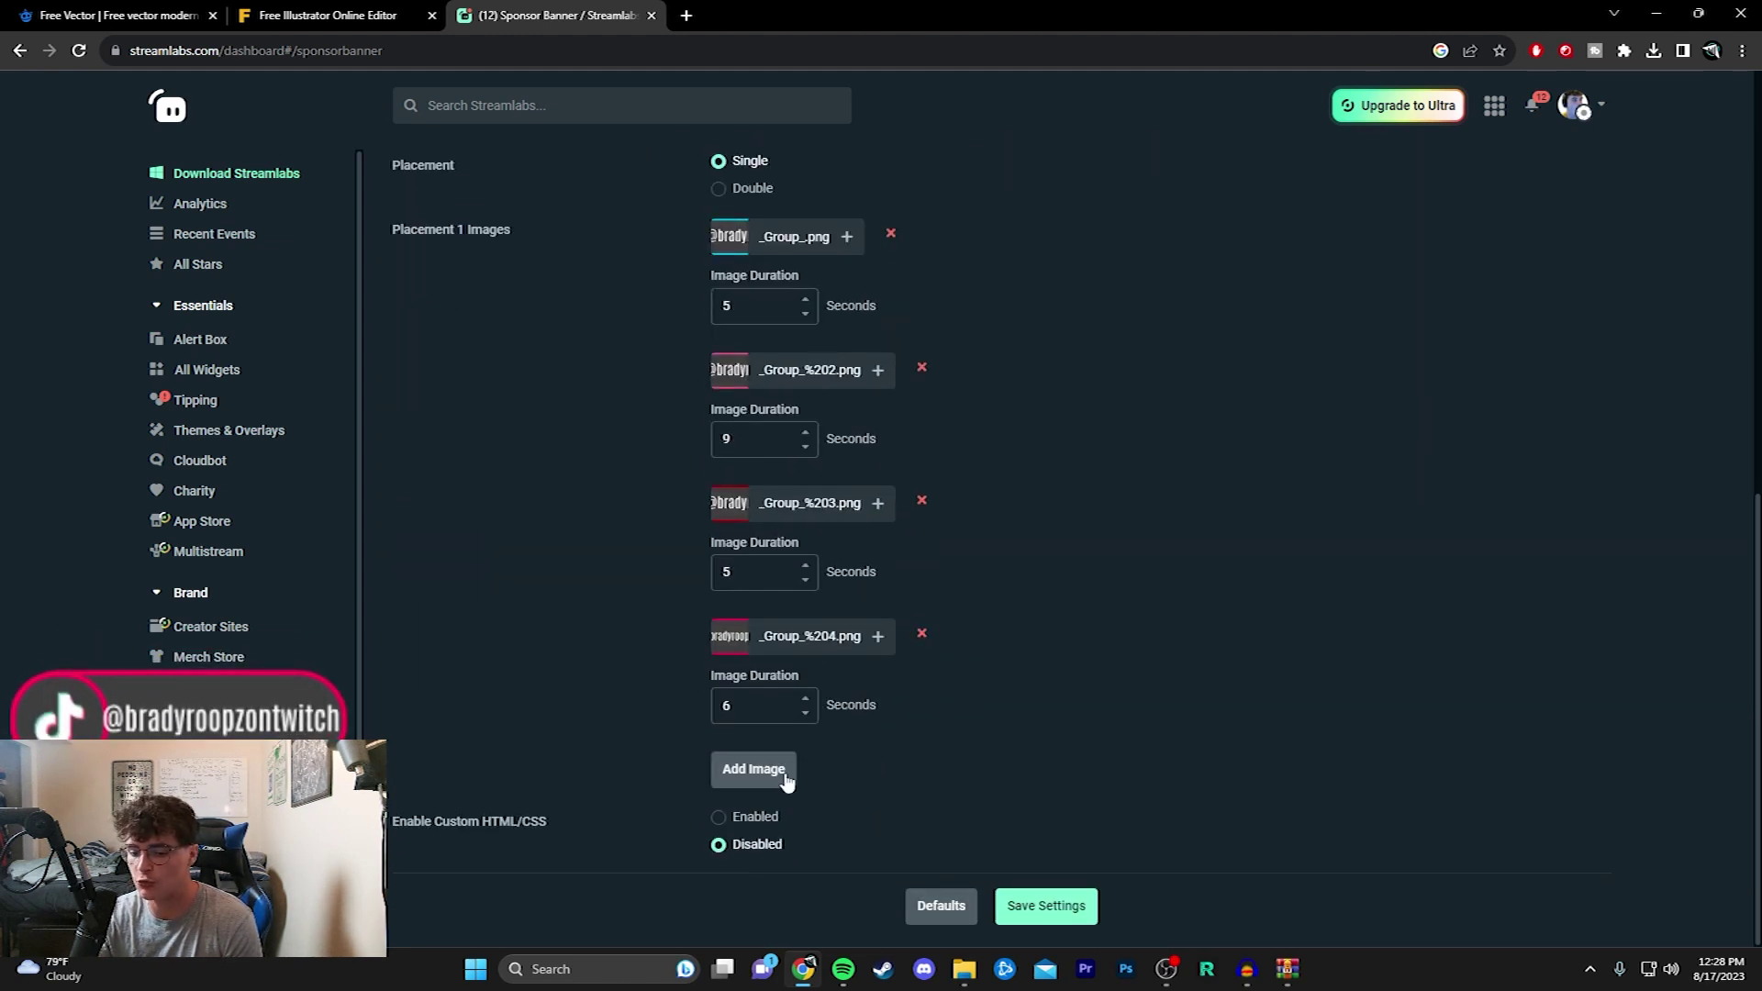
left_click(745, 771)
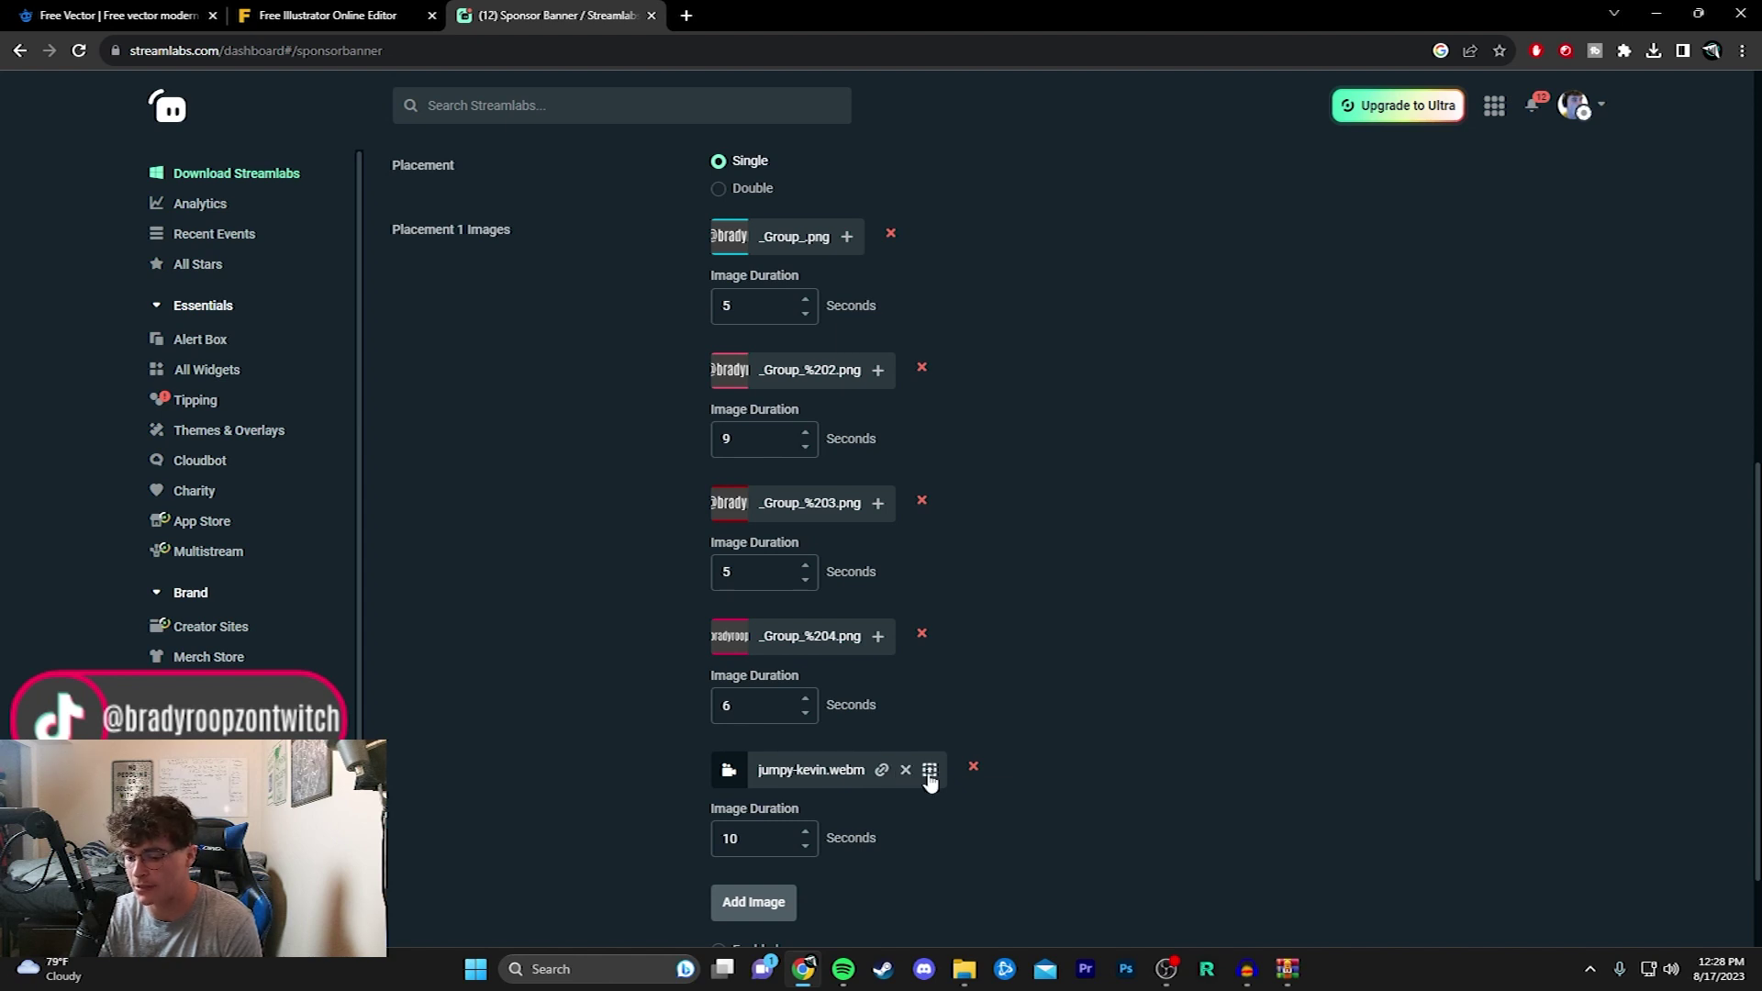
Upload the three _Group_ banner PNGs to the new entry's gallery and pick the Instagram banner.
left_click(929, 771)
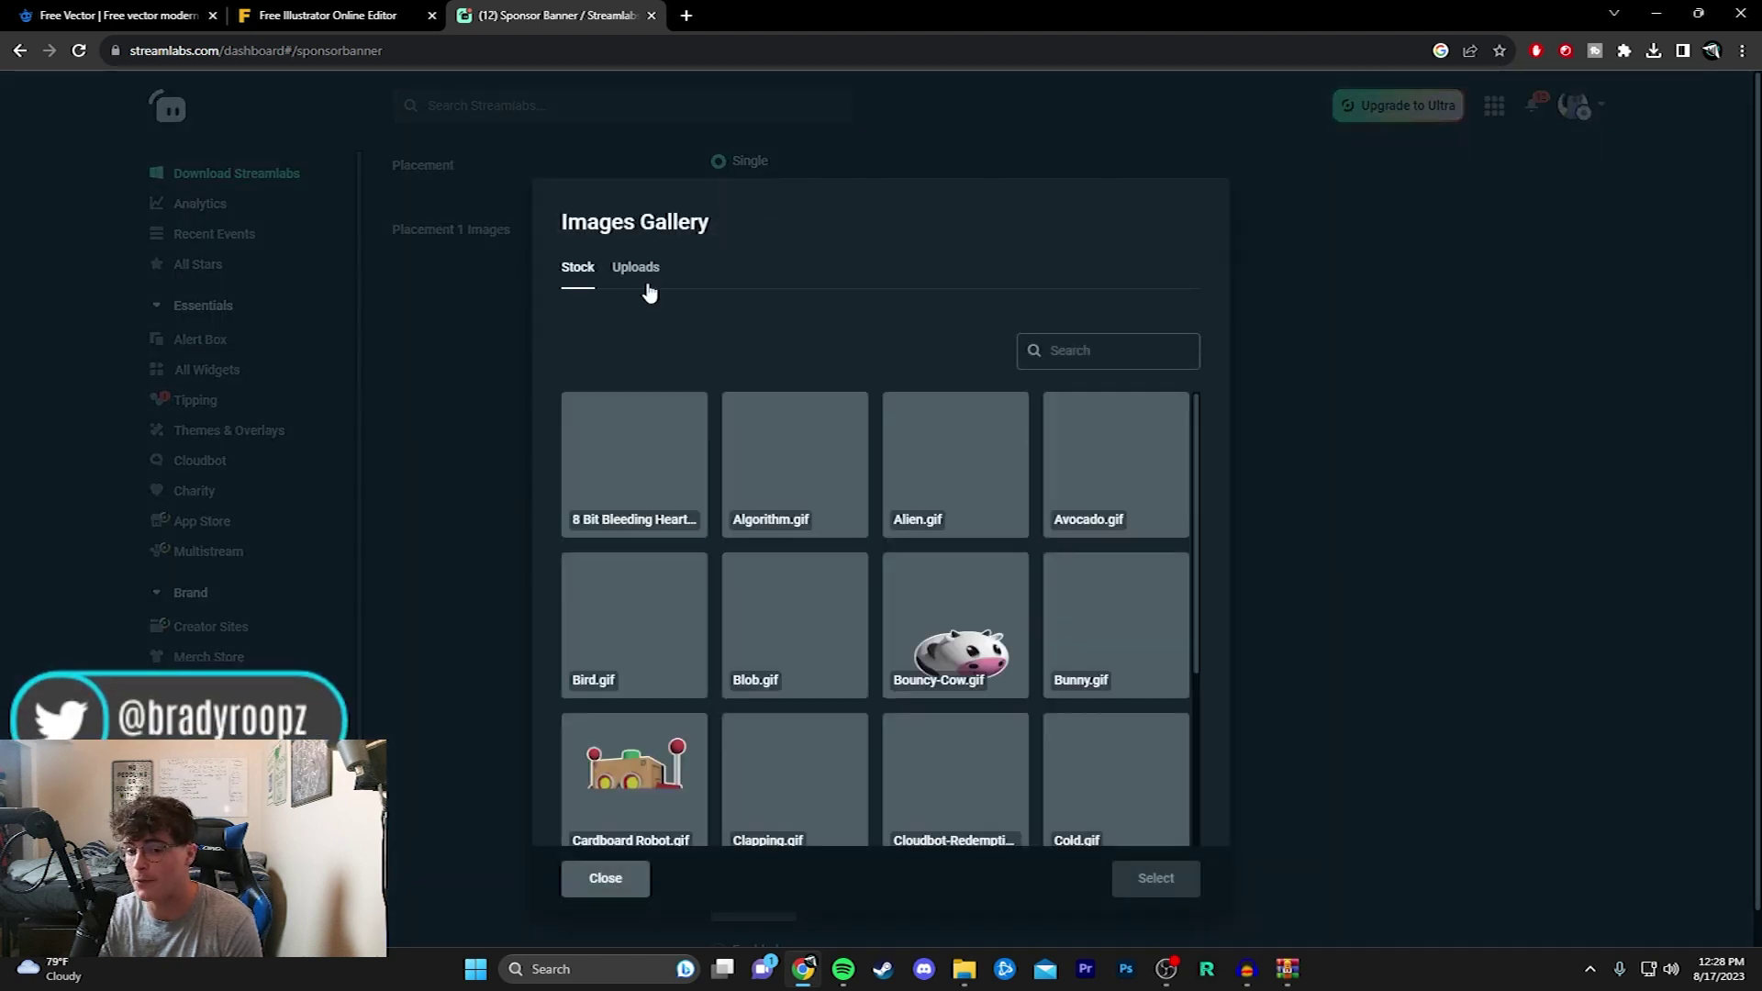
left_click(646, 281)
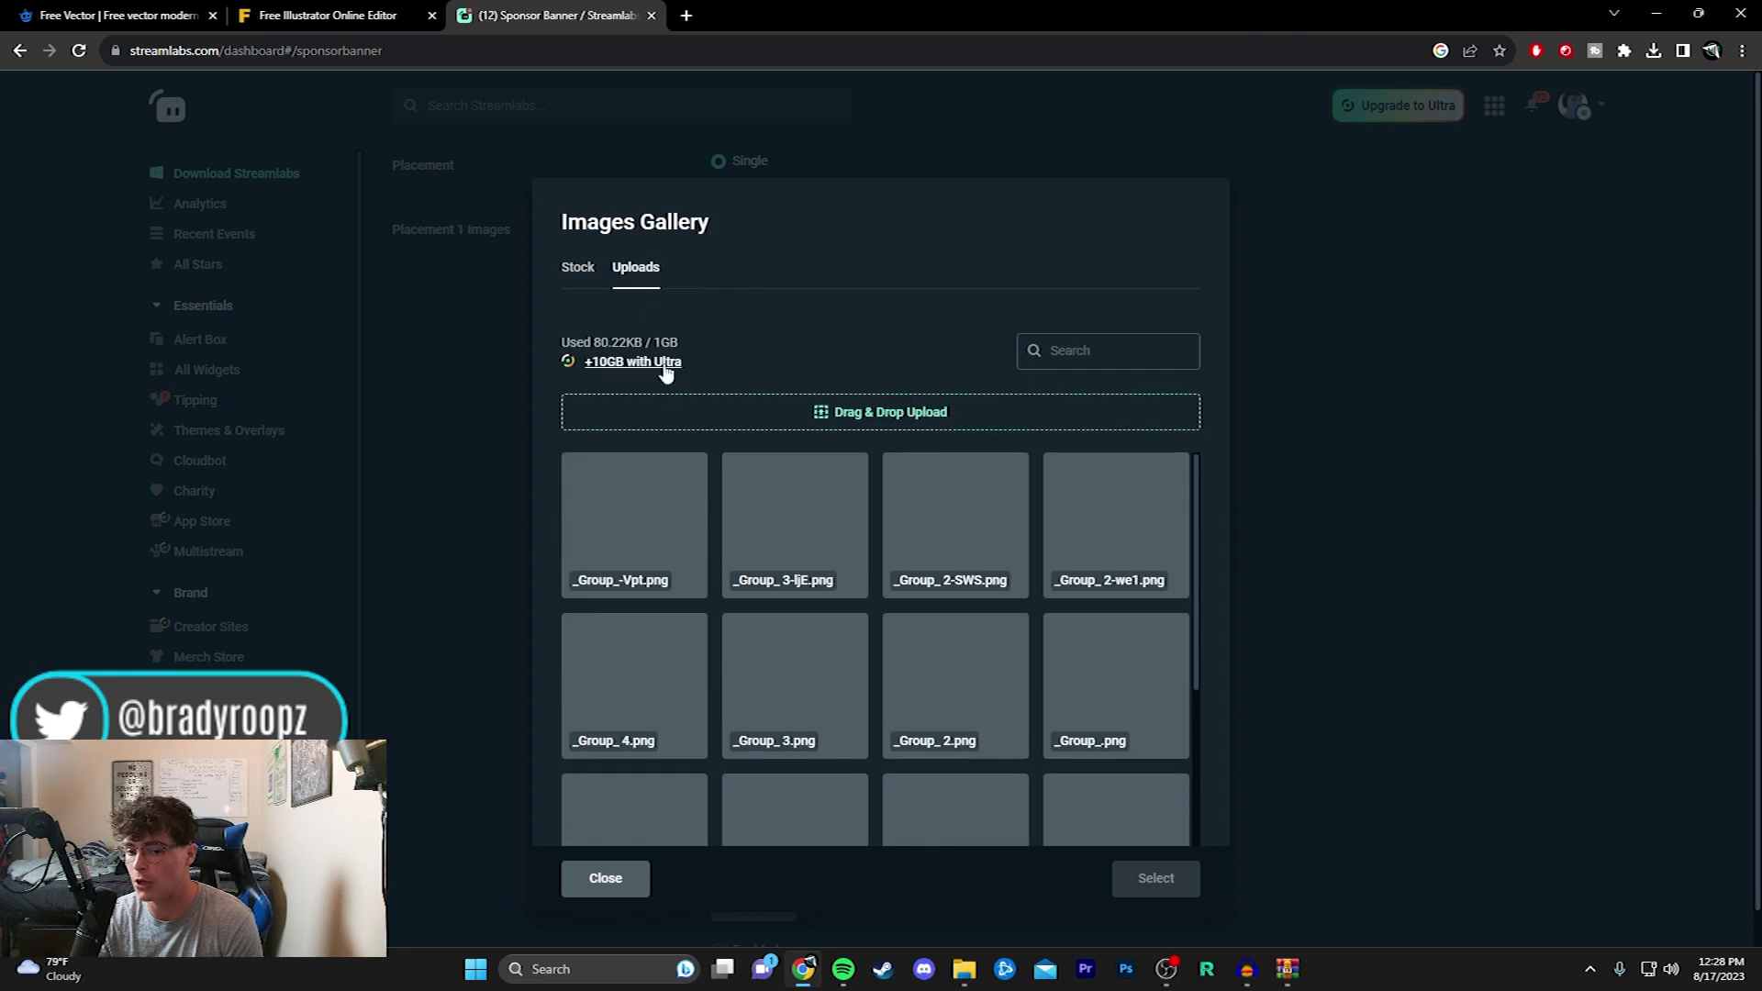
left_click(771, 408)
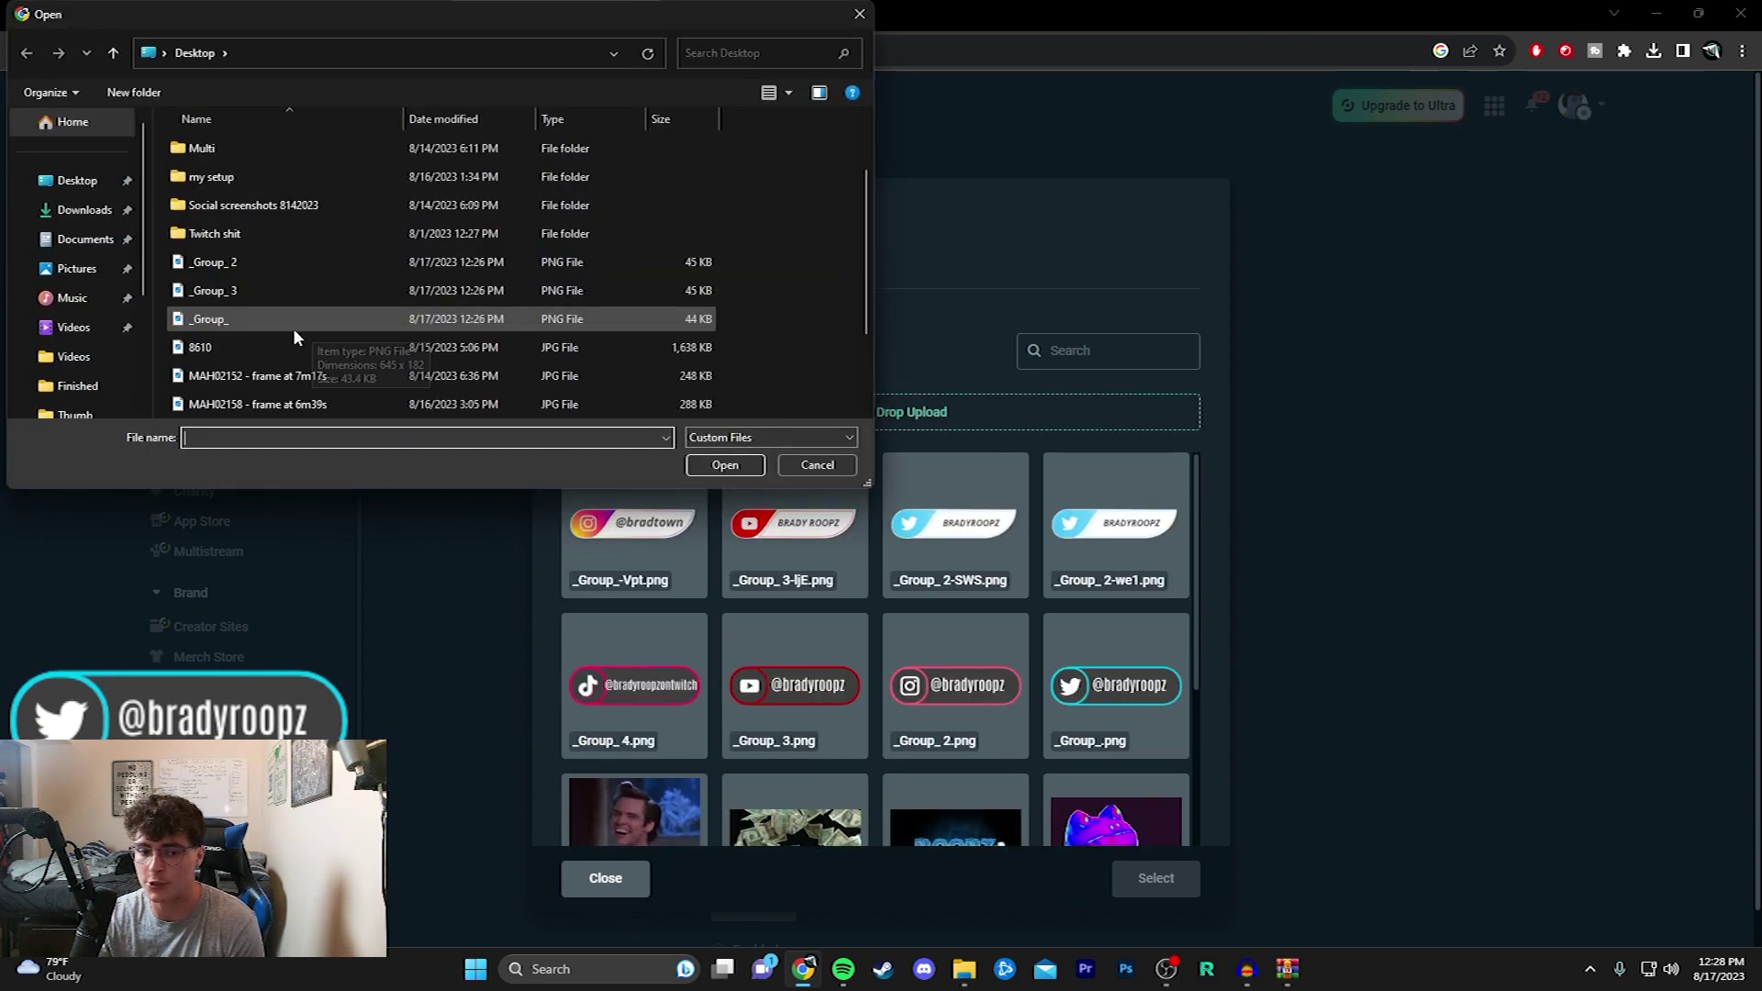
left_click_drag(258, 315, 256, 257)
left_click(725, 465)
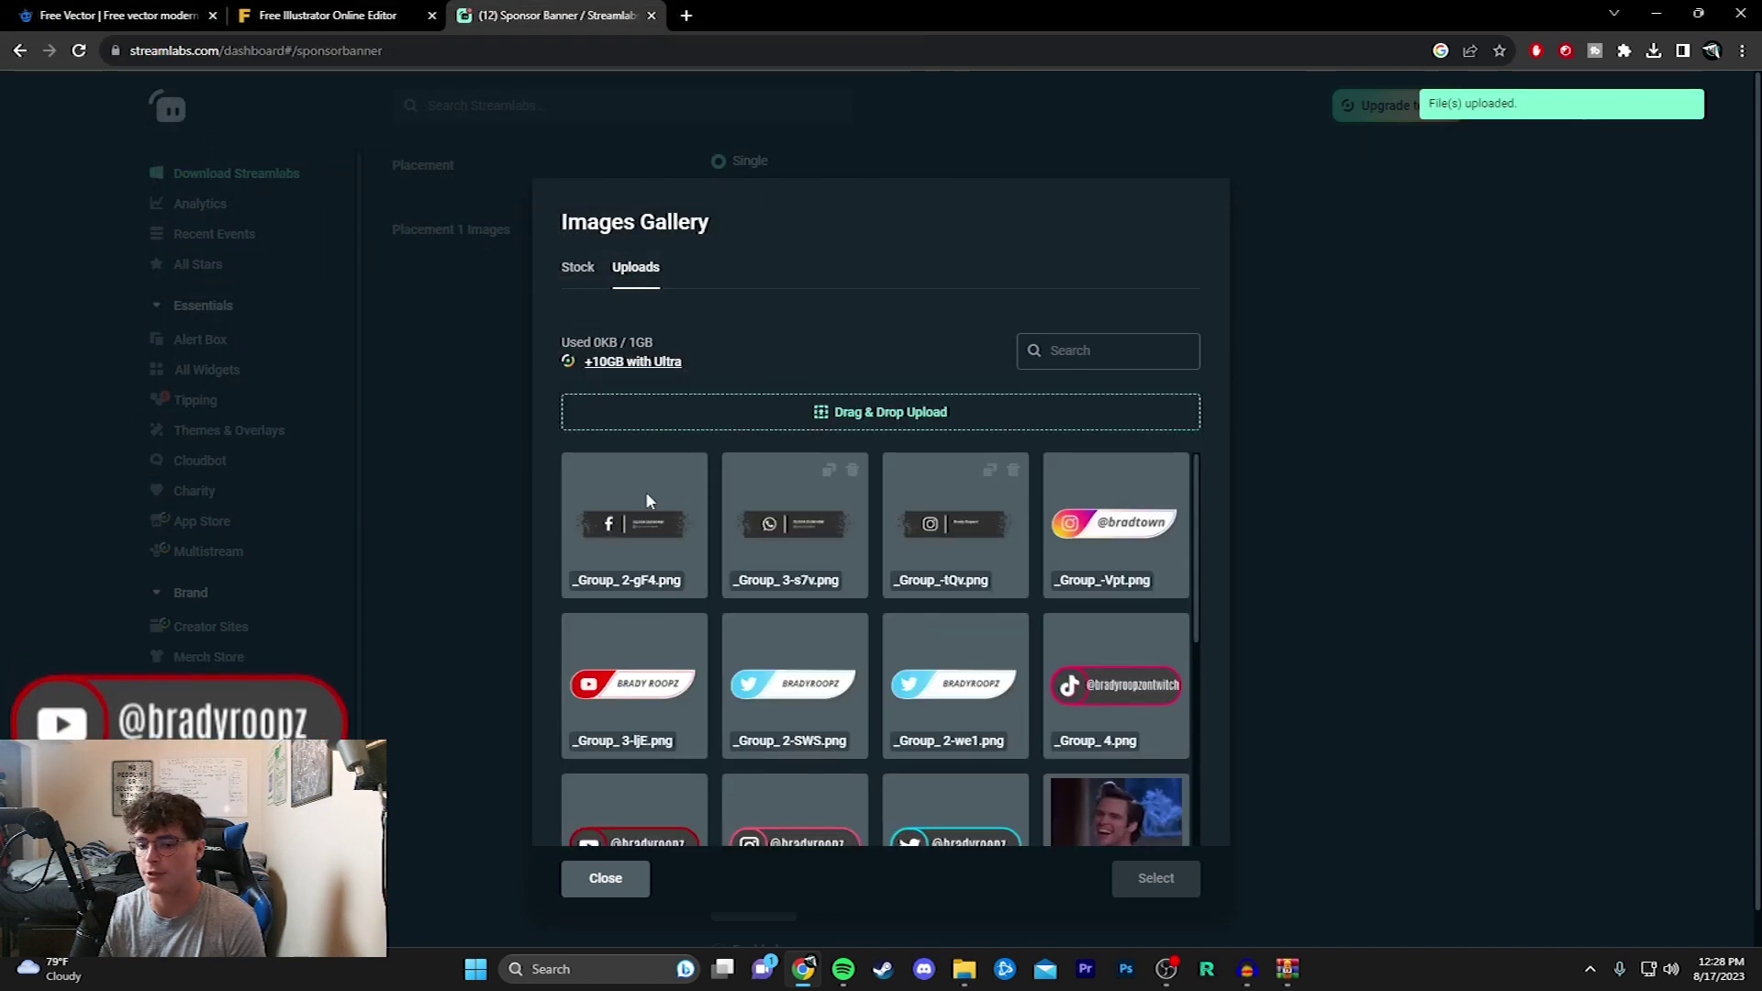
left_click(942, 519)
Confirm _Group_-tQv.png as the fifth image and scroll up to the banner preview.
left_click(1155, 881)
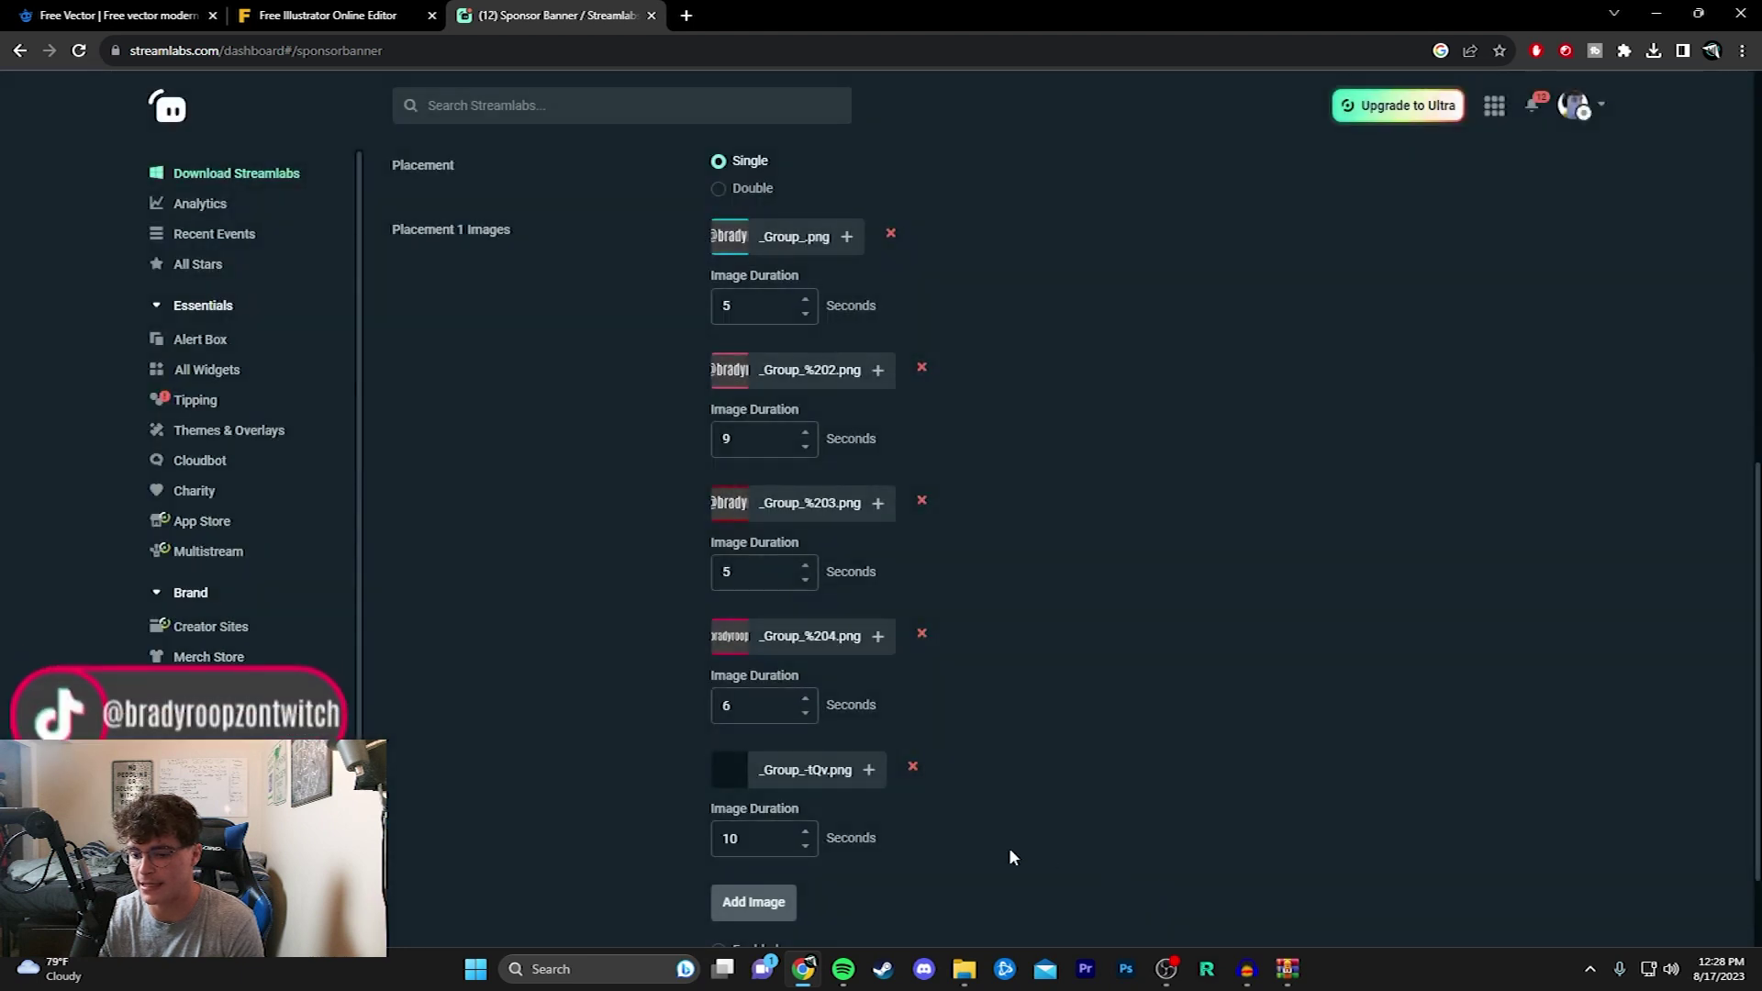
scroll(836, 804, "up", 9)
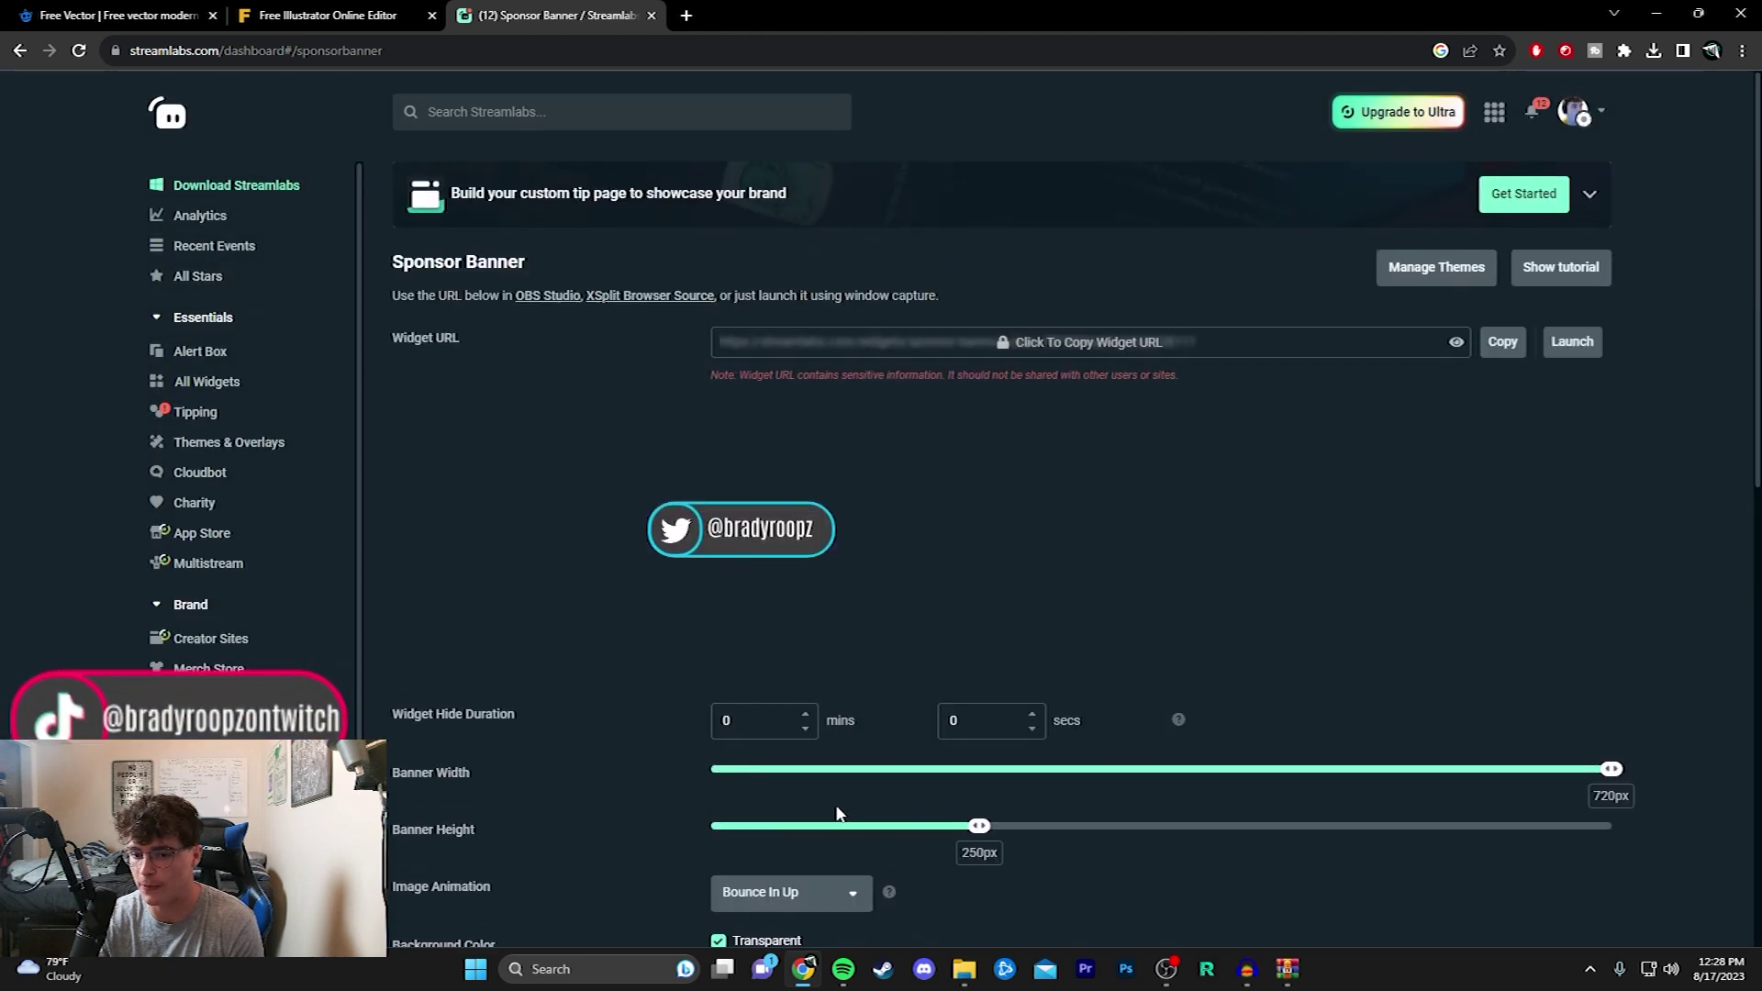